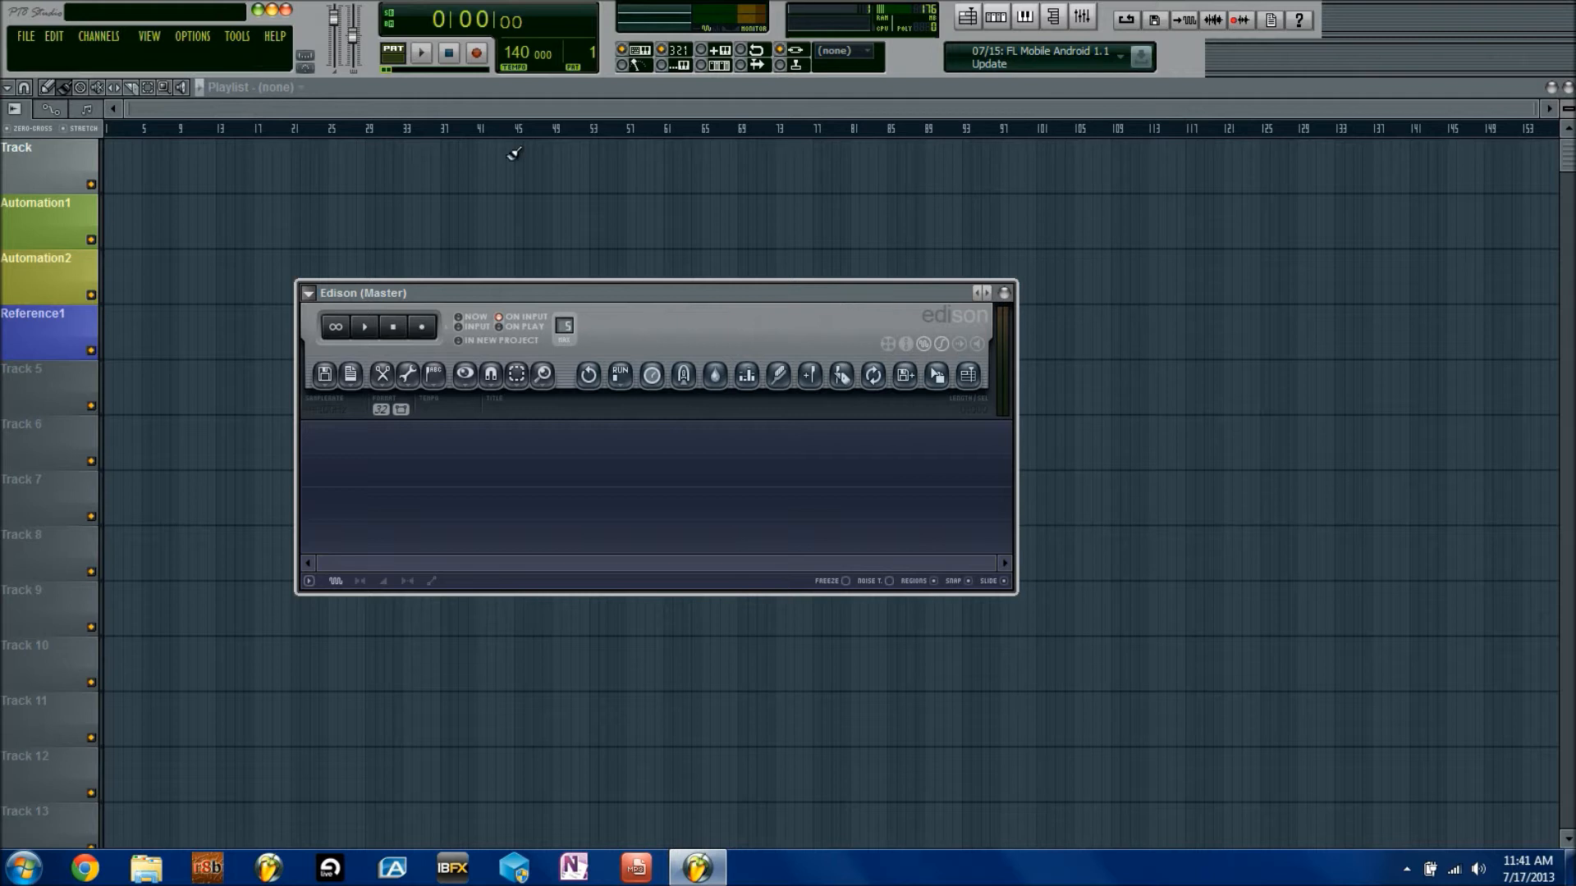
Step: Open the Powerhouse (Original Mix) project and switch smart disable for all plugins
click(25, 36)
click(132, 236)
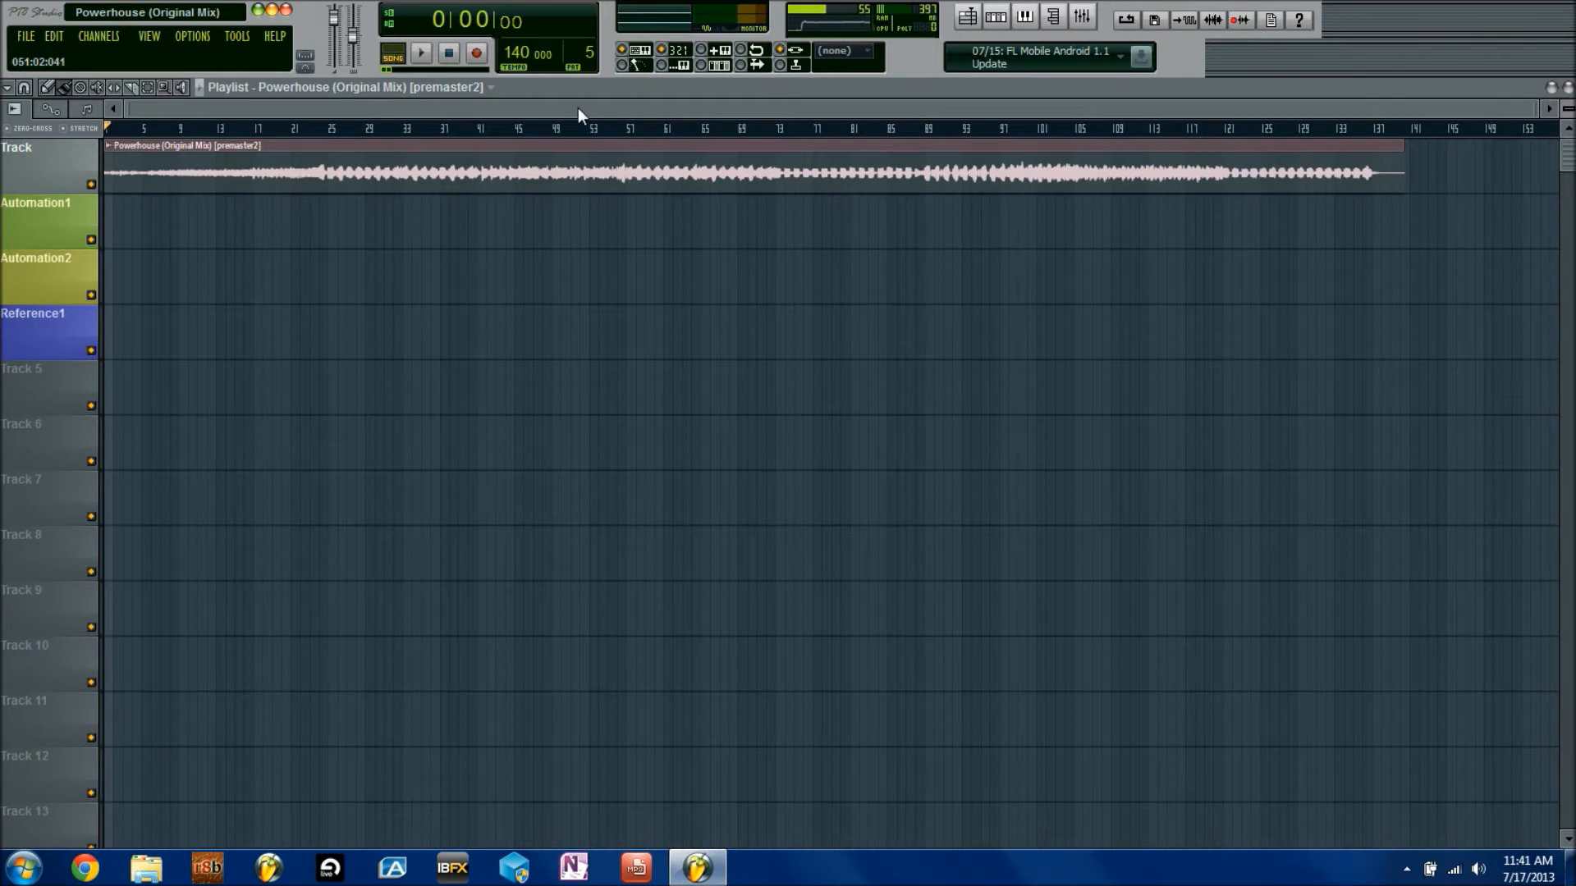
click(193, 37)
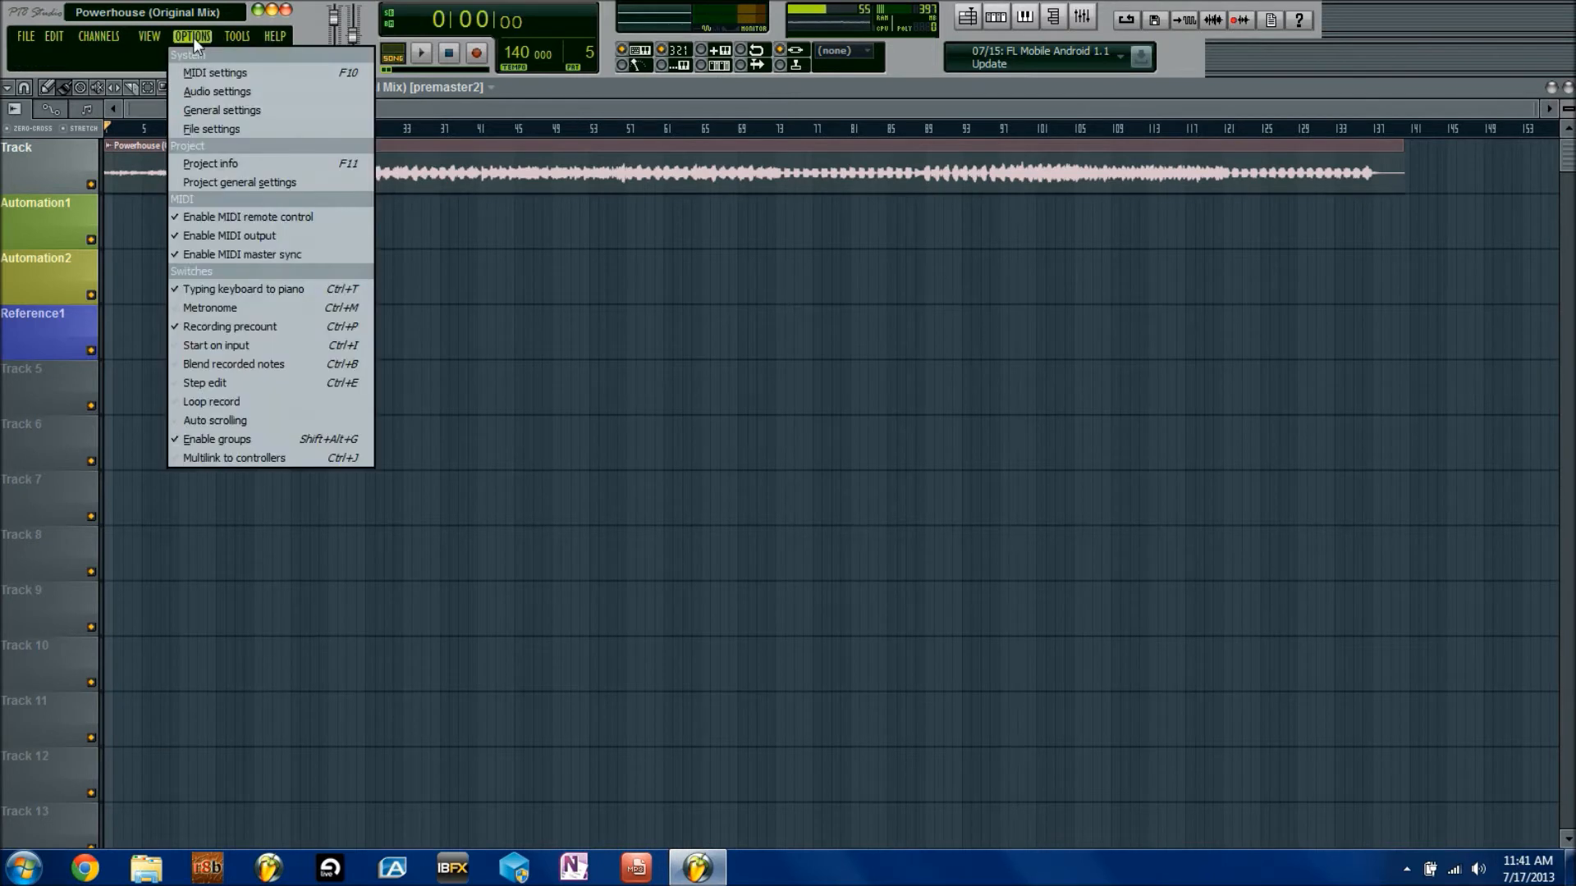
mouse_move(234, 36)
mouse_move(255, 97)
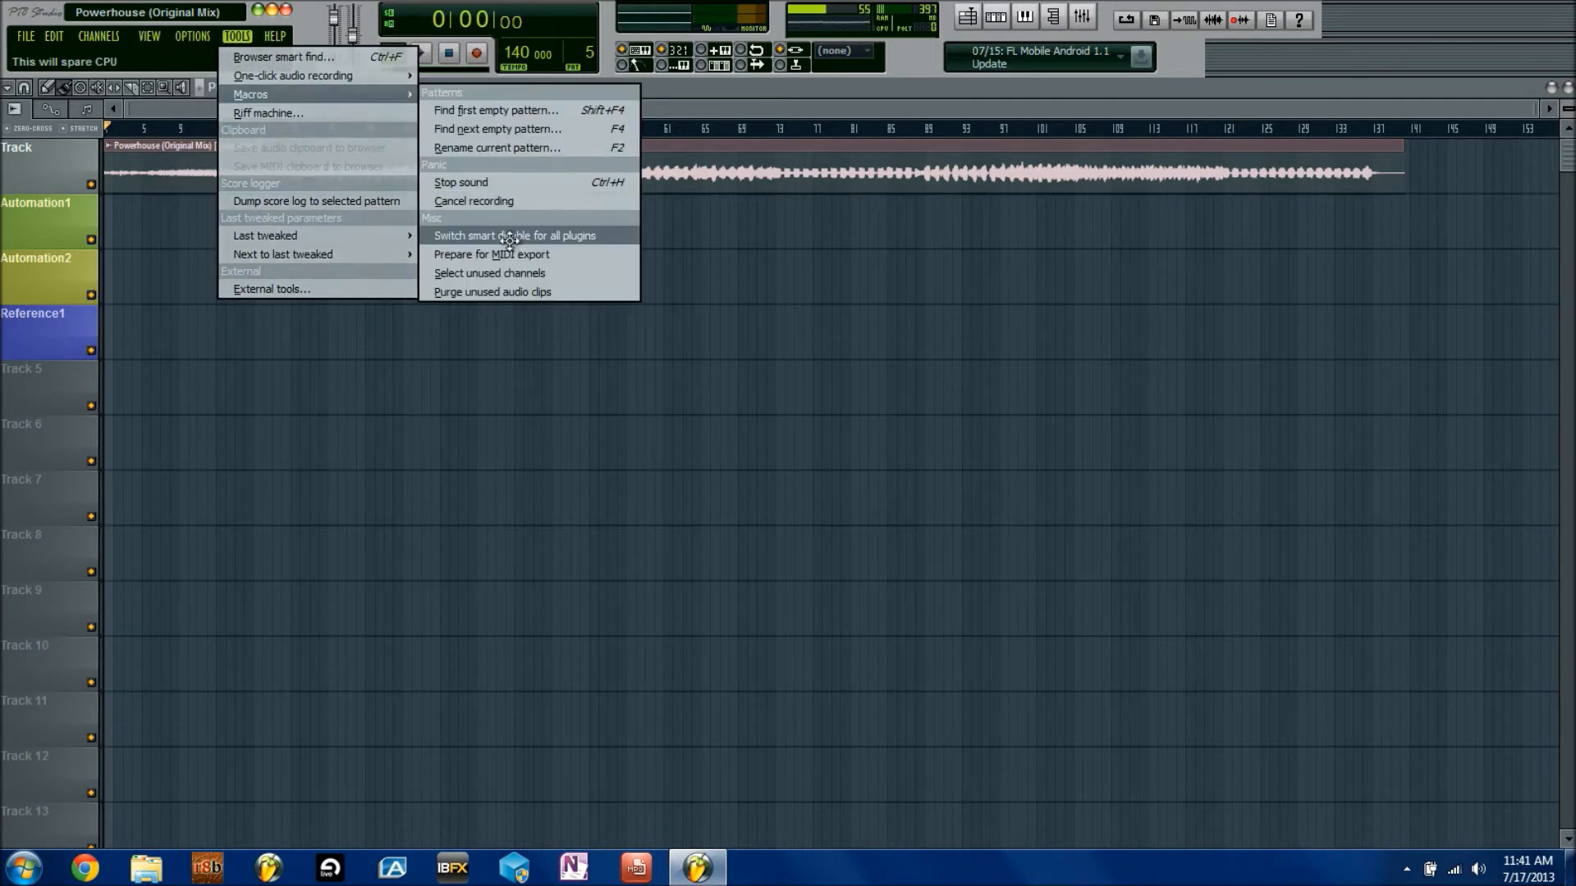
click(510, 240)
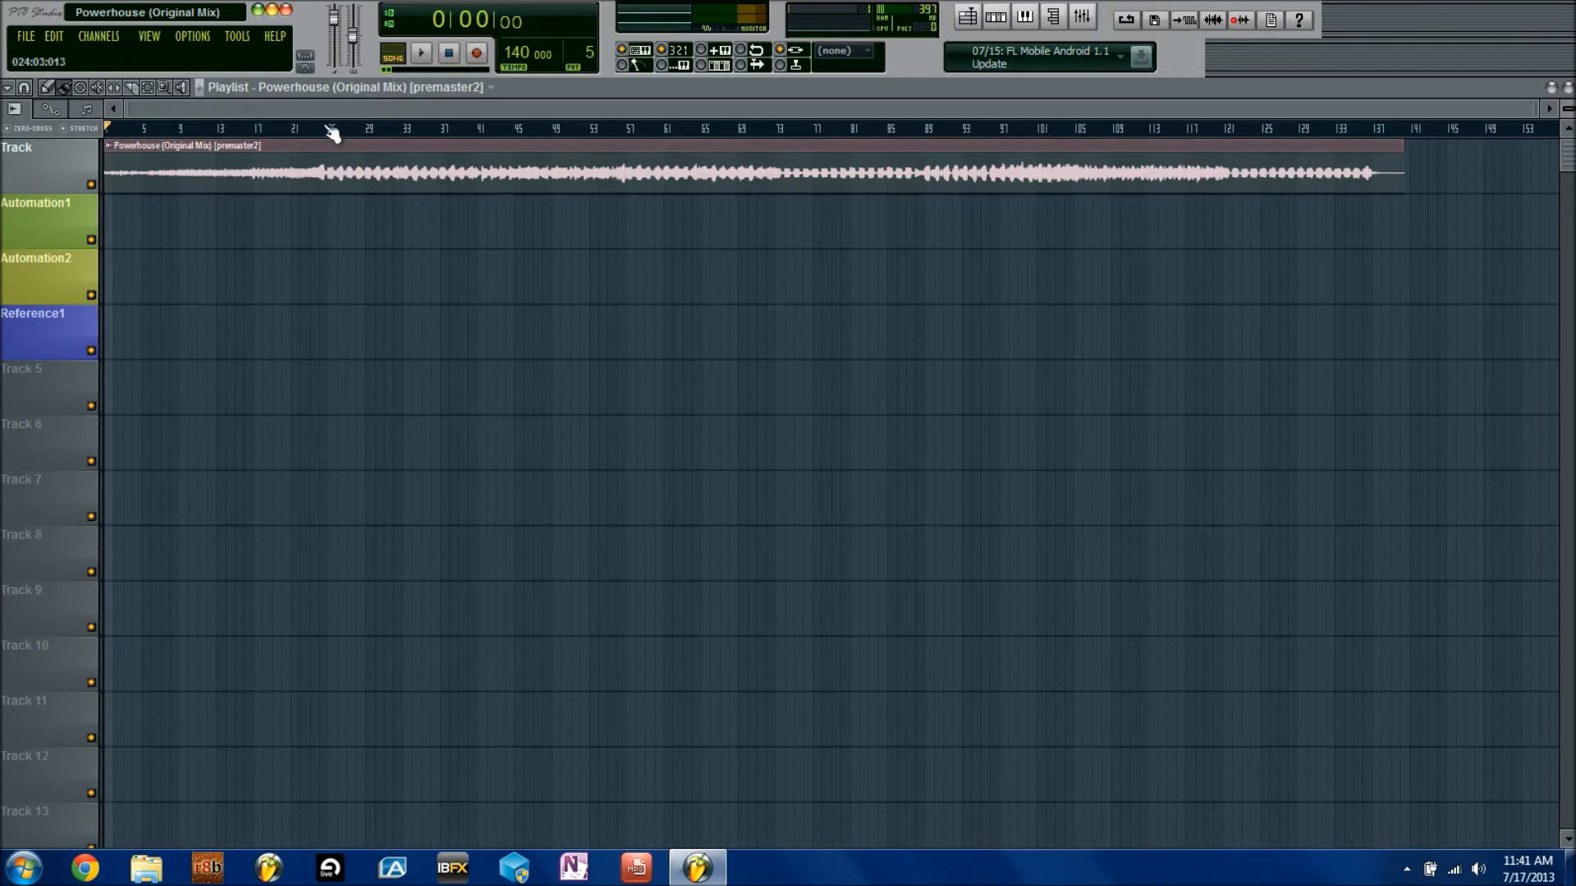
Step: Examine the premaster clip's waveform up close around bars 24 to 30 and view the Master channel's effect slots in the mixer
scroll(332, 133, up, 4)
scroll(332, 133, up, 4)
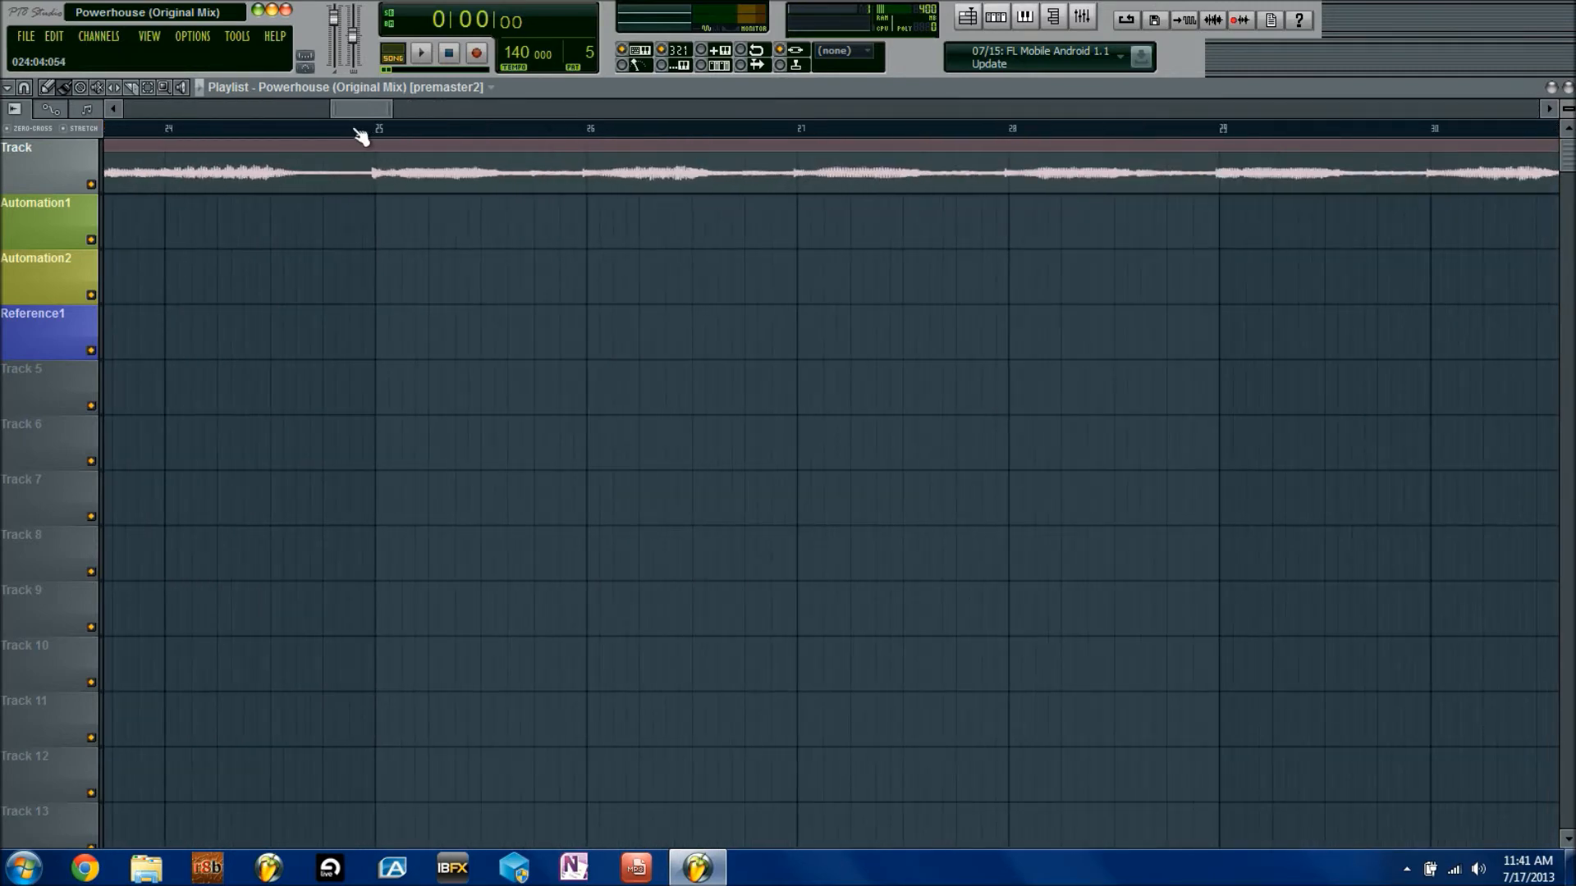
drag(356, 112, 347, 110)
scroll(532, 125, up, 1)
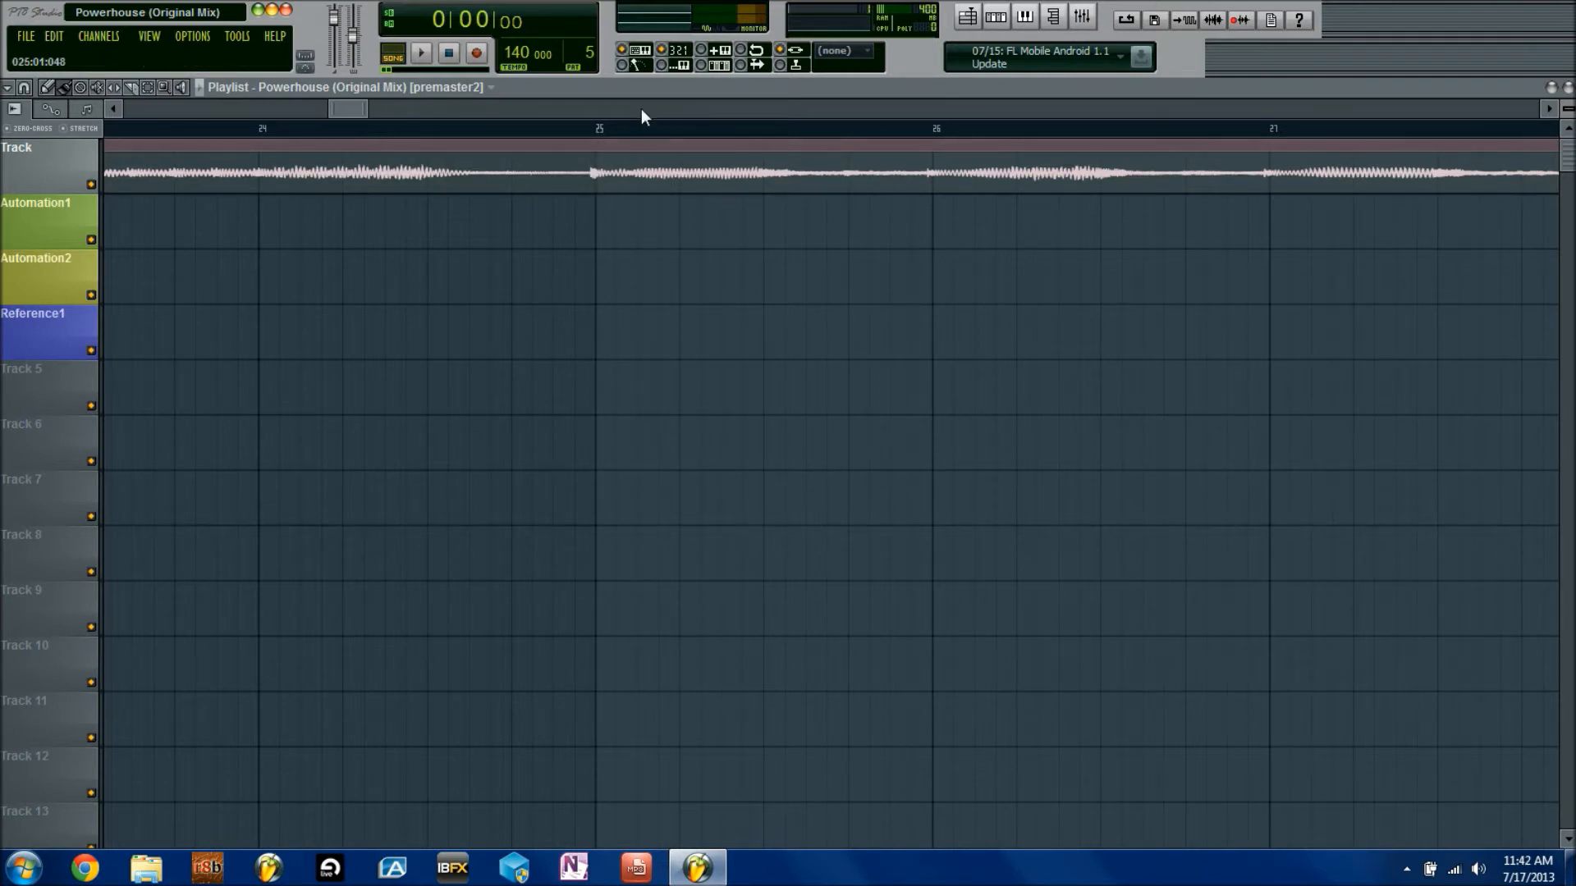
scroll(658, 131, down, 5)
scroll(662, 134, down, 6)
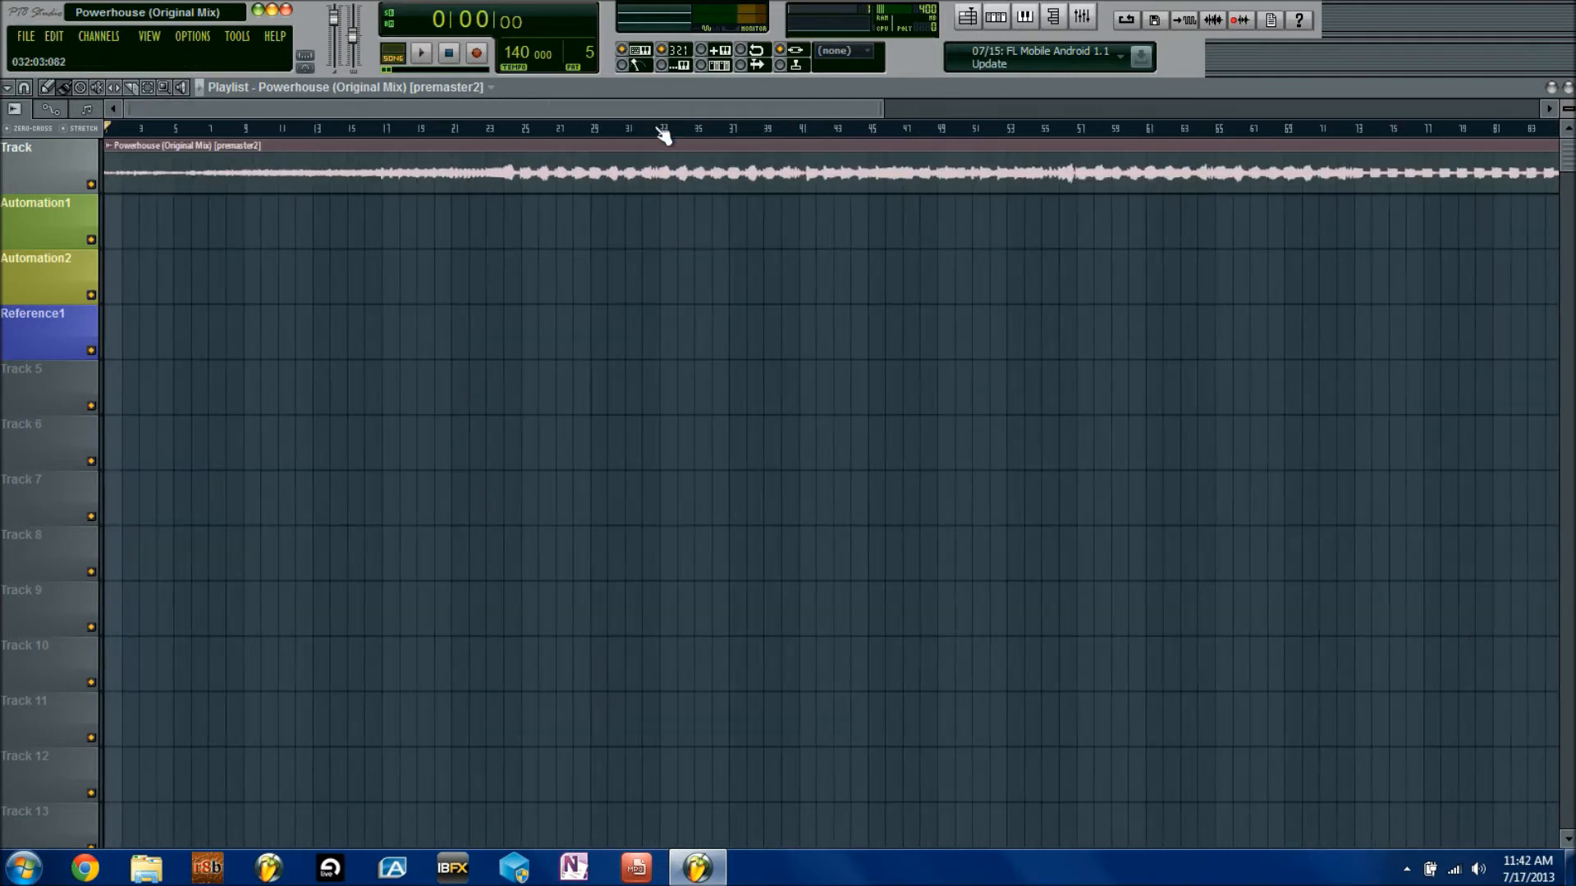
click(1082, 16)
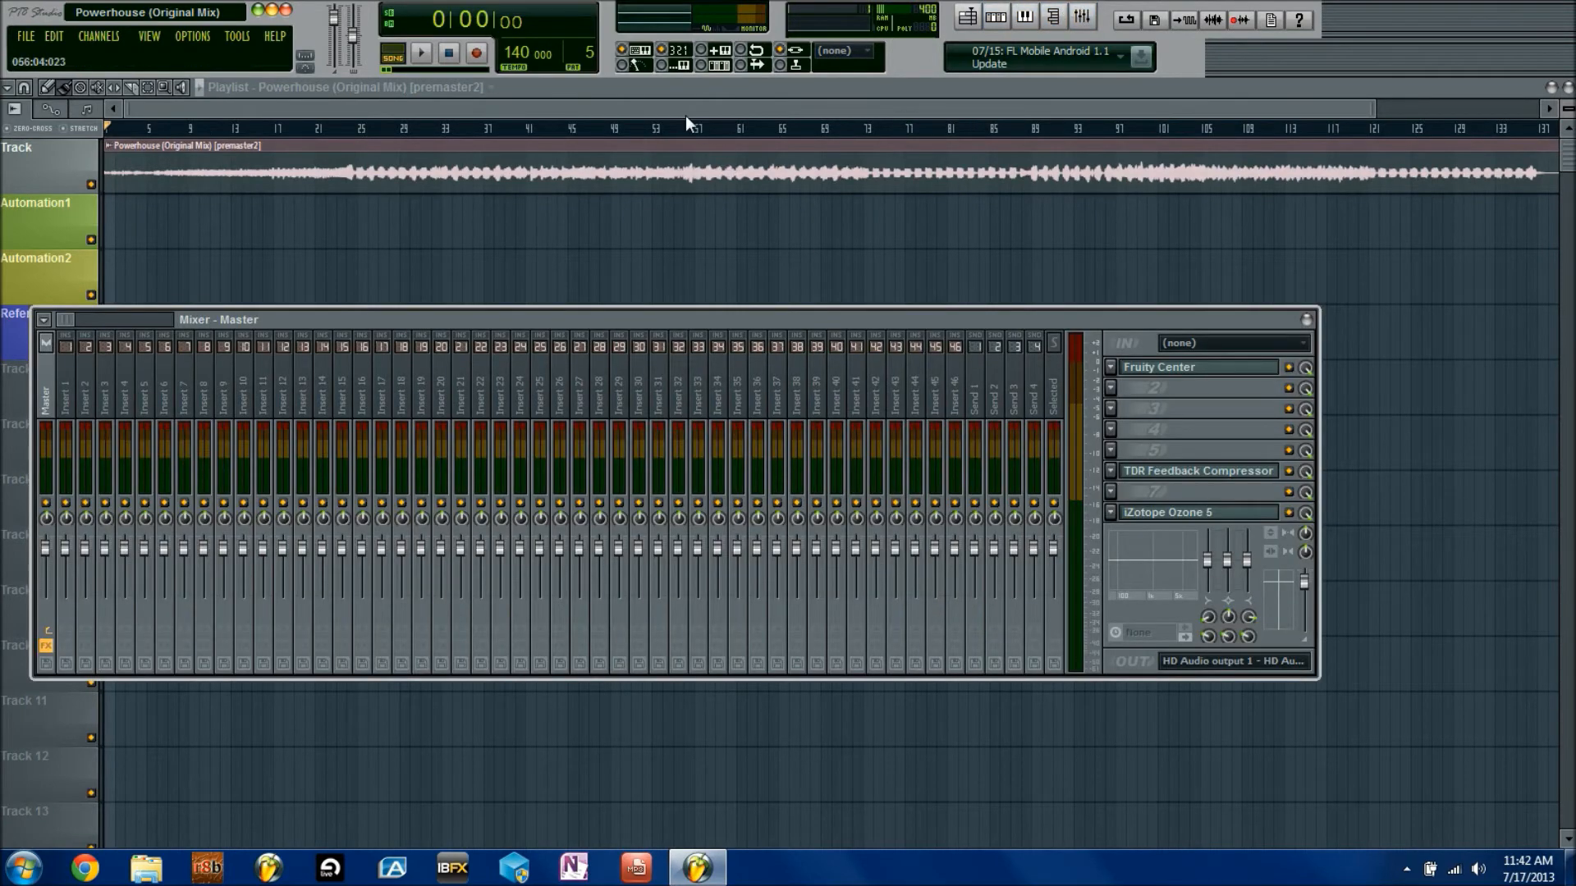
key(F9)
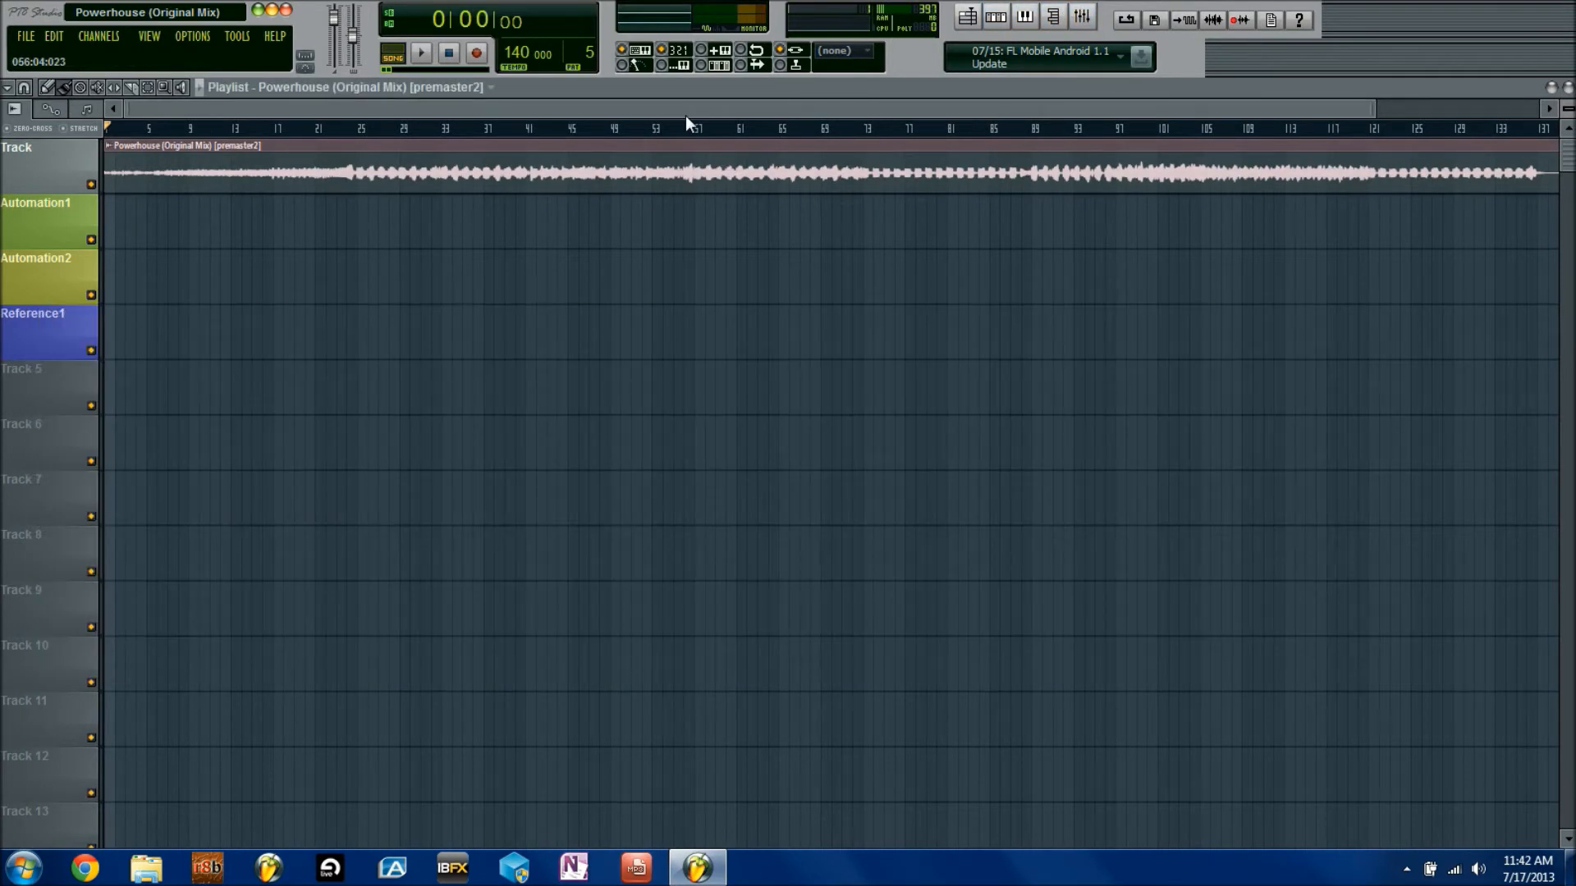
Step: Examine the premaster waveform's peaks and level around bars 21 to 46, then at full length
scroll(471, 133, up, 9)
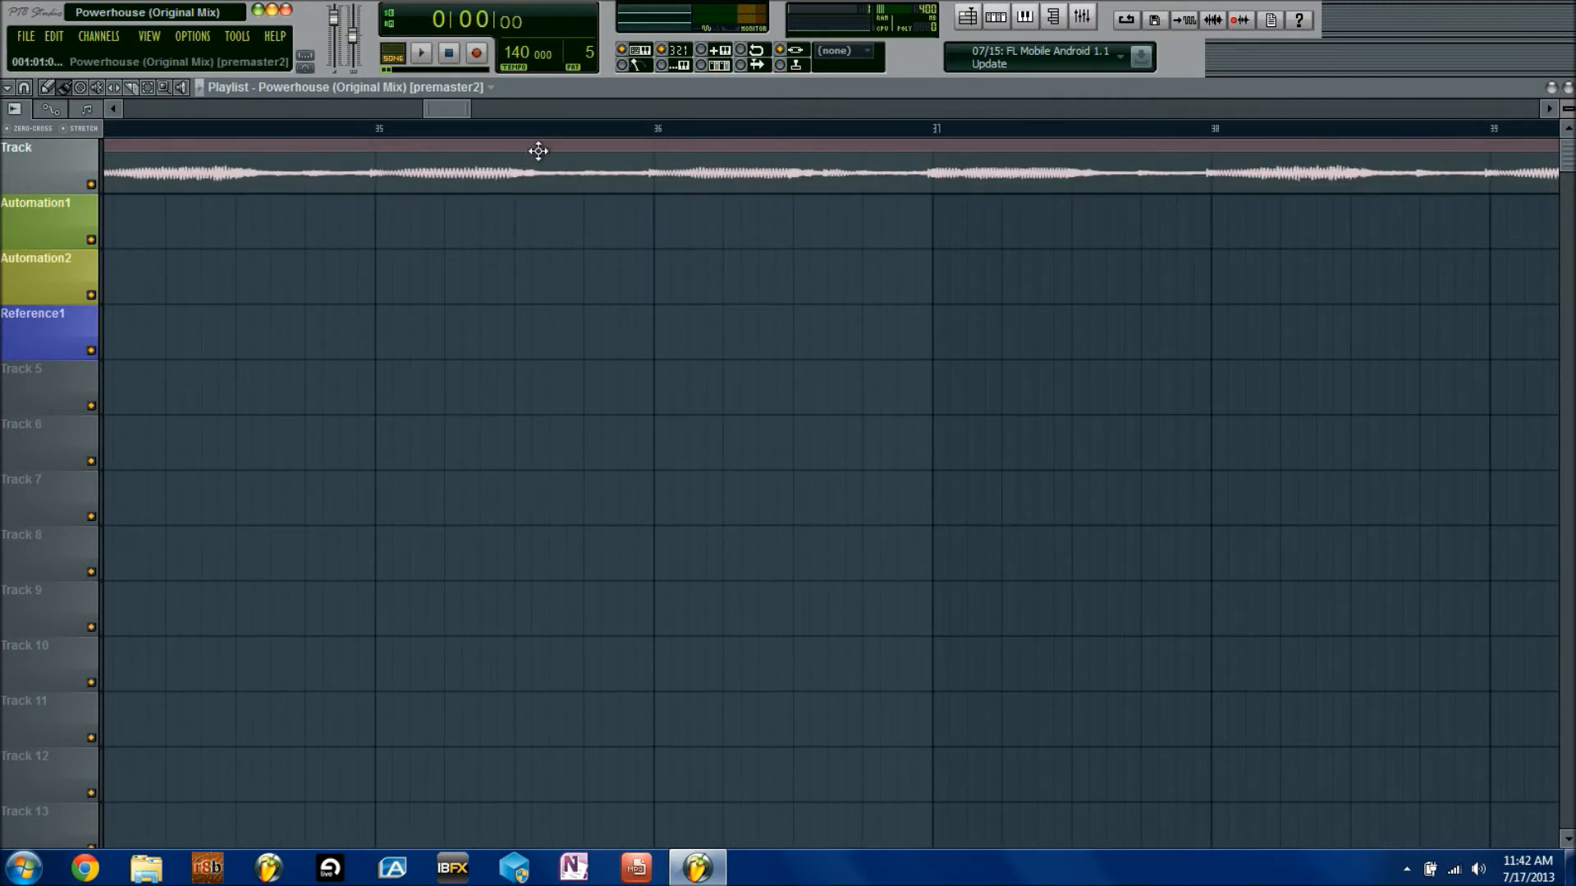
scroll(526, 144, down, 2)
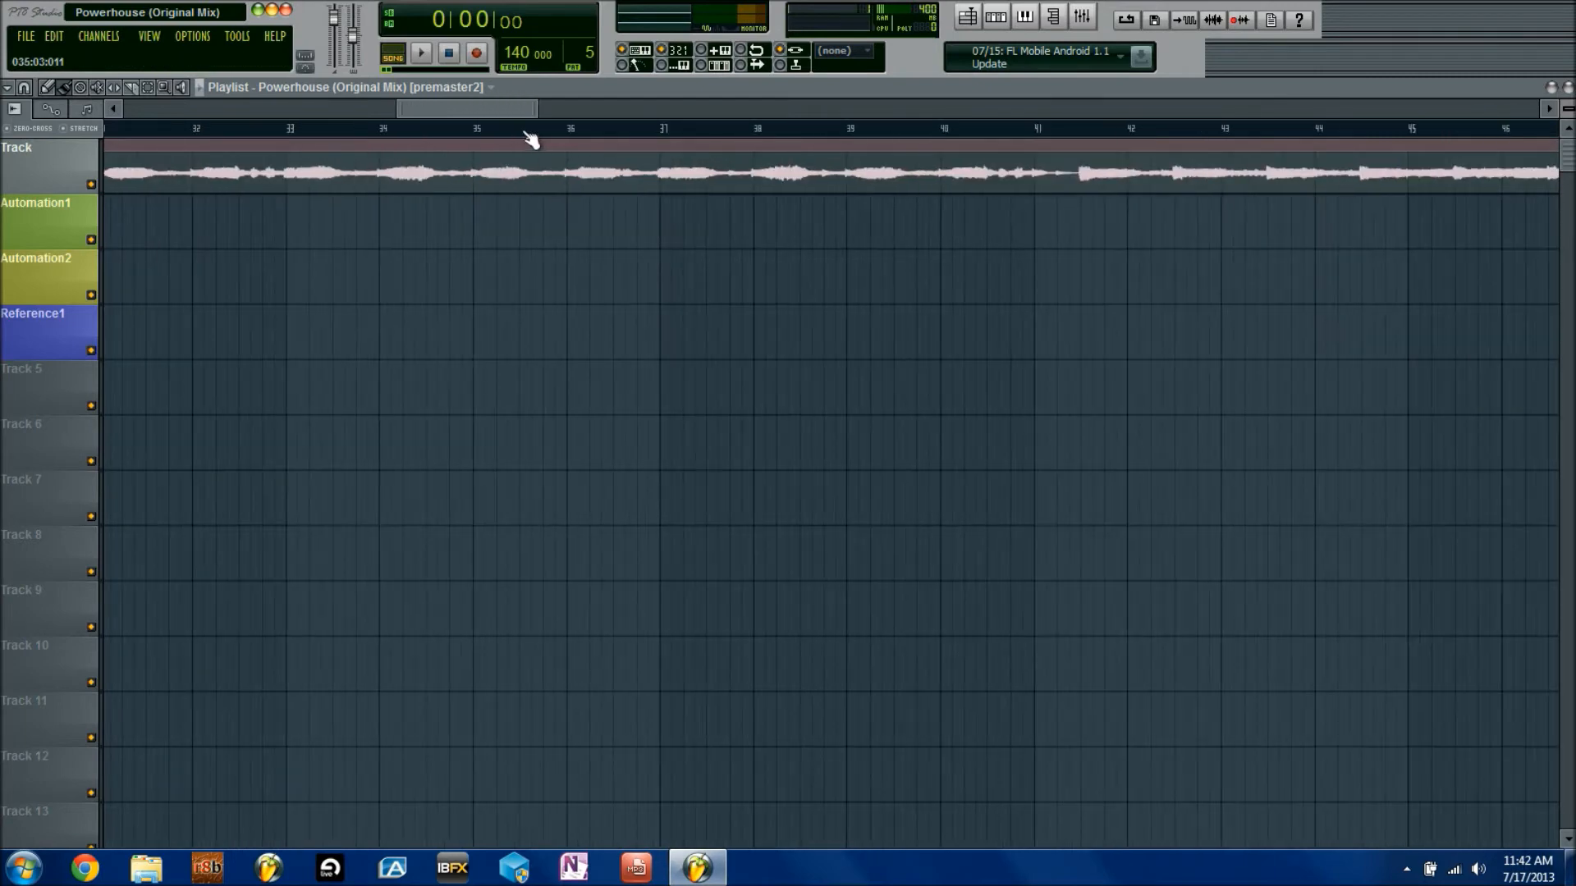
scroll(530, 137, down, 5)
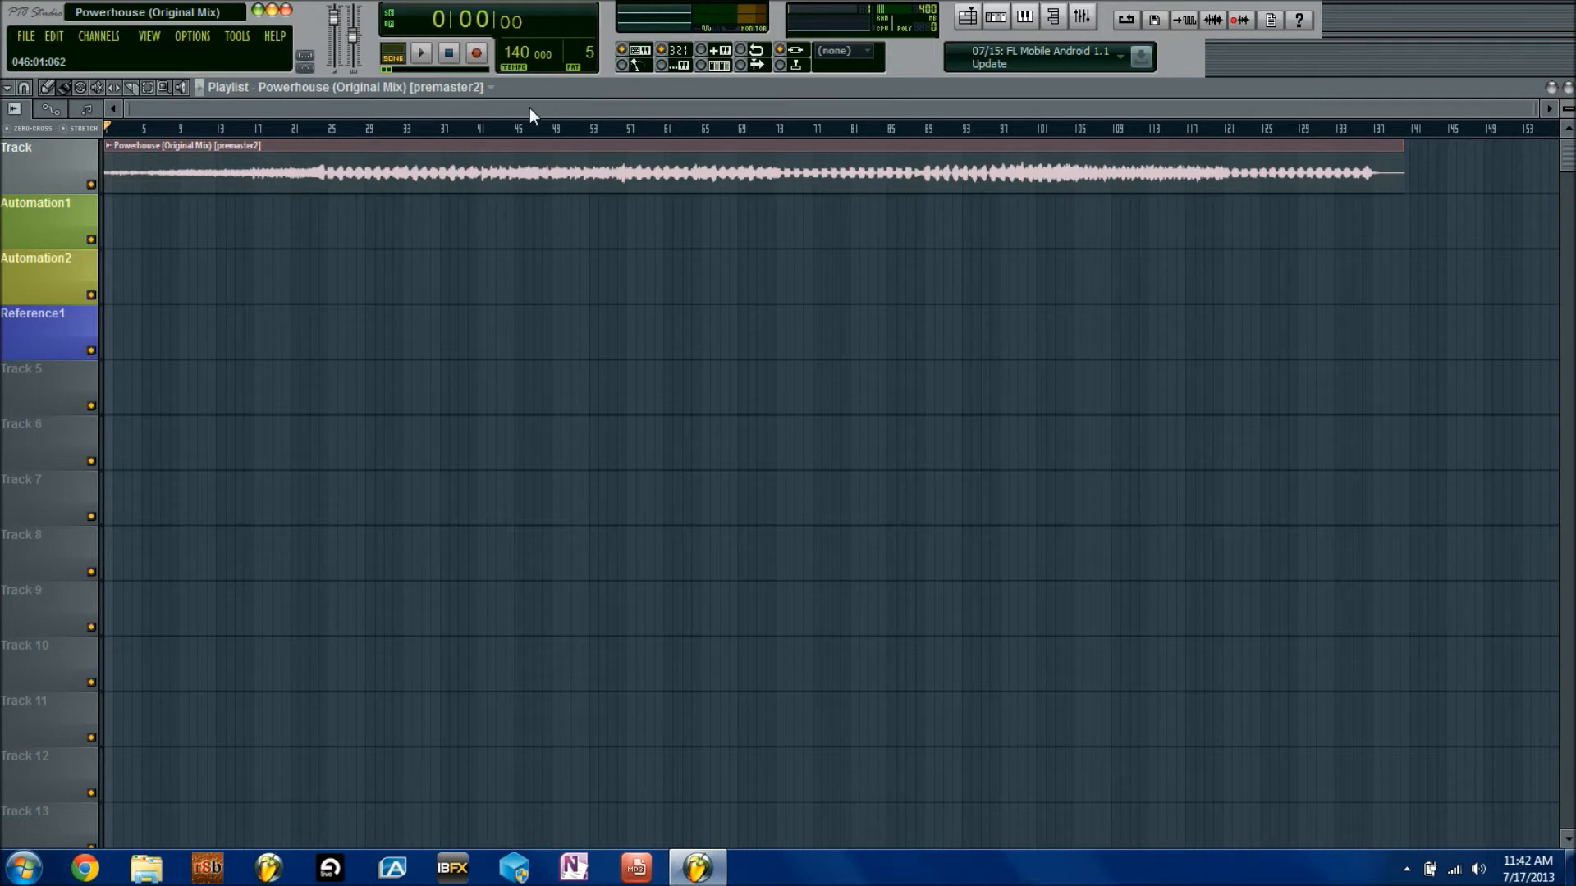
scroll(334, 133, up, 5)
drag(361, 112, 314, 113)
scroll(570, 137, up, 3)
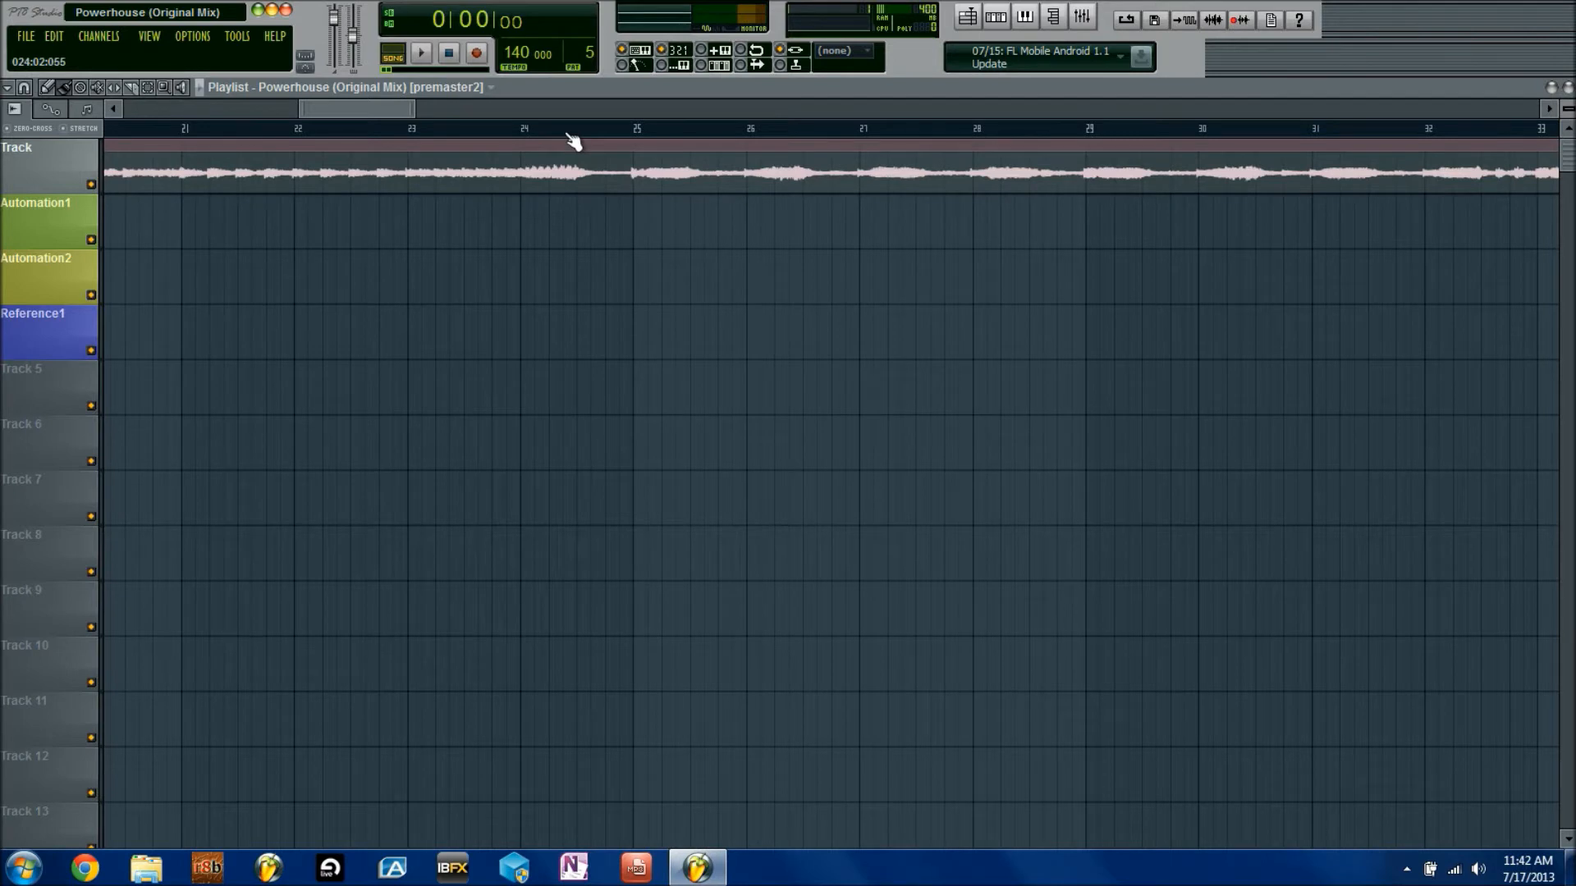
scroll(572, 141, up, 5)
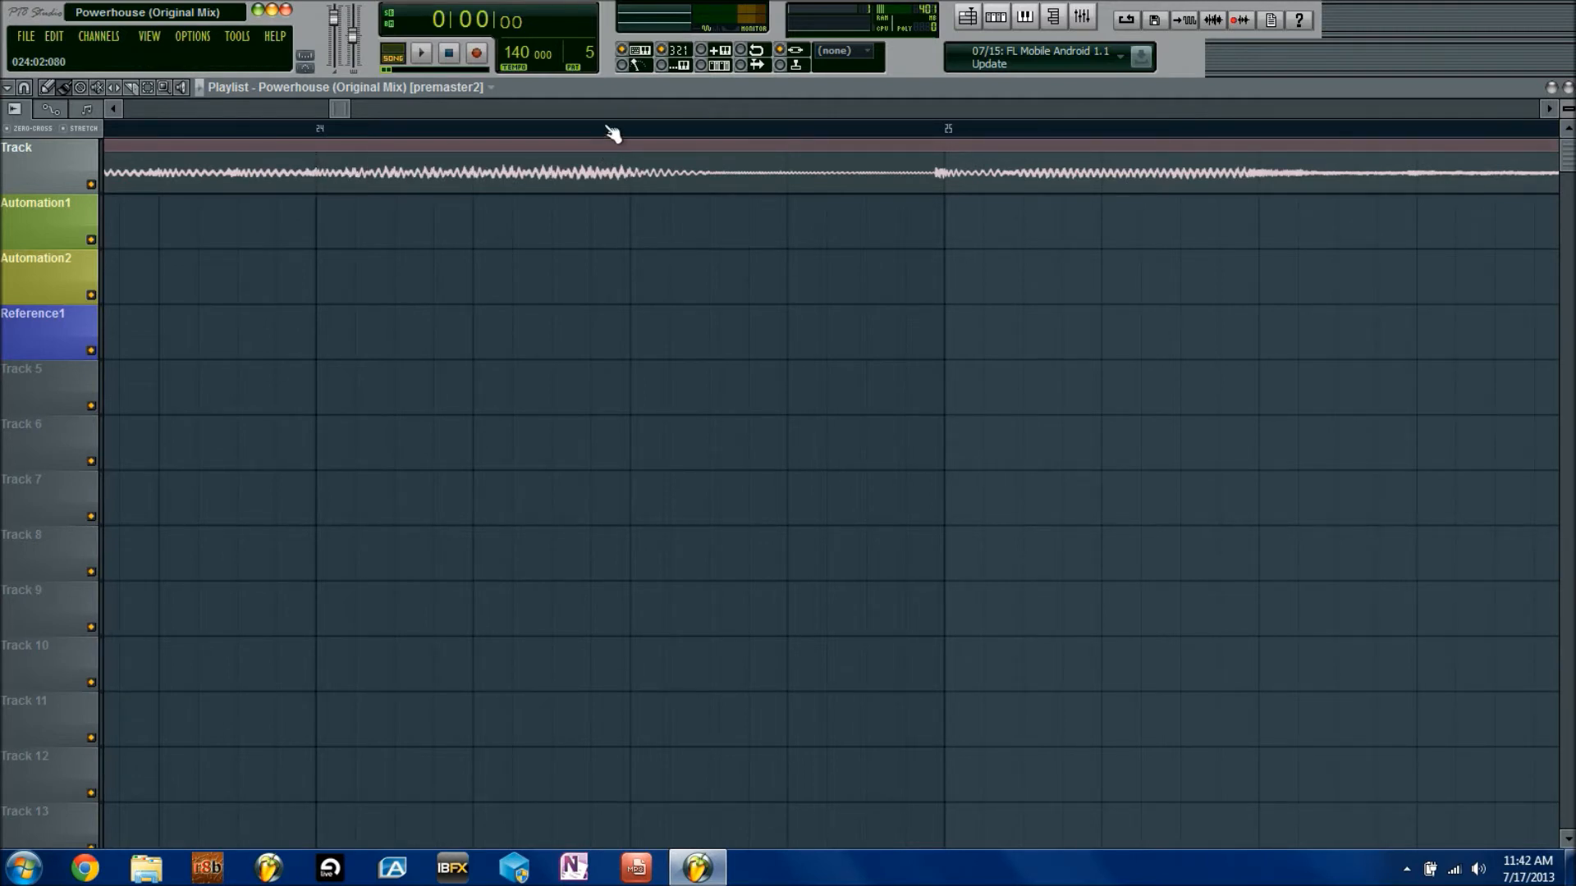
scroll(614, 131, down, 10)
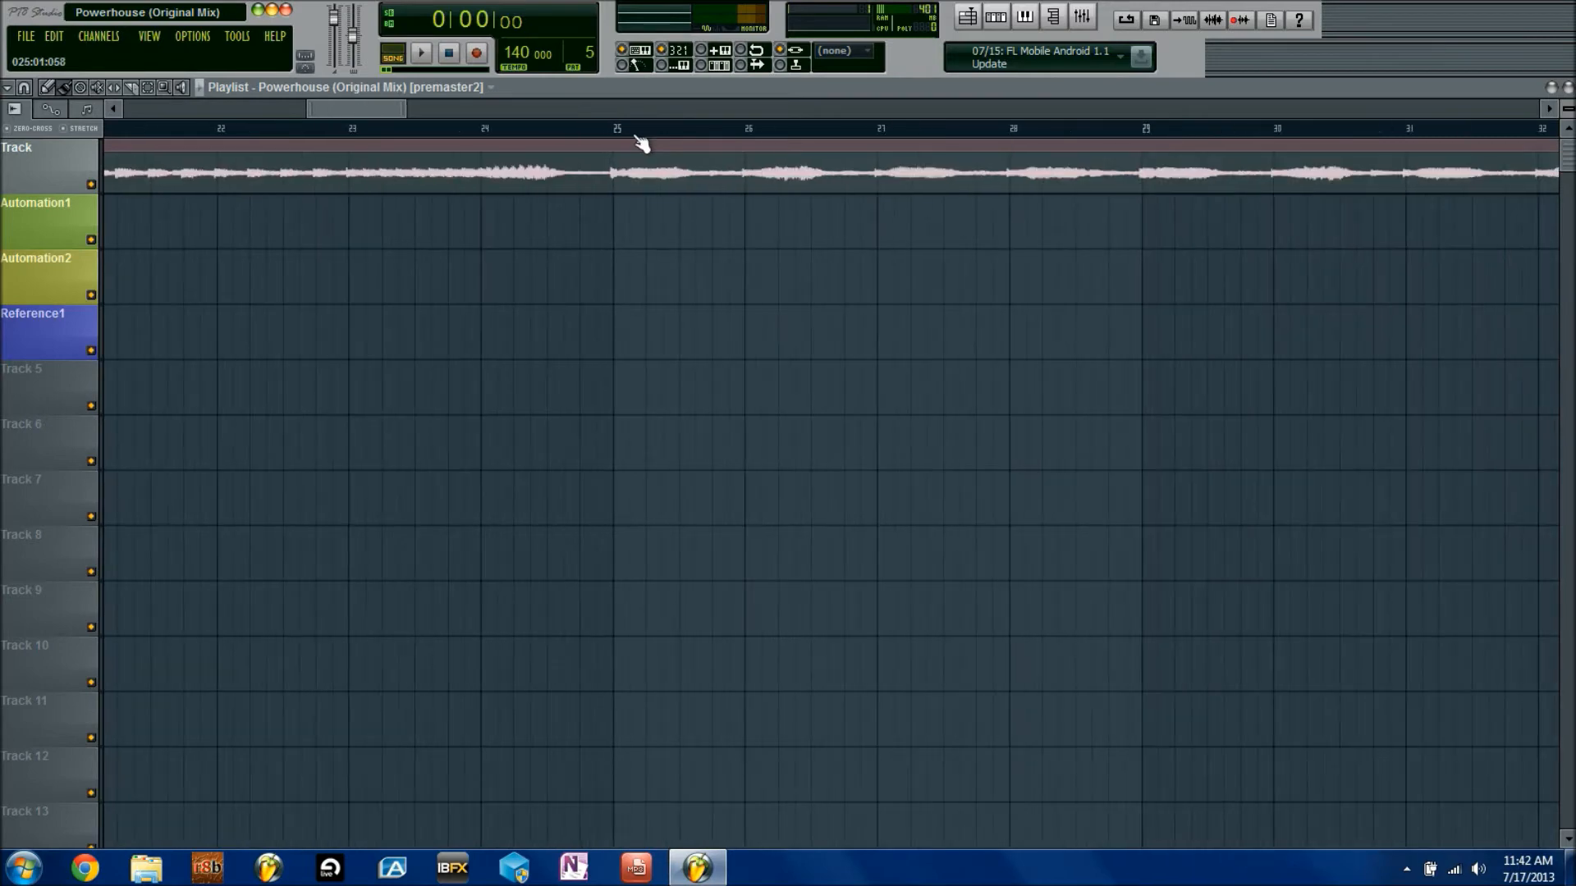
scroll(640, 127, down, 2)
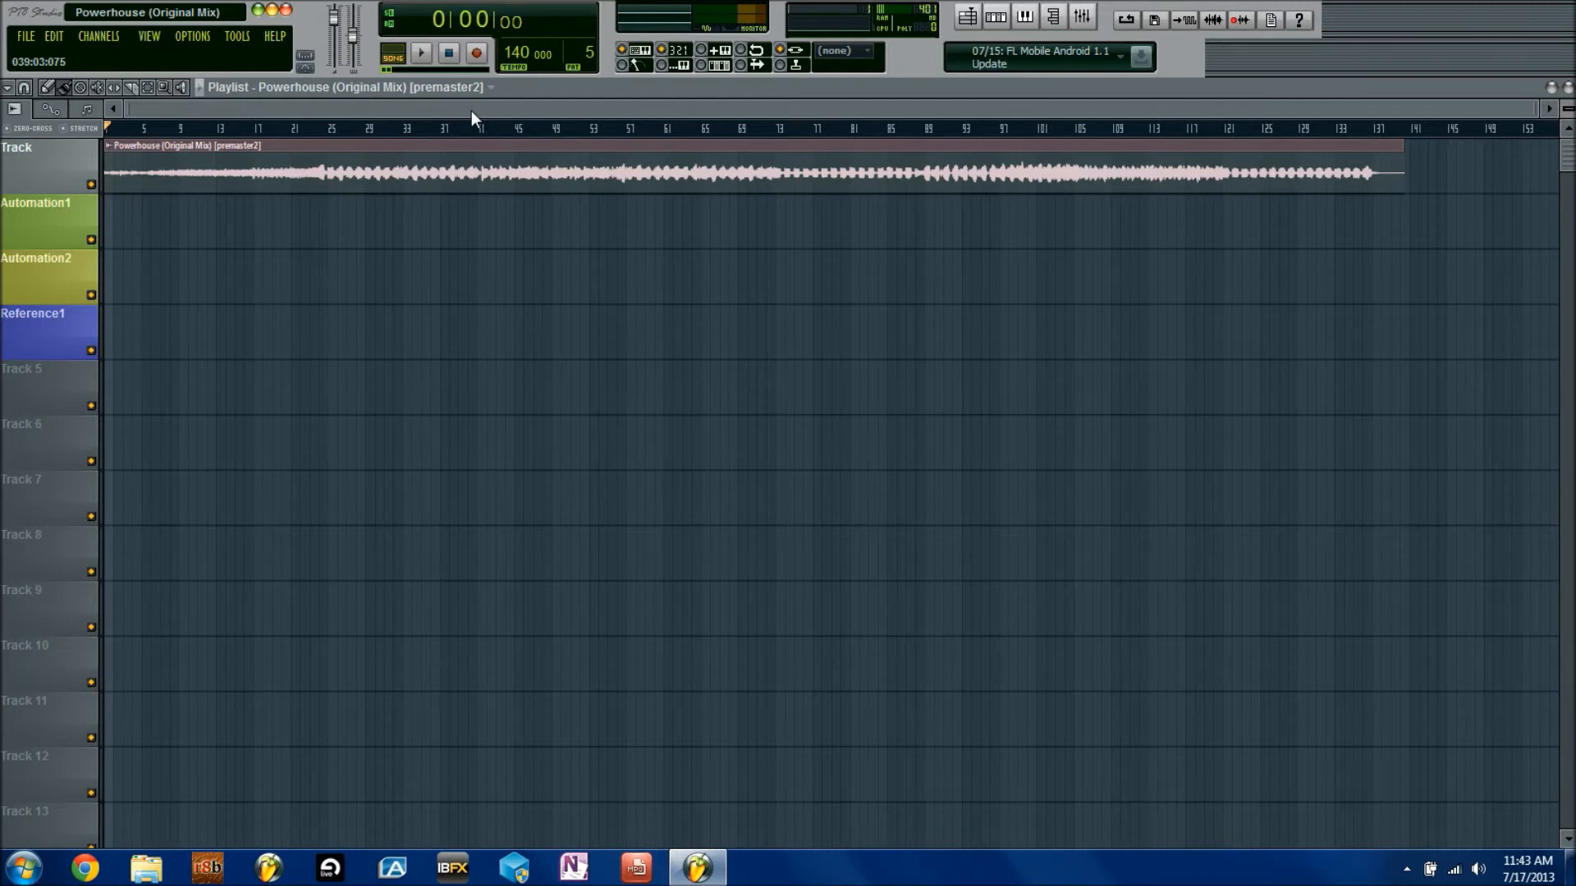
Step: Search the computer for "seven lion" and place the Seven Lions - Fevers song at bar 1 of the Reference1 track
click(18, 869)
text(sever)
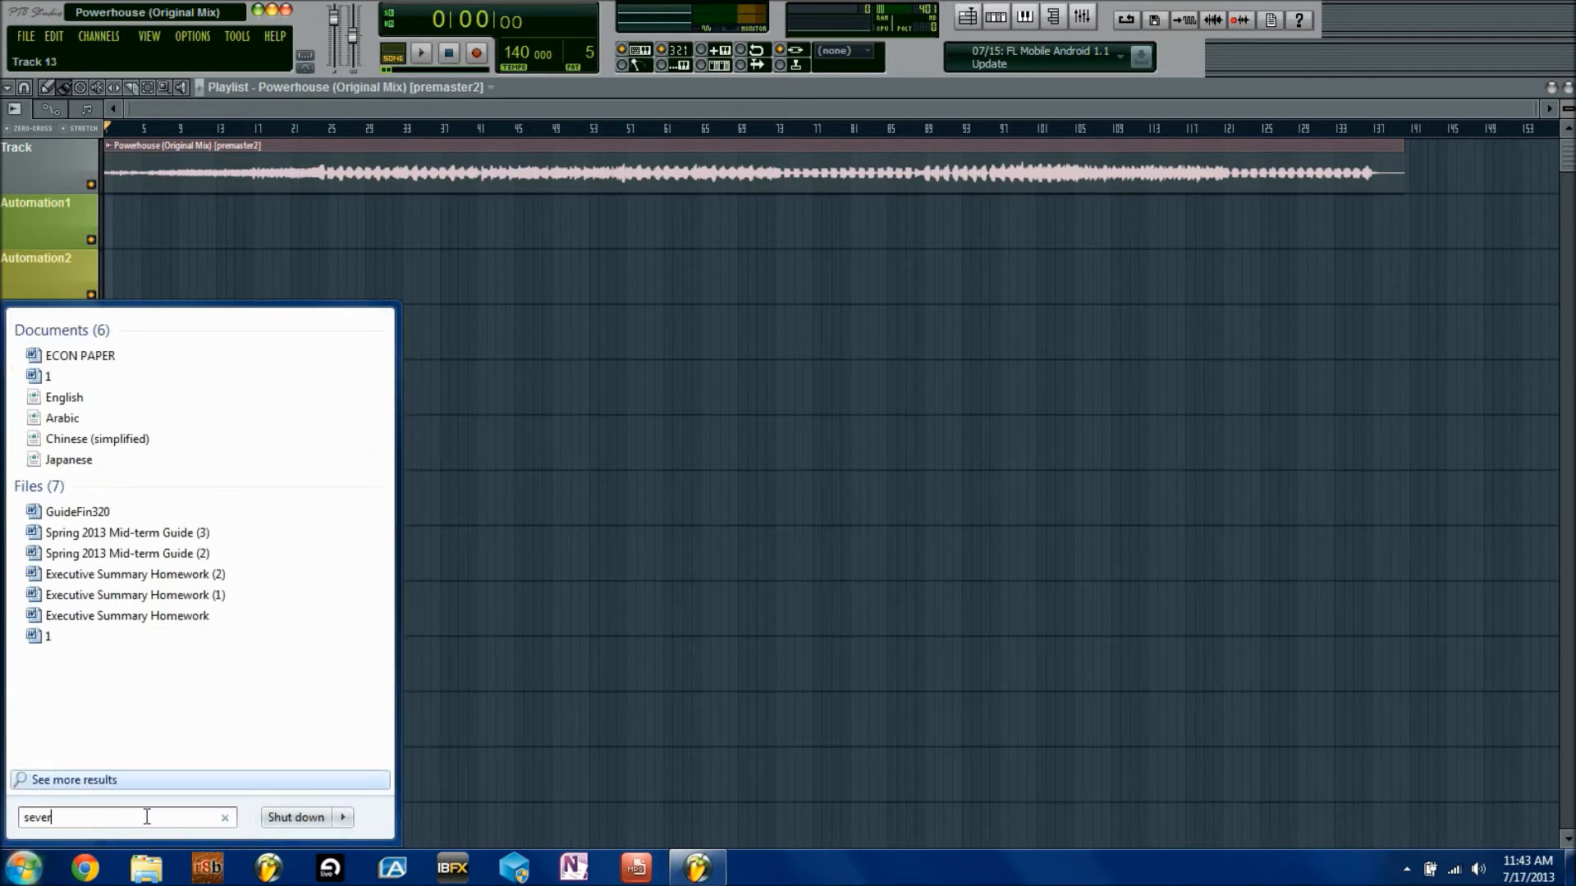
key(BackSpace)
text(n lion)
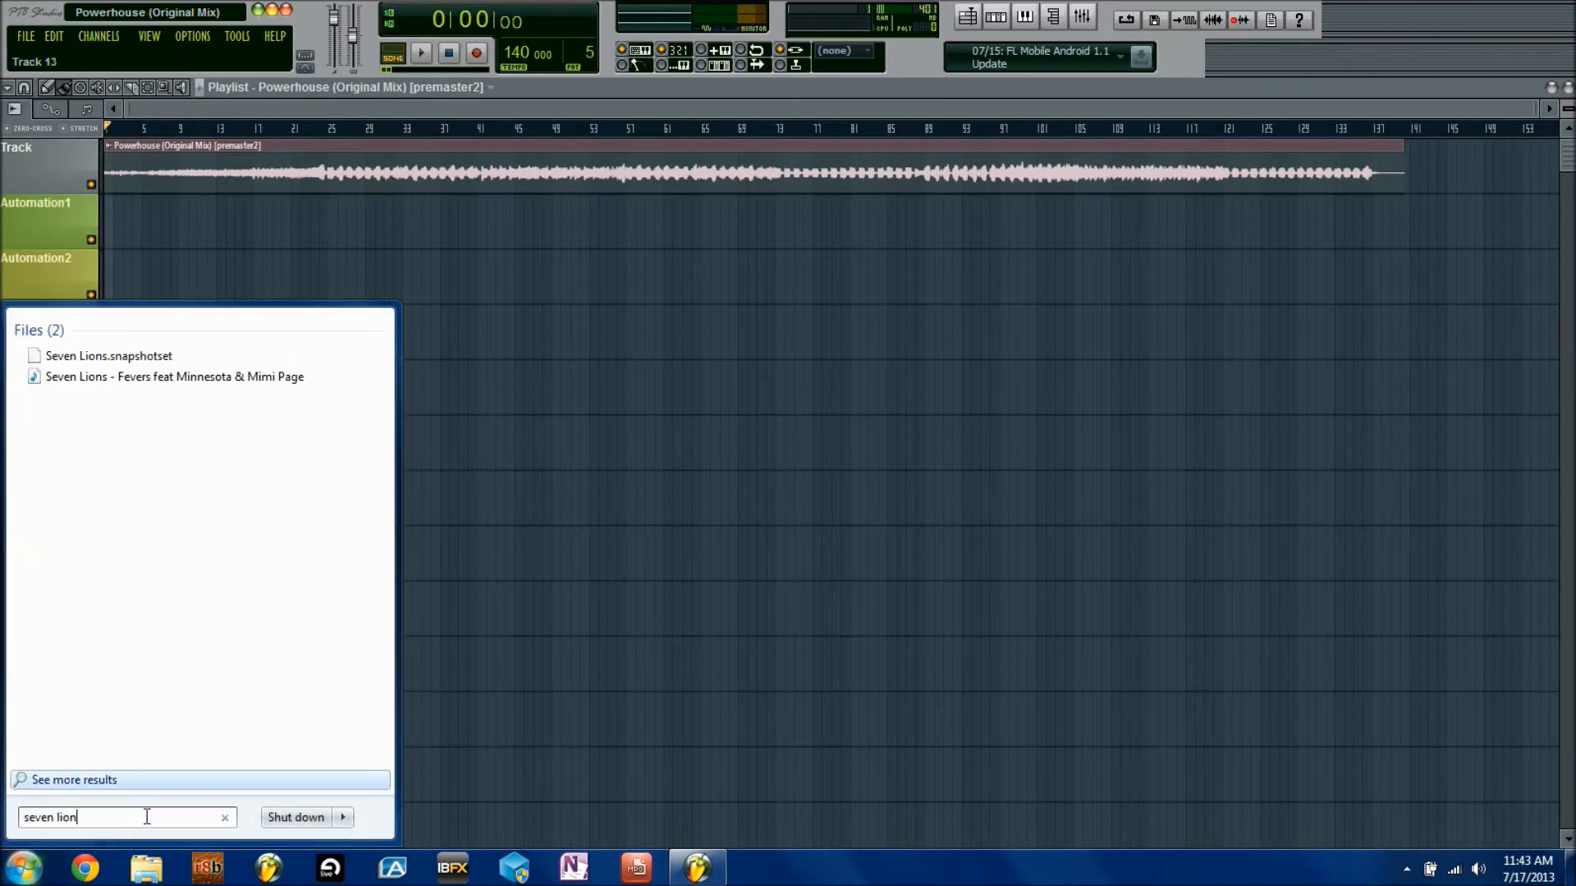
drag(221, 377, 254, 218)
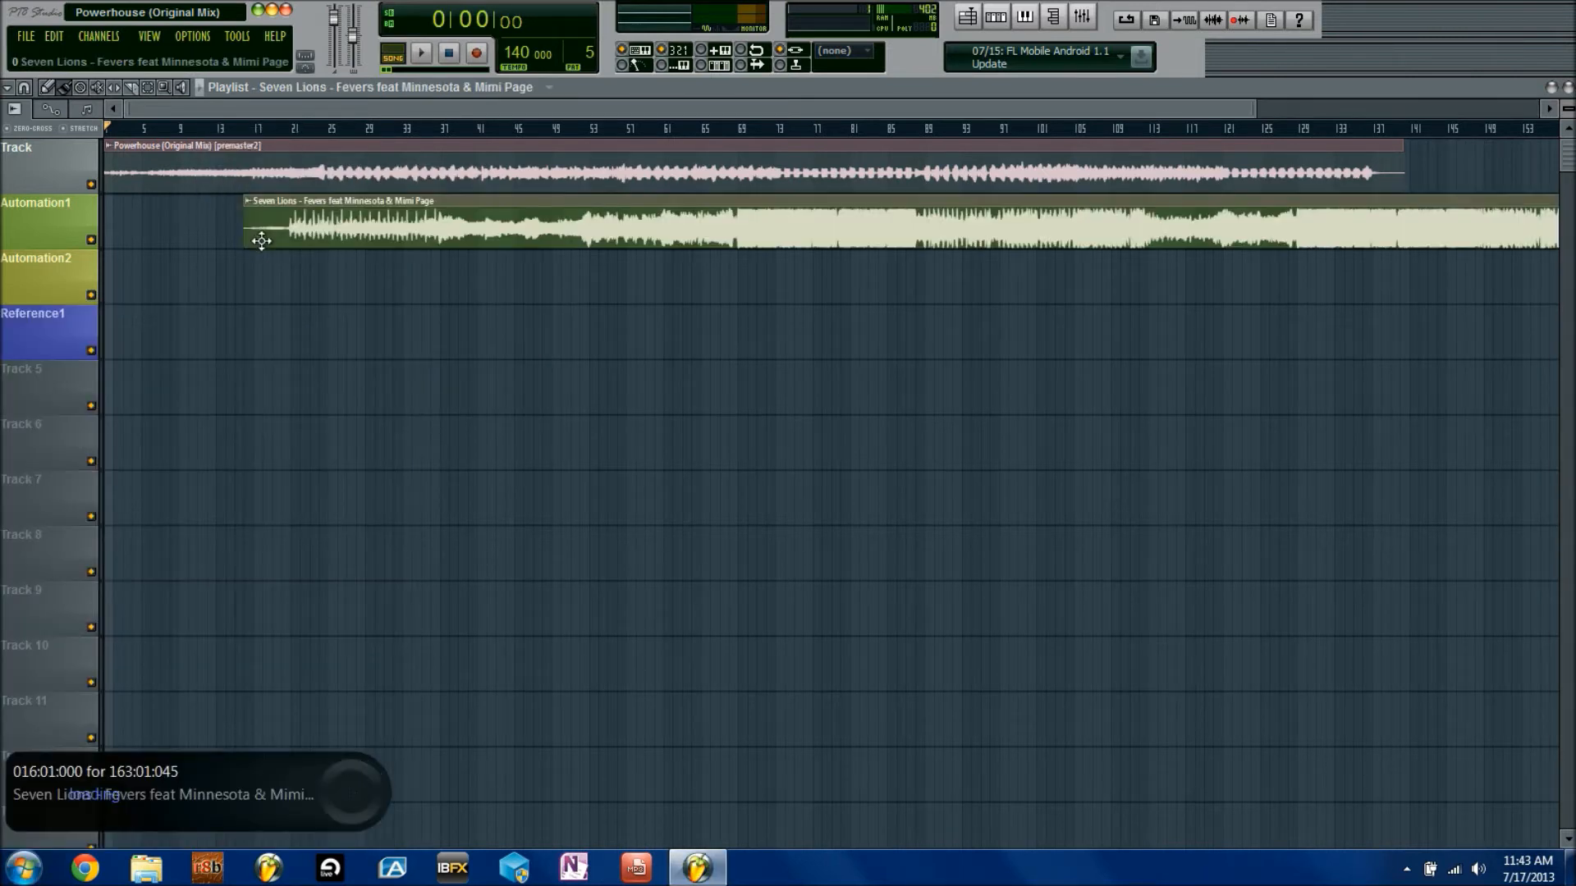
drag(261, 241, 122, 240)
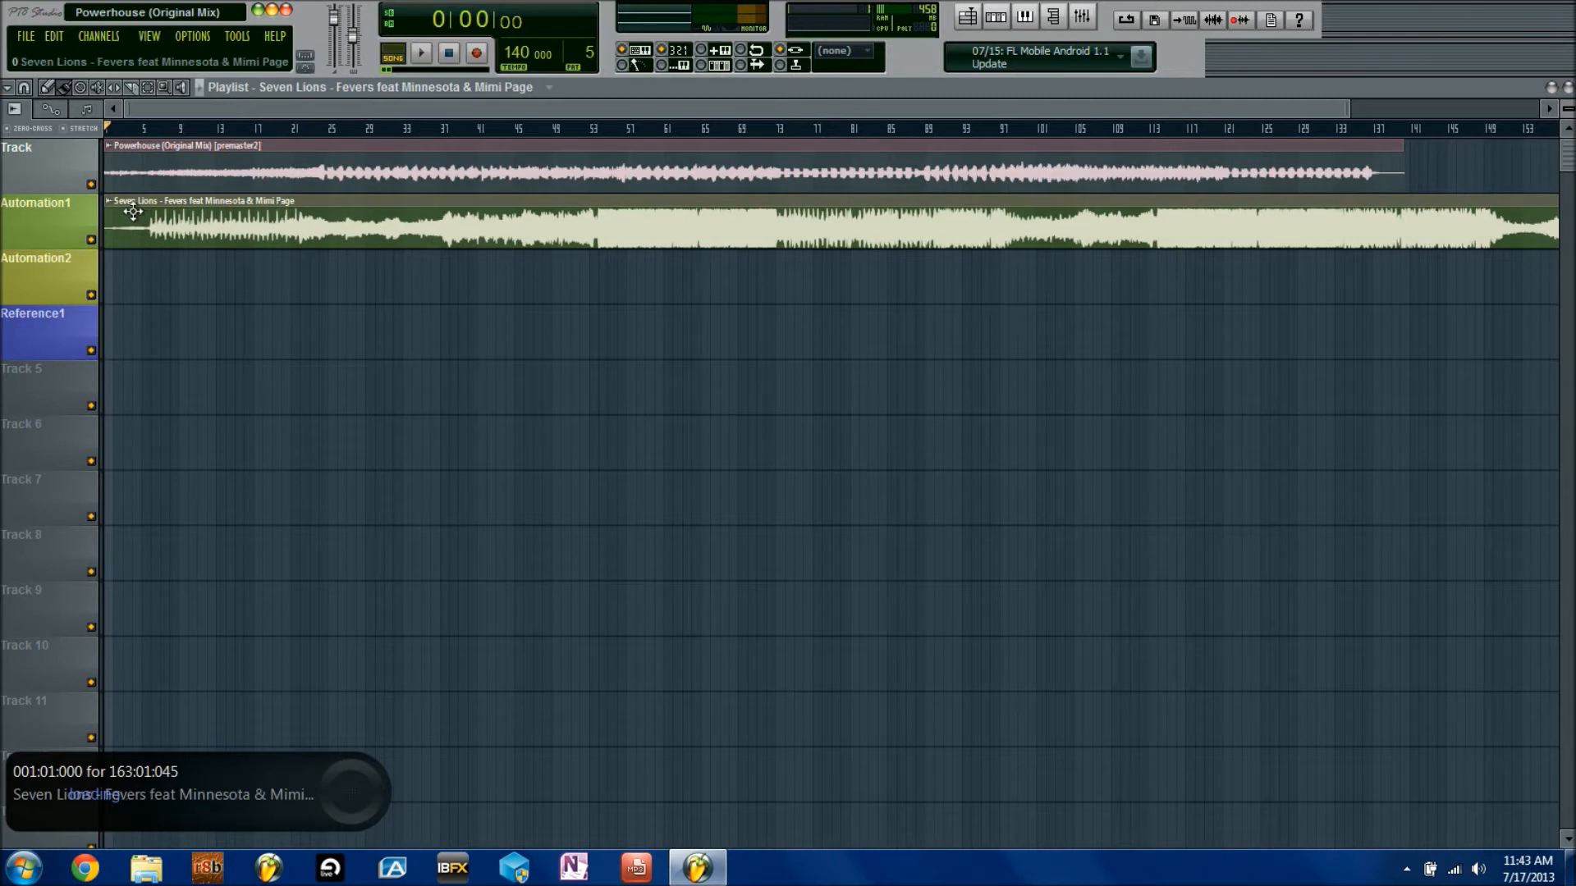
drag(132, 230, 91, 355)
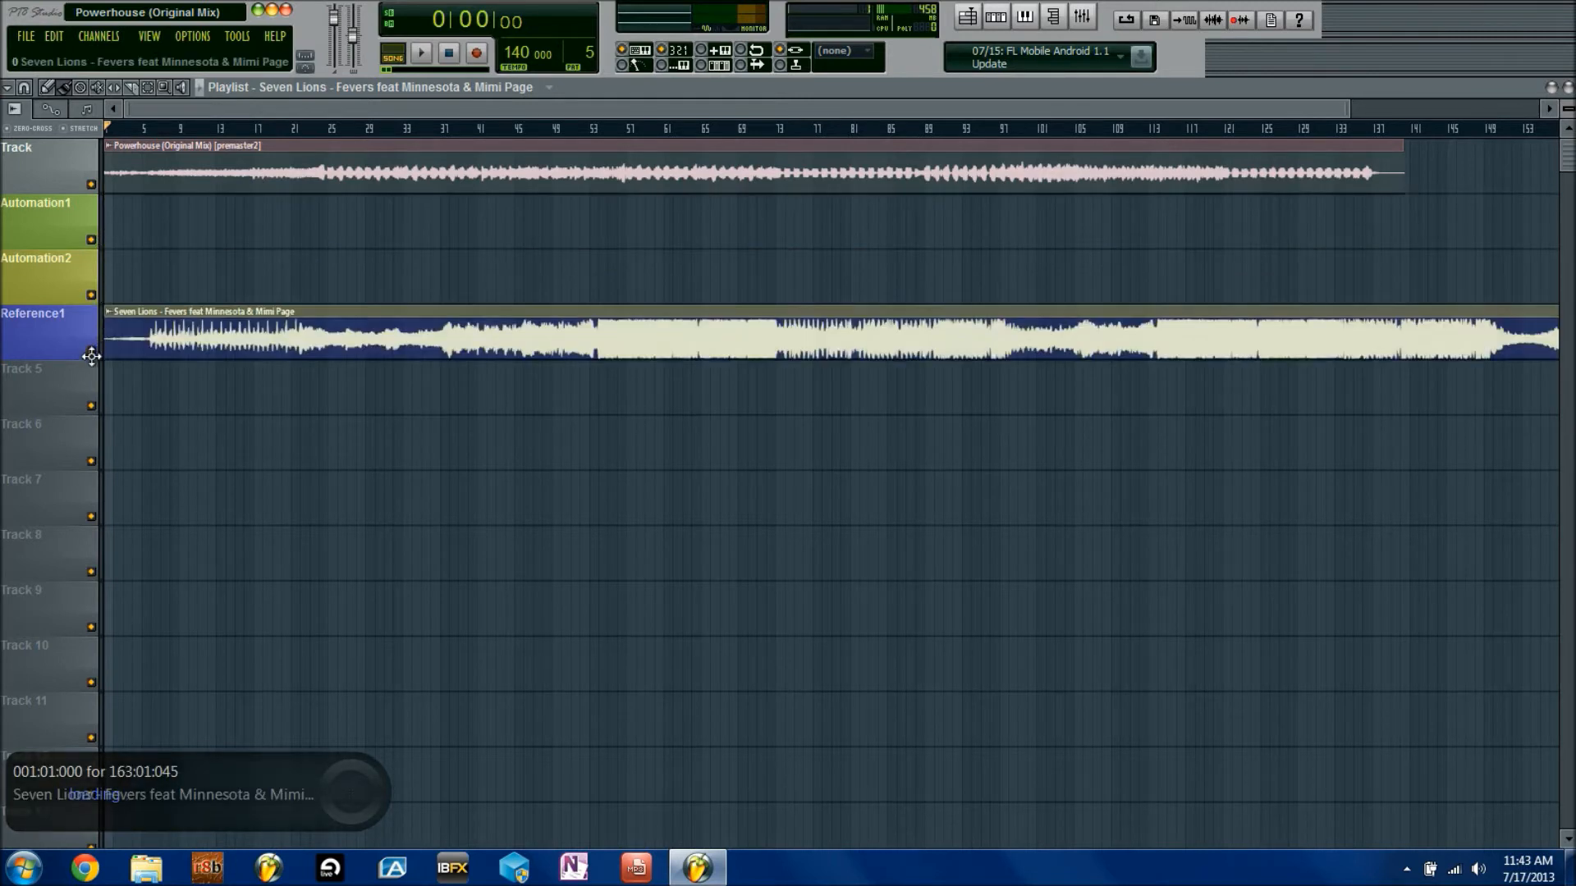
Step: Solo the premaster's playlist track and disable the Master channel's effects by soloing empty effect slot 2
right_click(92, 185)
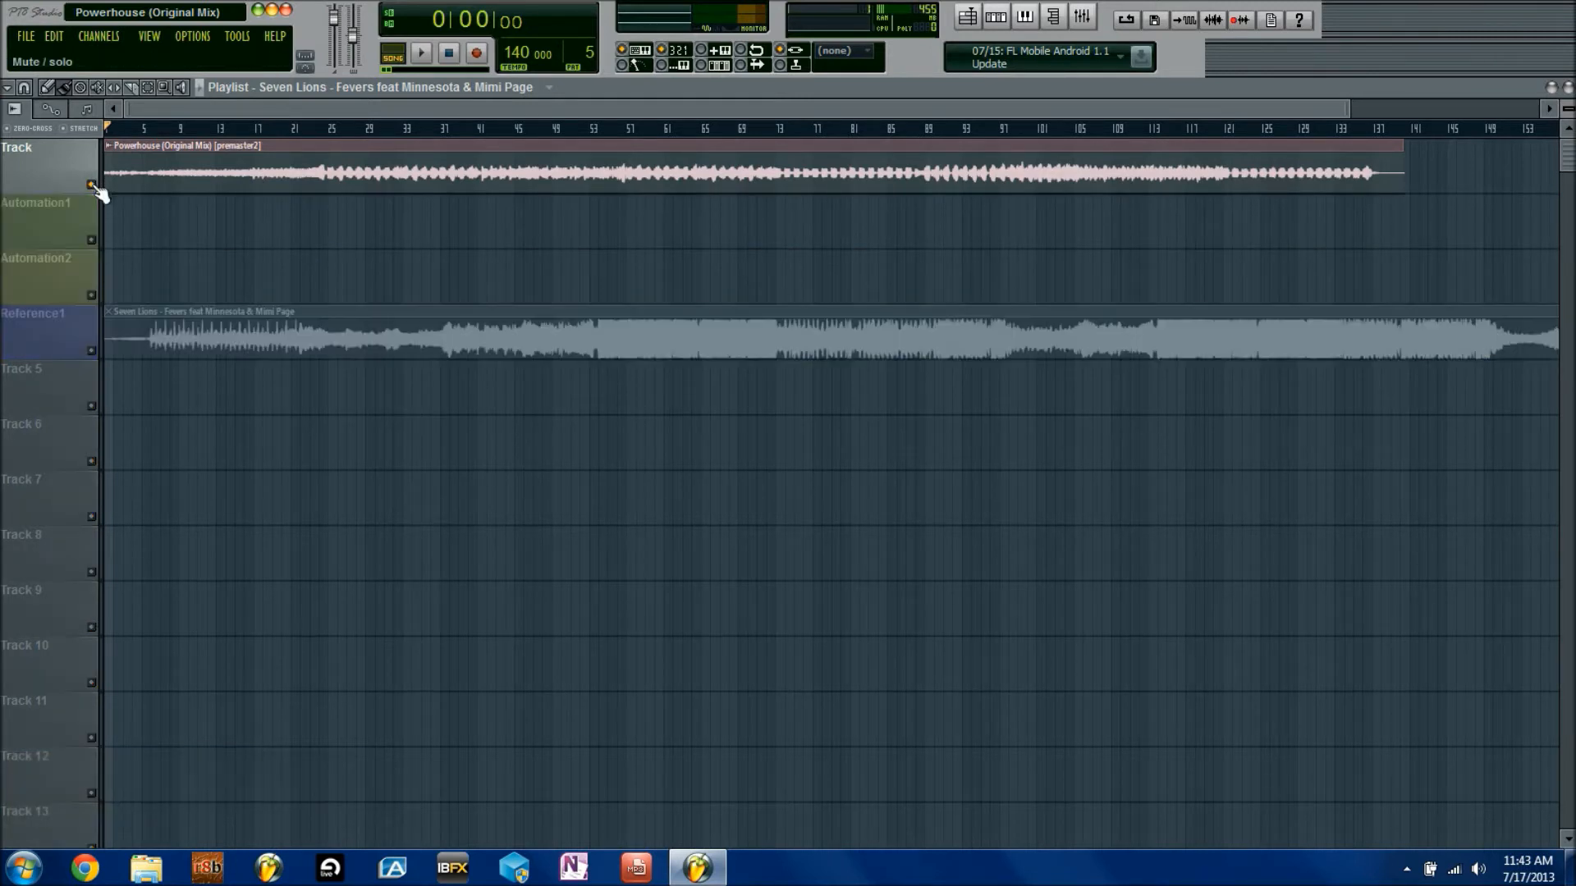
click(1082, 17)
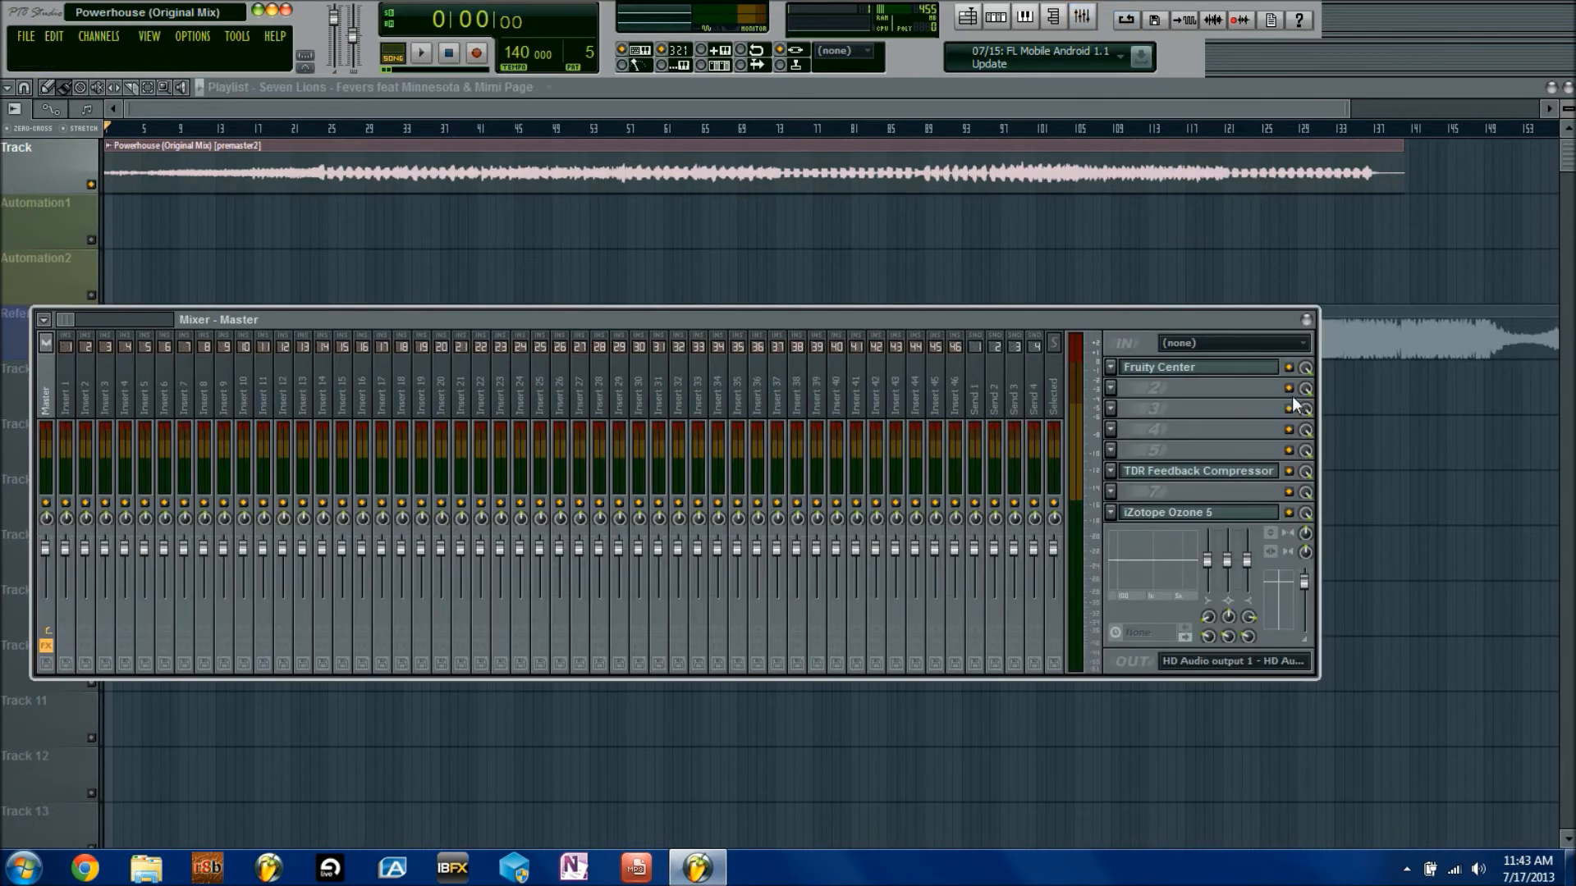
right_click(1289, 389)
click(1309, 398)
key(F9)
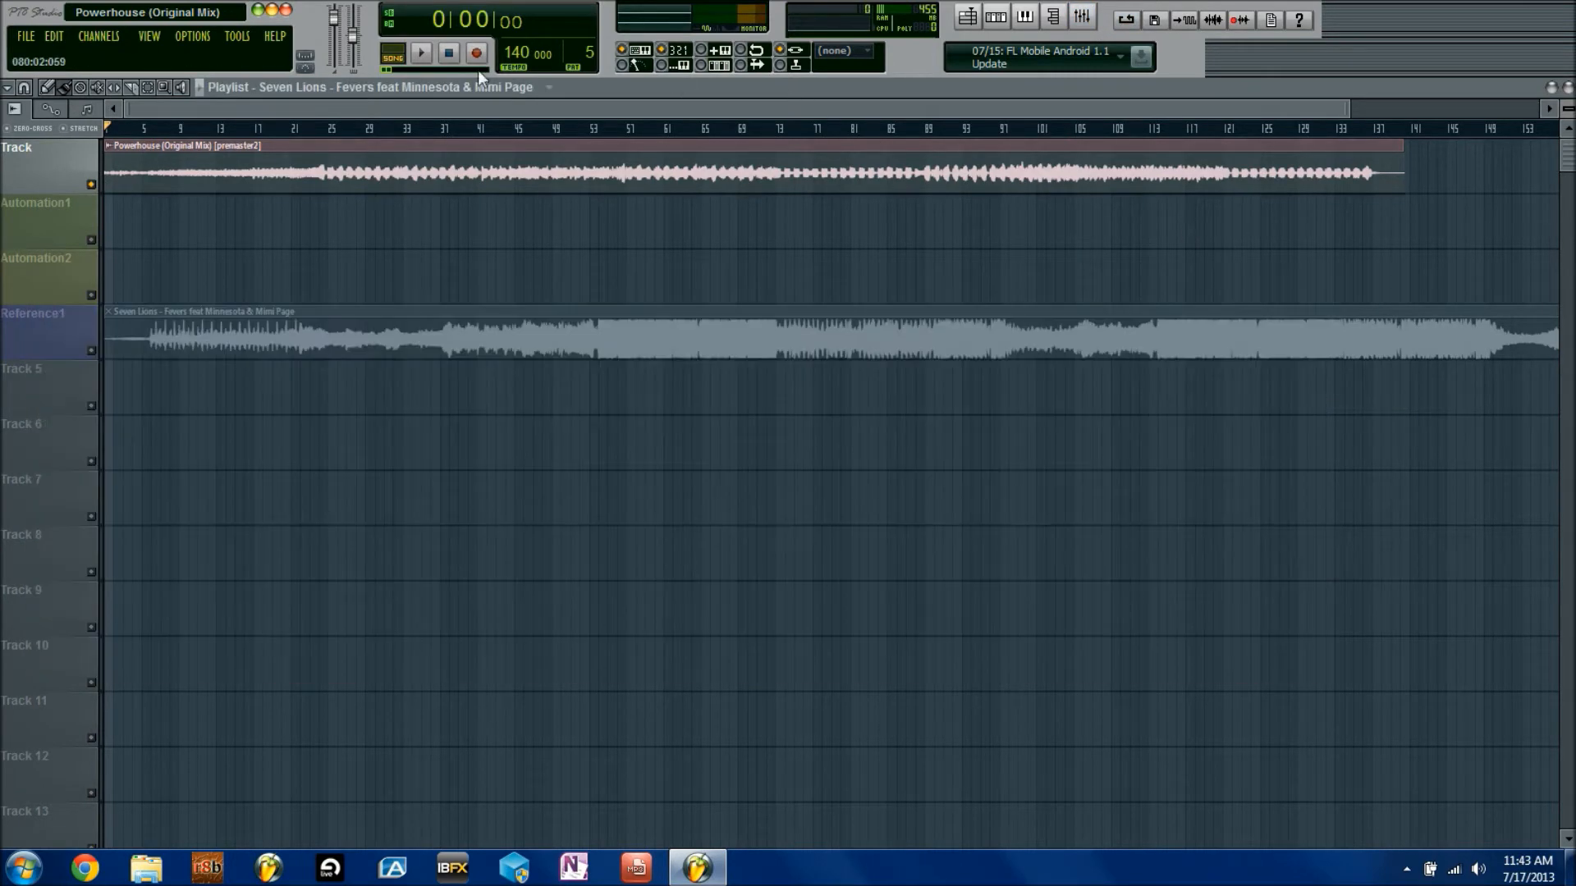
Step: Listen to the unprocessed Powerhouse premaster from the beginning and again from about bar 23
click(433, 58)
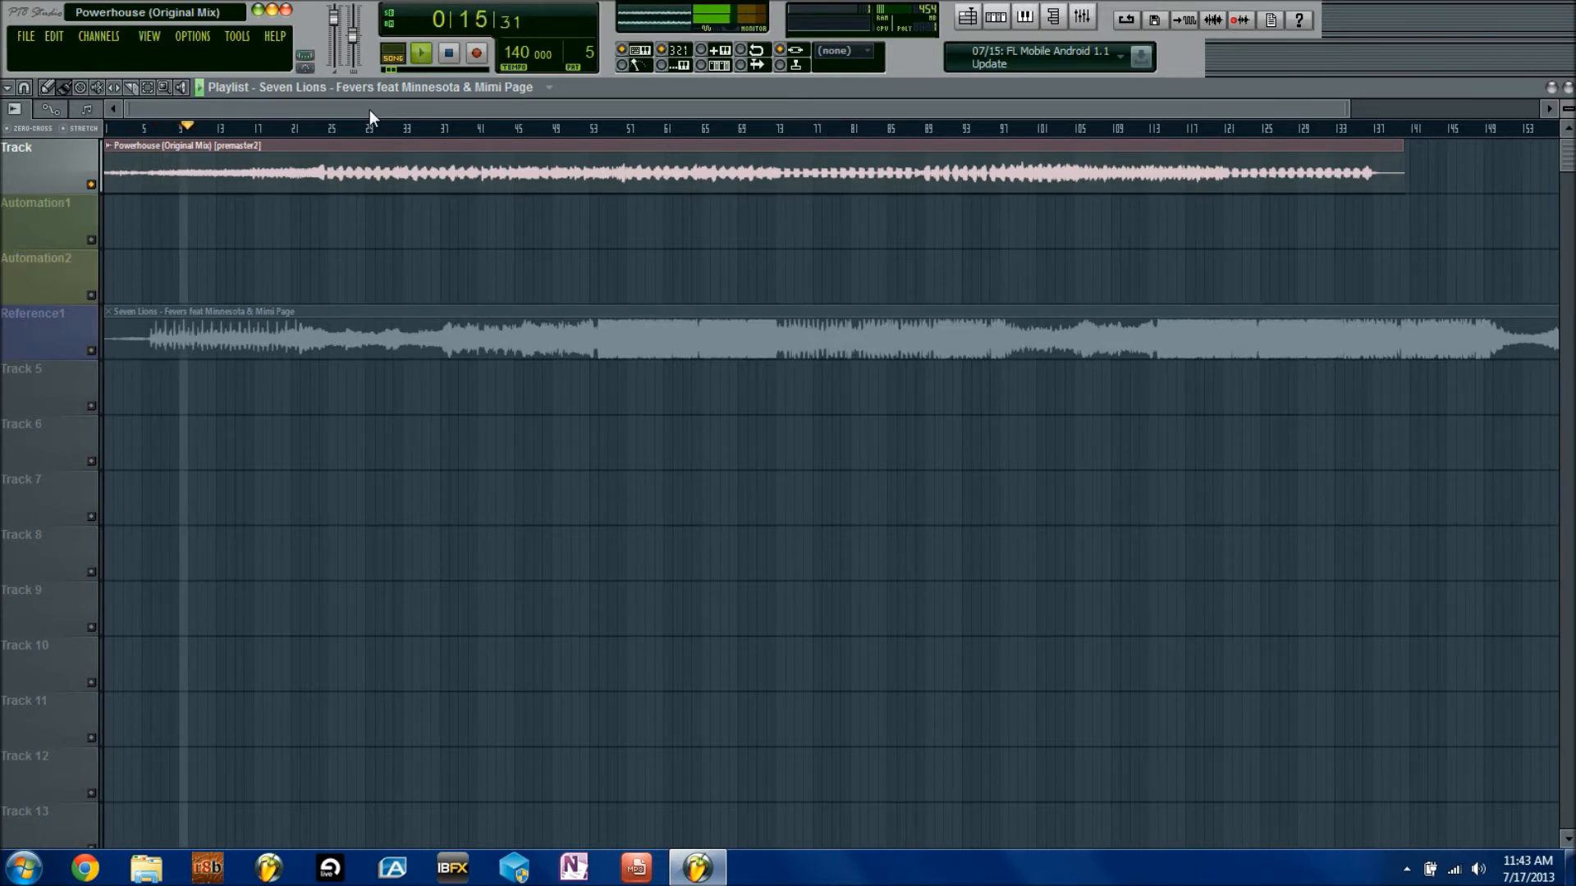
click(313, 130)
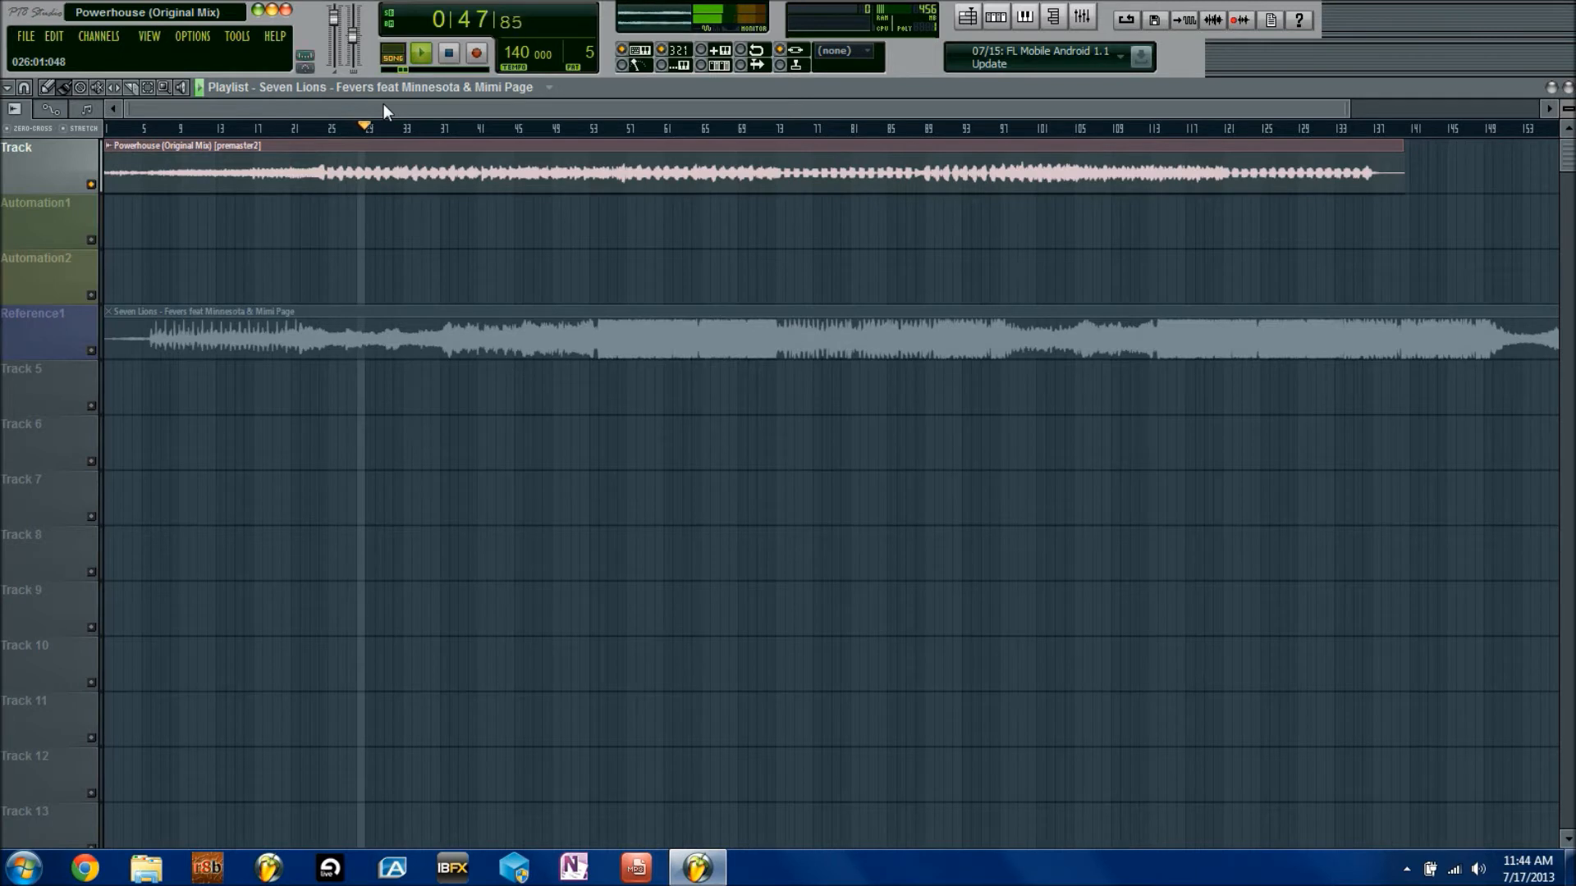
click(449, 54)
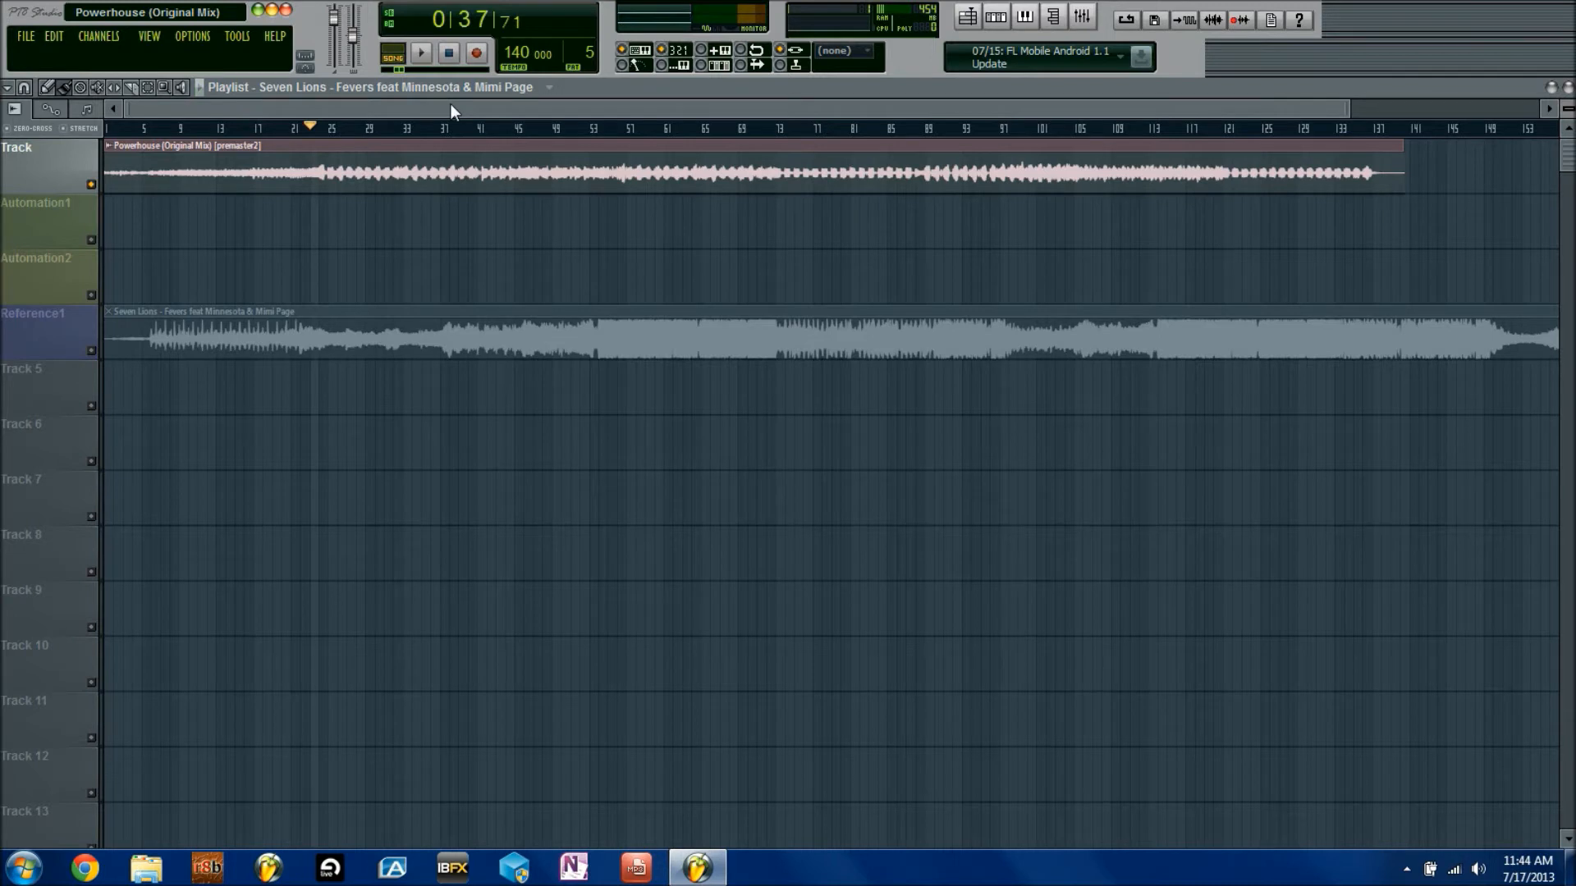
Step: Solo the Reference1 track and listen to the Seven Lions song from about bar 23
right_click(91, 350)
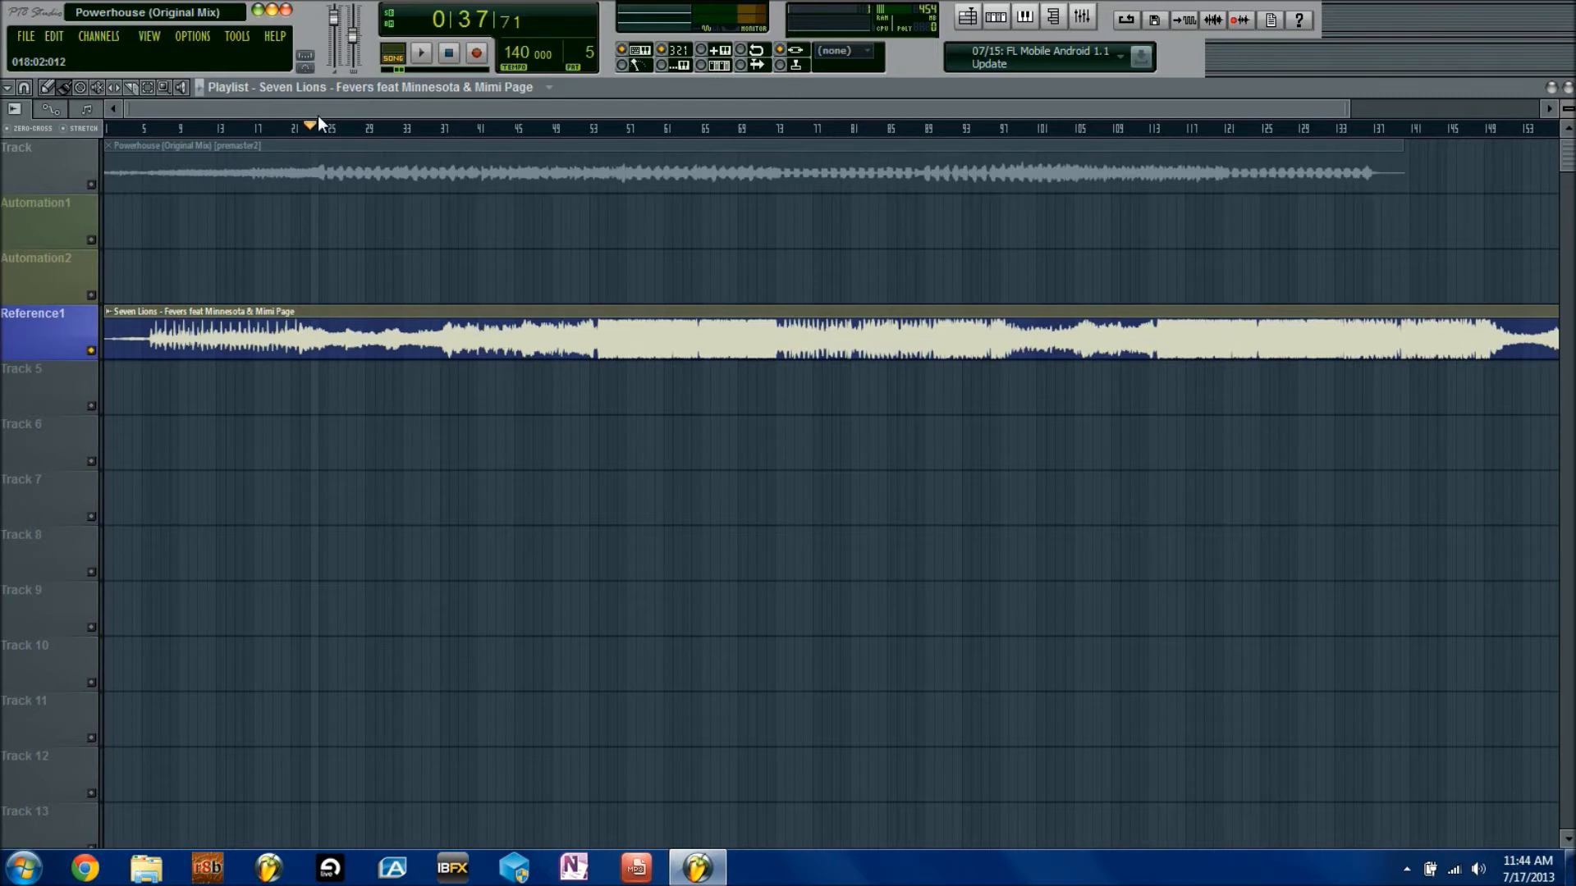
click(419, 54)
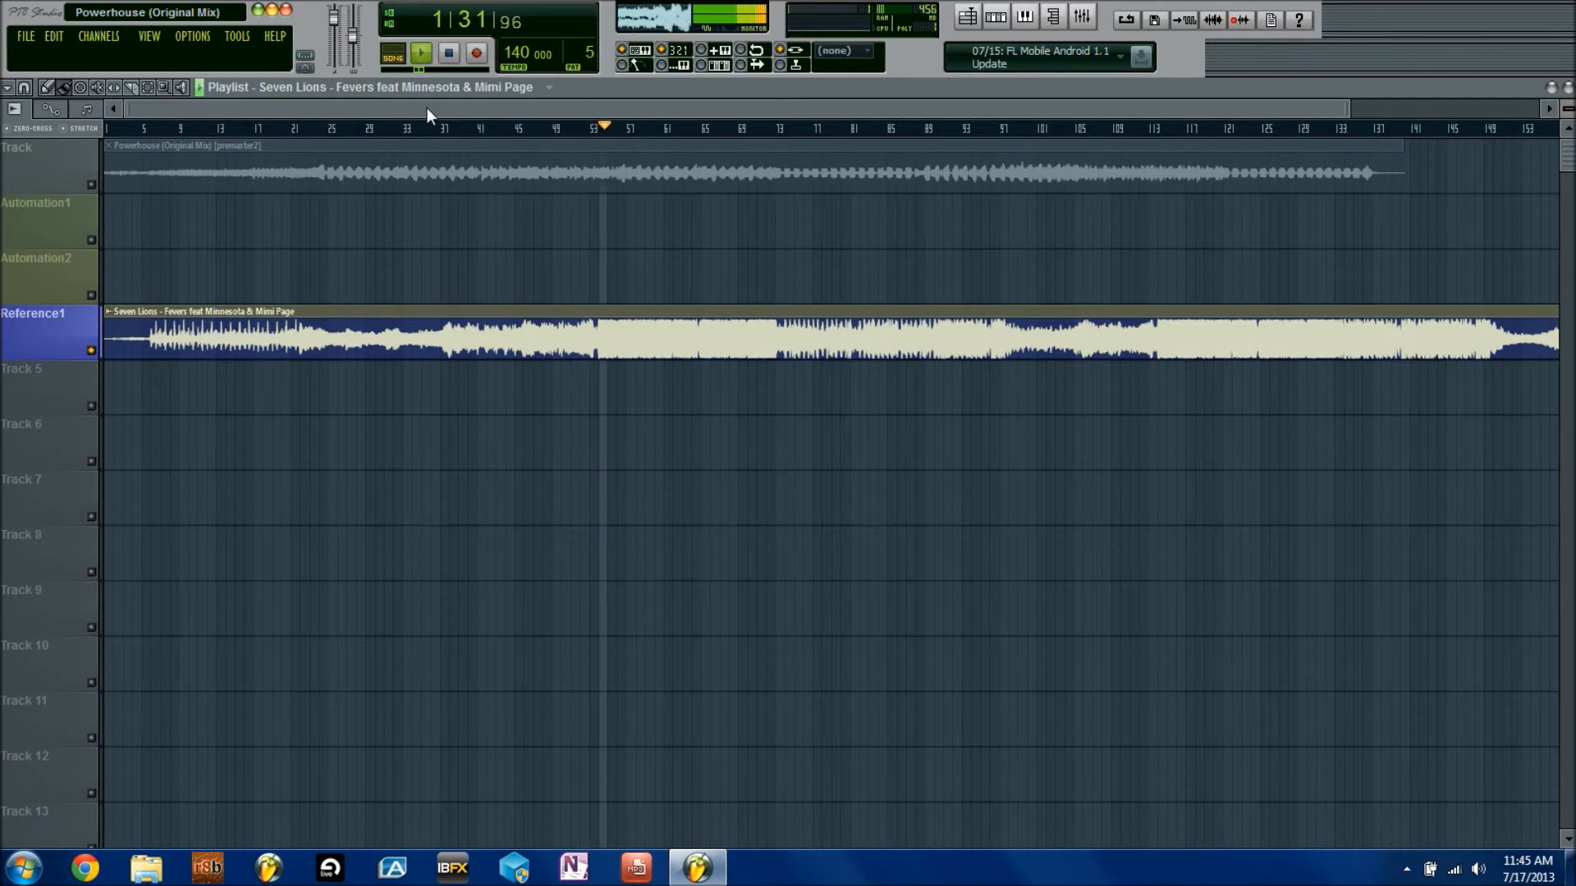
click(453, 55)
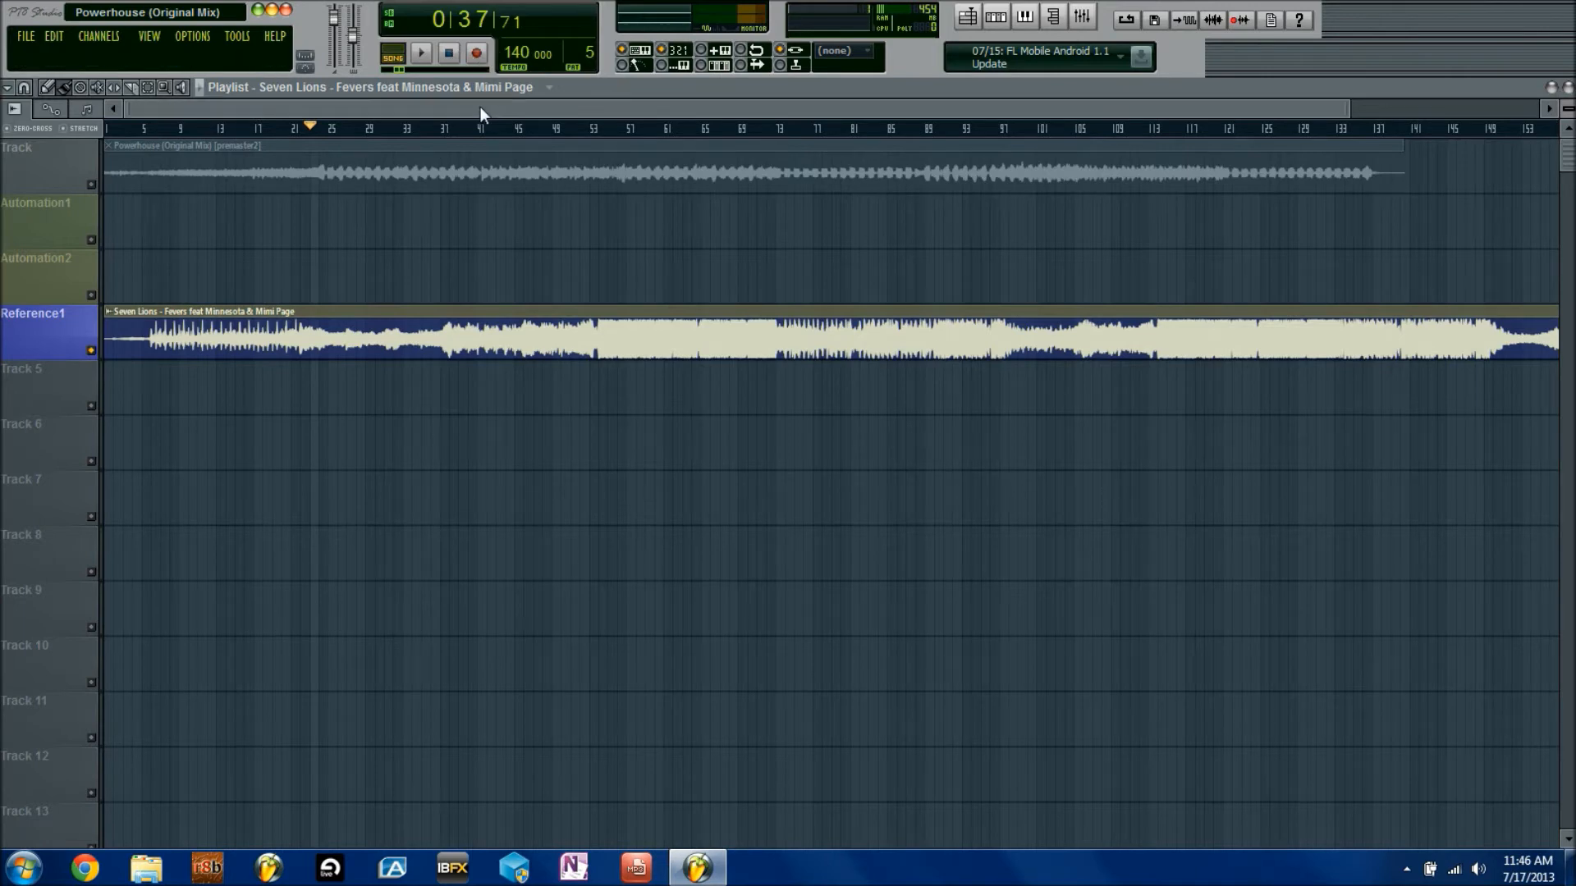
Step: Load iZotope Ozone 5 Equalizer into slot 8 of the Master channel and position its window fully in view
click(1095, 16)
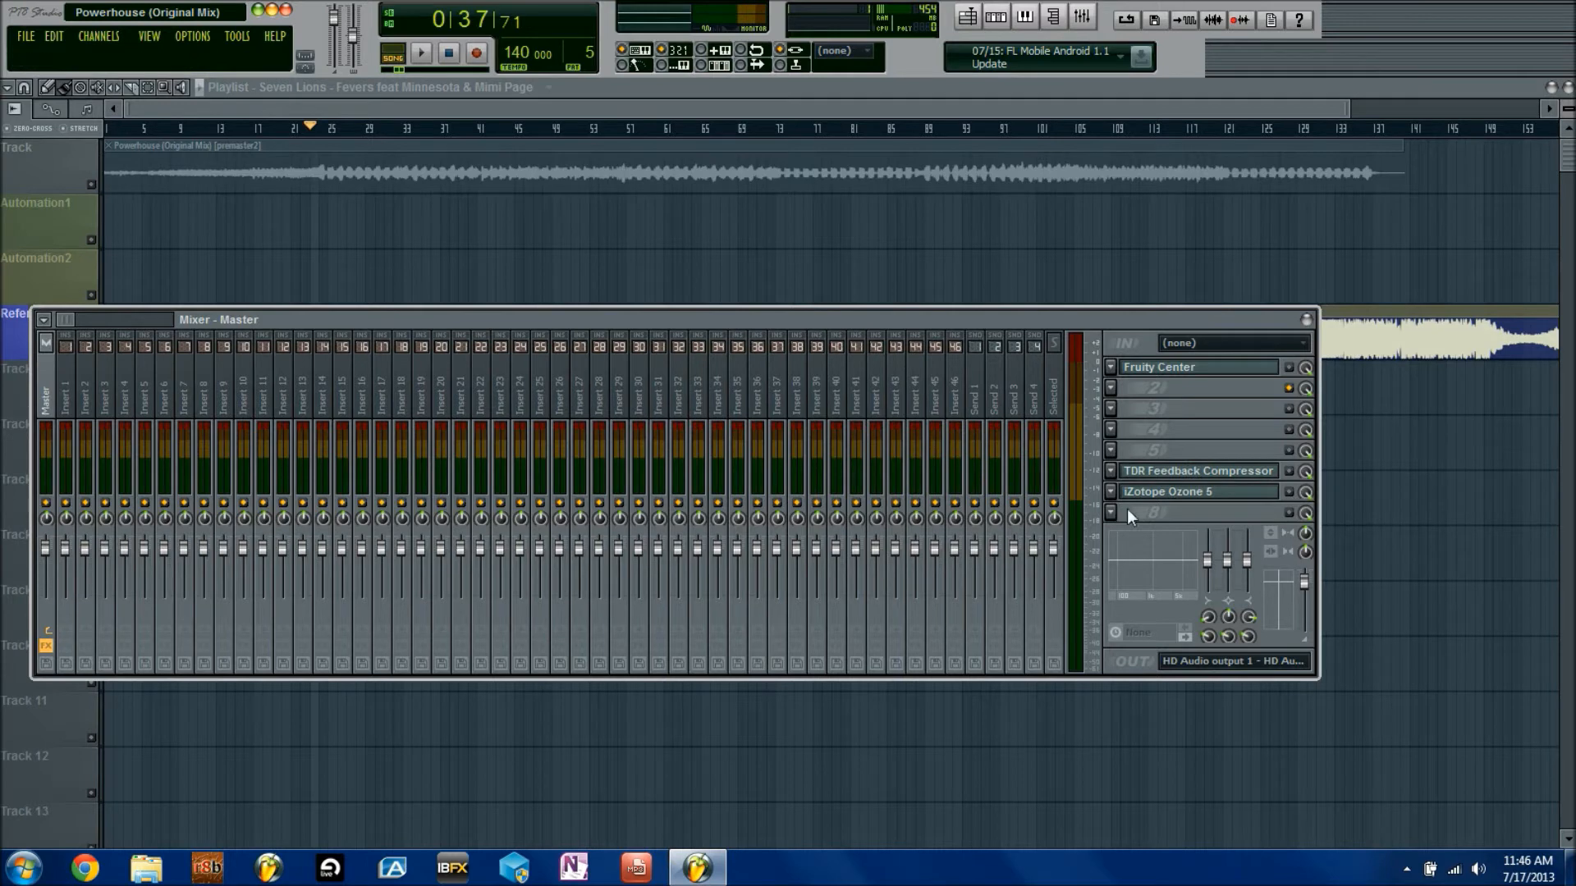
click(1117, 511)
click(1293, 761)
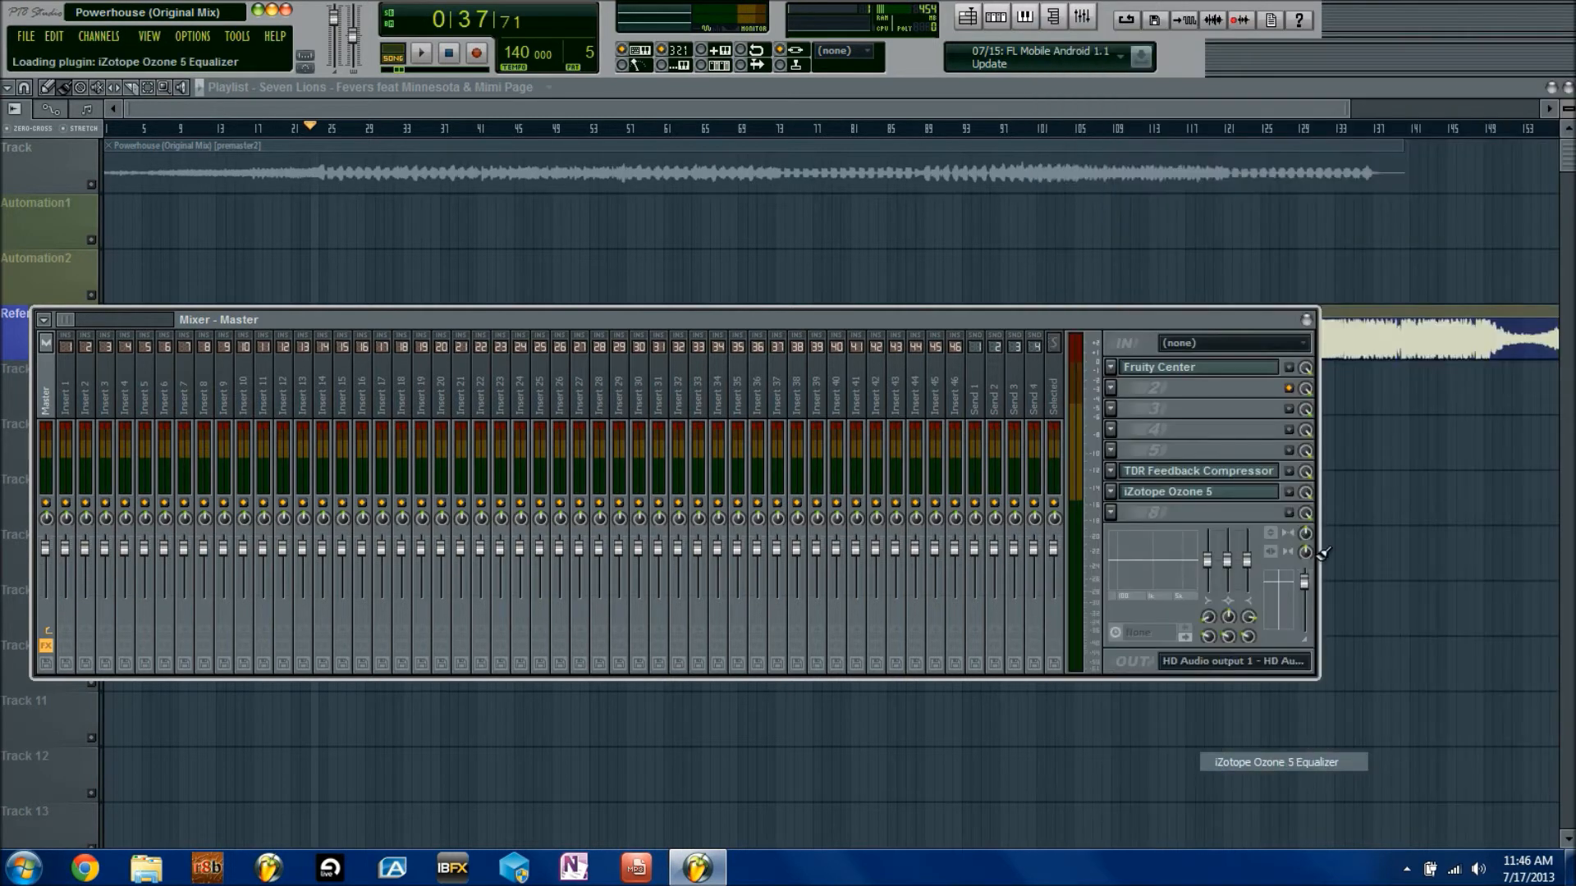
click(863, 698)
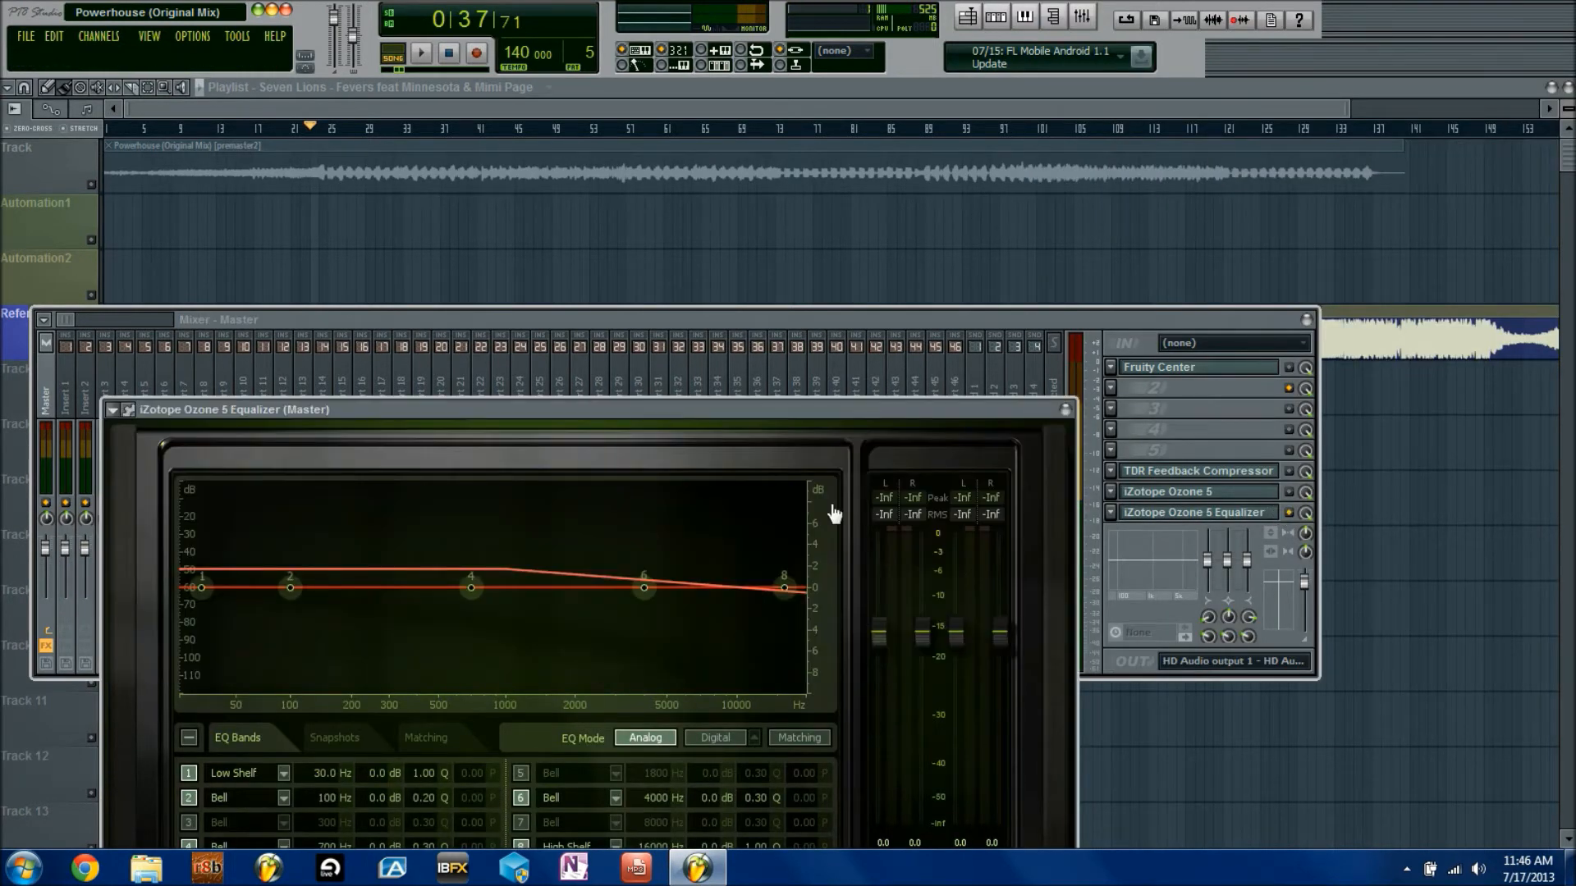
drag(669, 406, 672, 178)
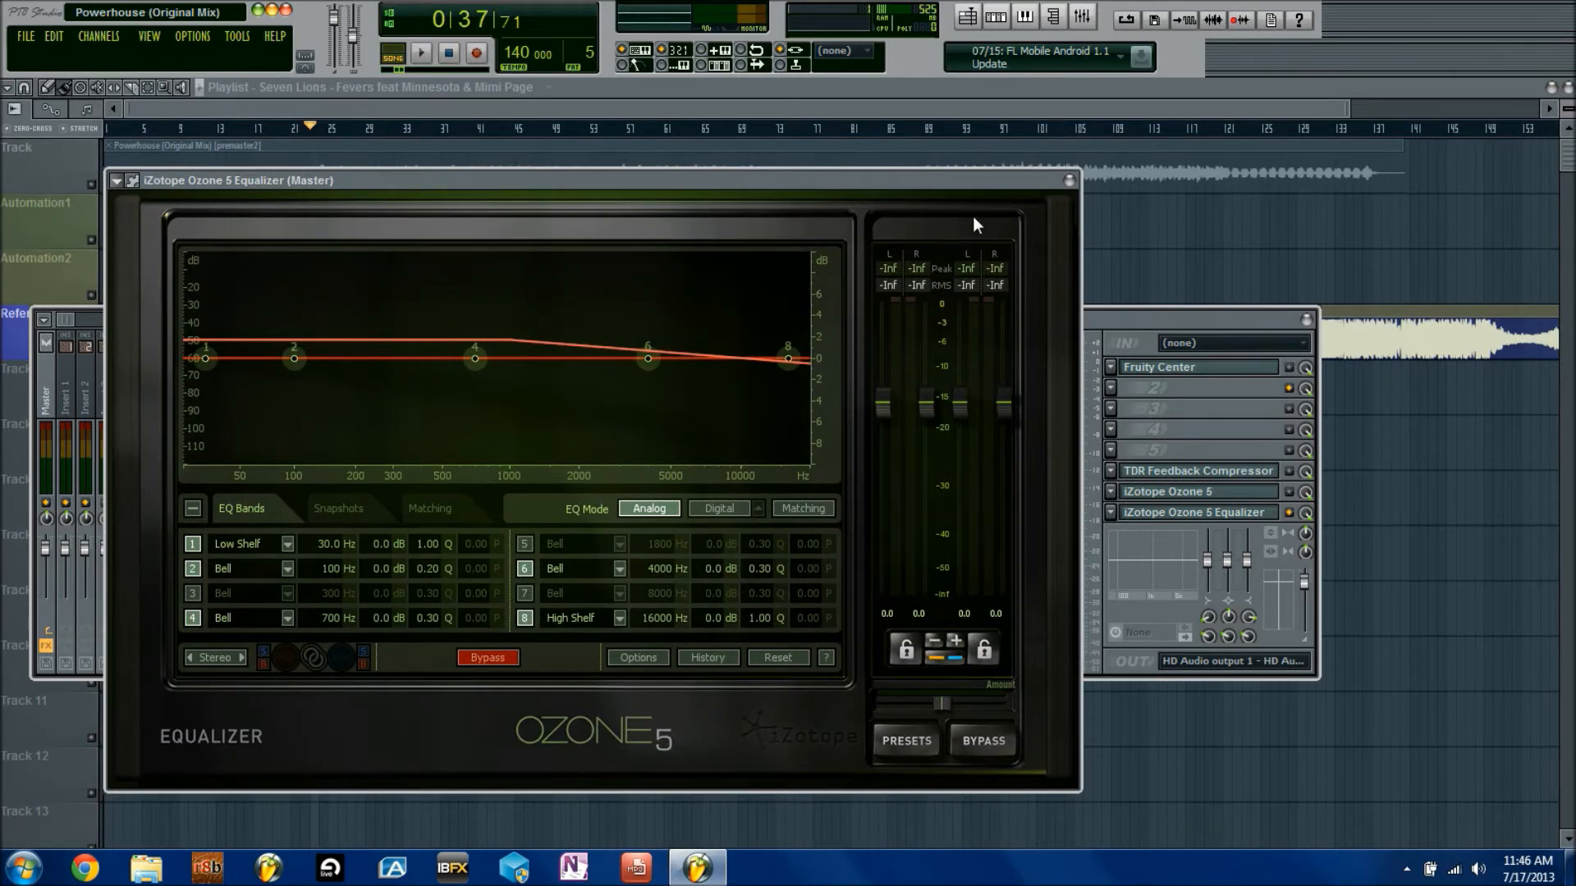
Step: Play the Seven Lions reference from about bar 23 and again from about bar 47, examining its spectrum and levels in Ozone 5 Equalizer
click(433, 54)
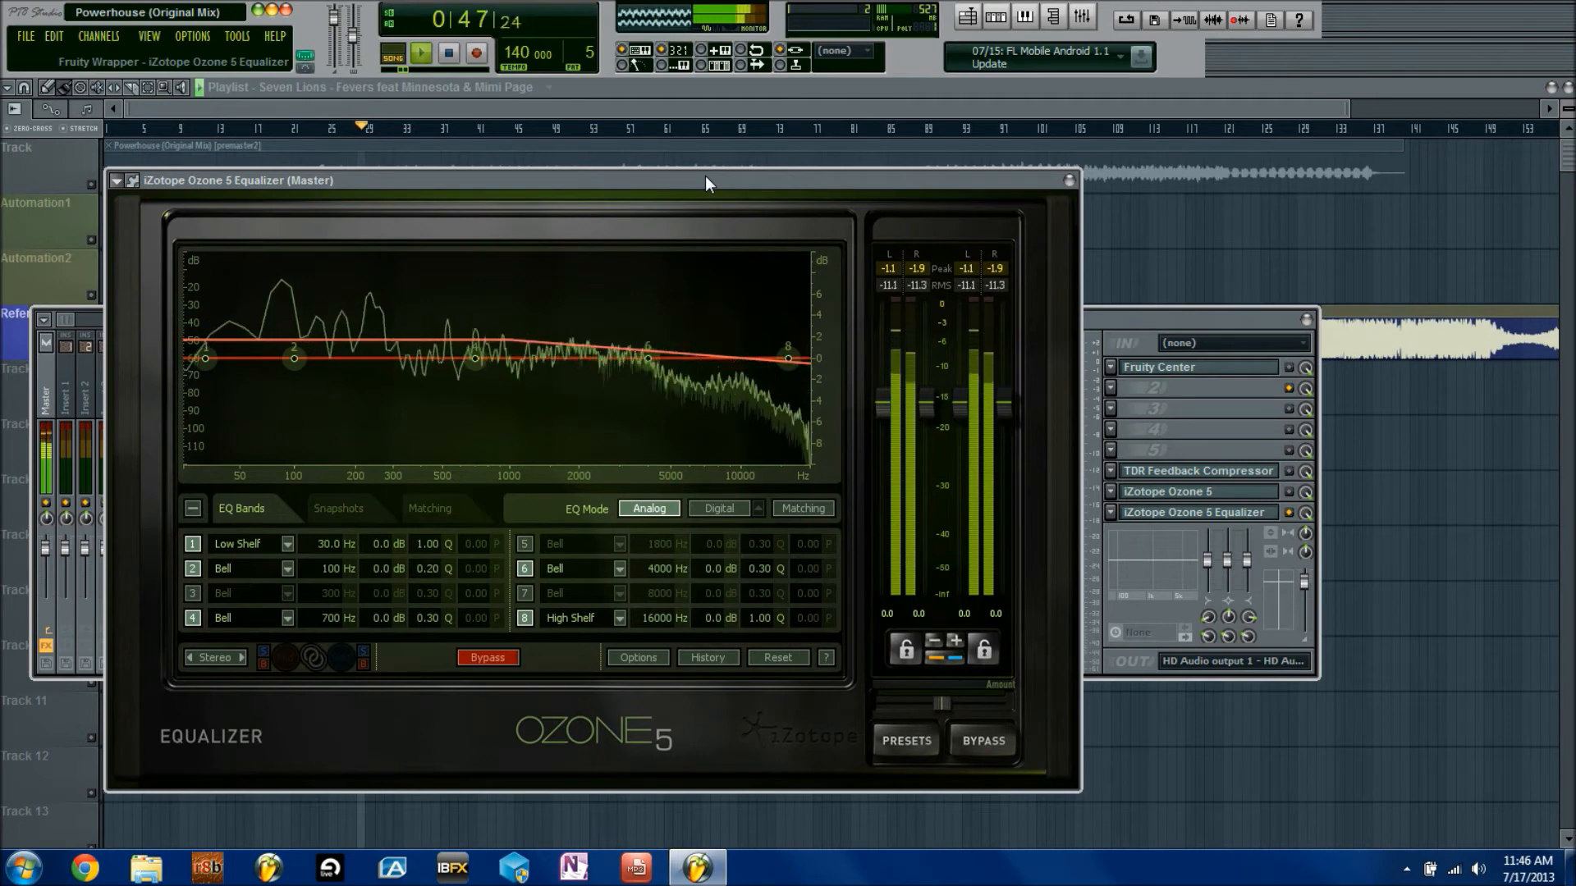
key(F12)
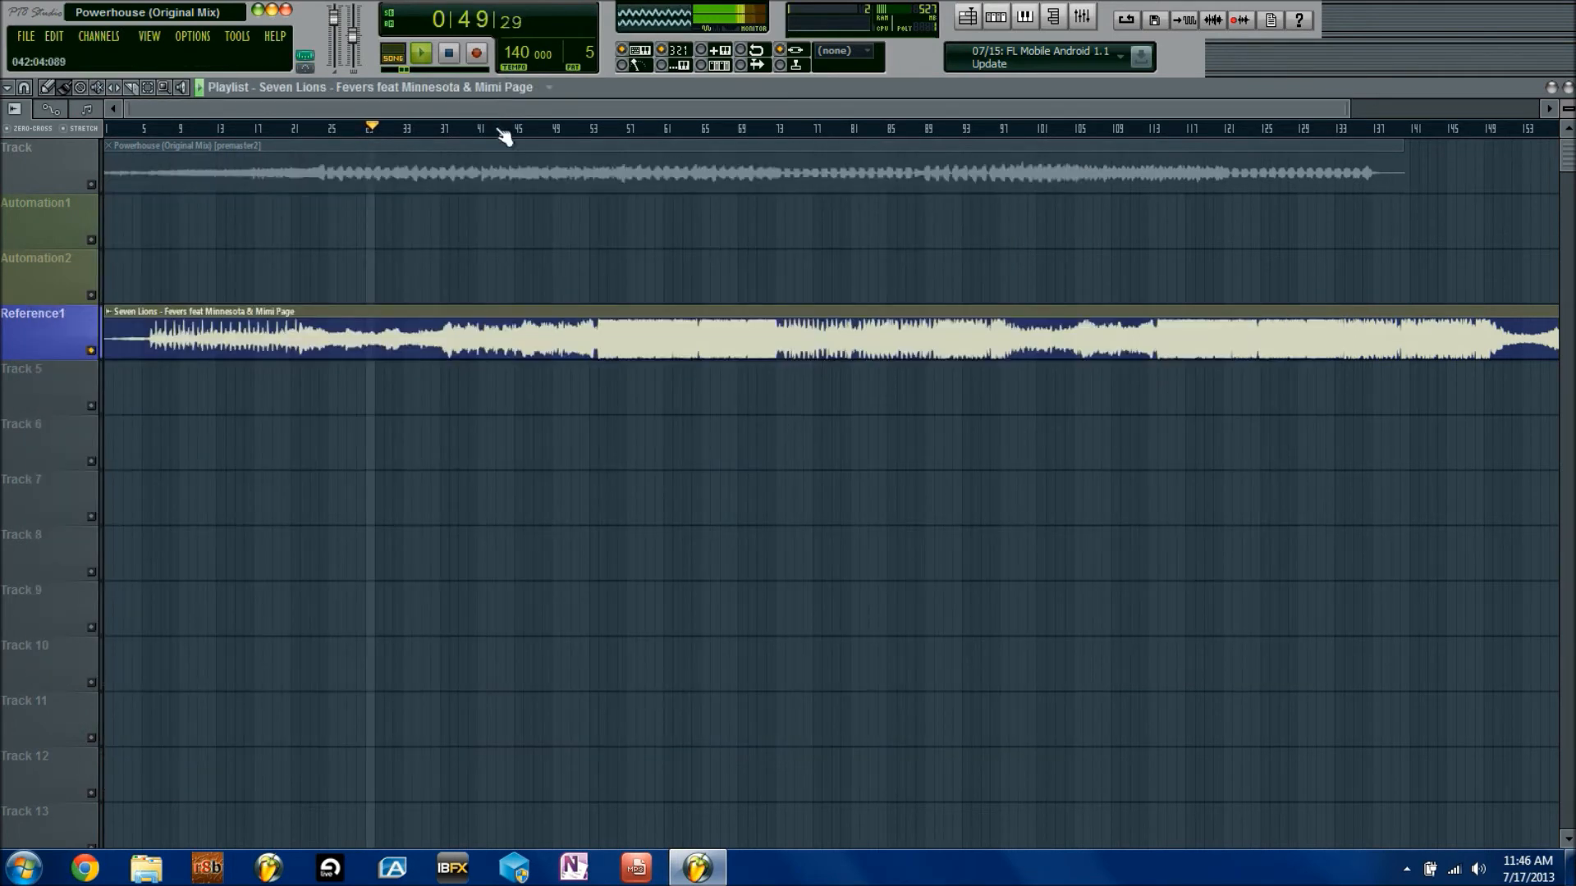
click(538, 129)
click(1082, 16)
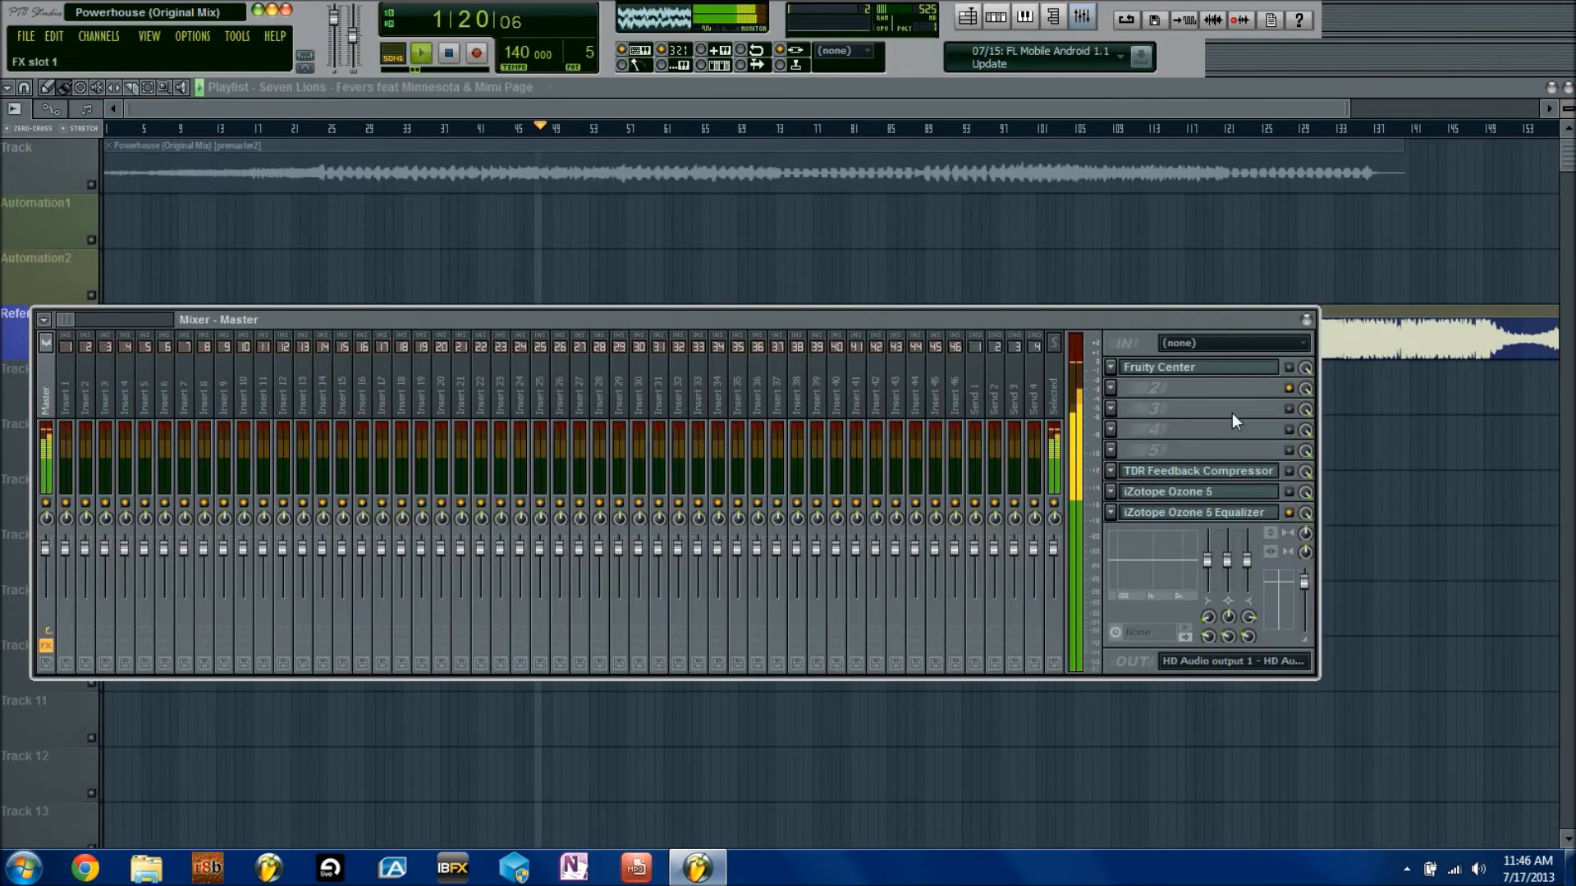
click(1264, 514)
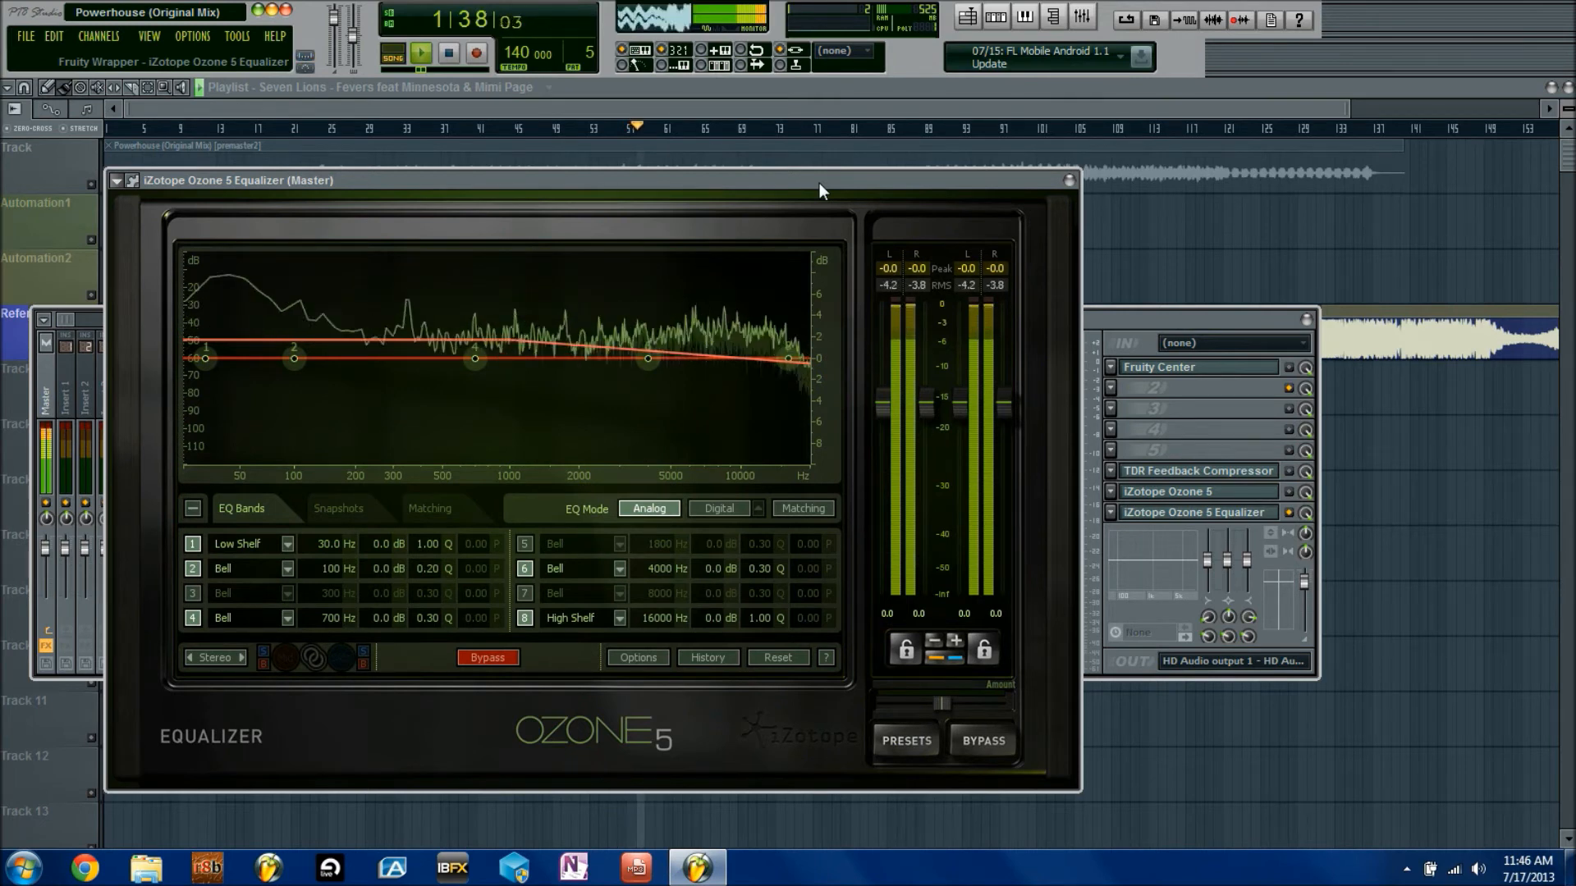
click(453, 55)
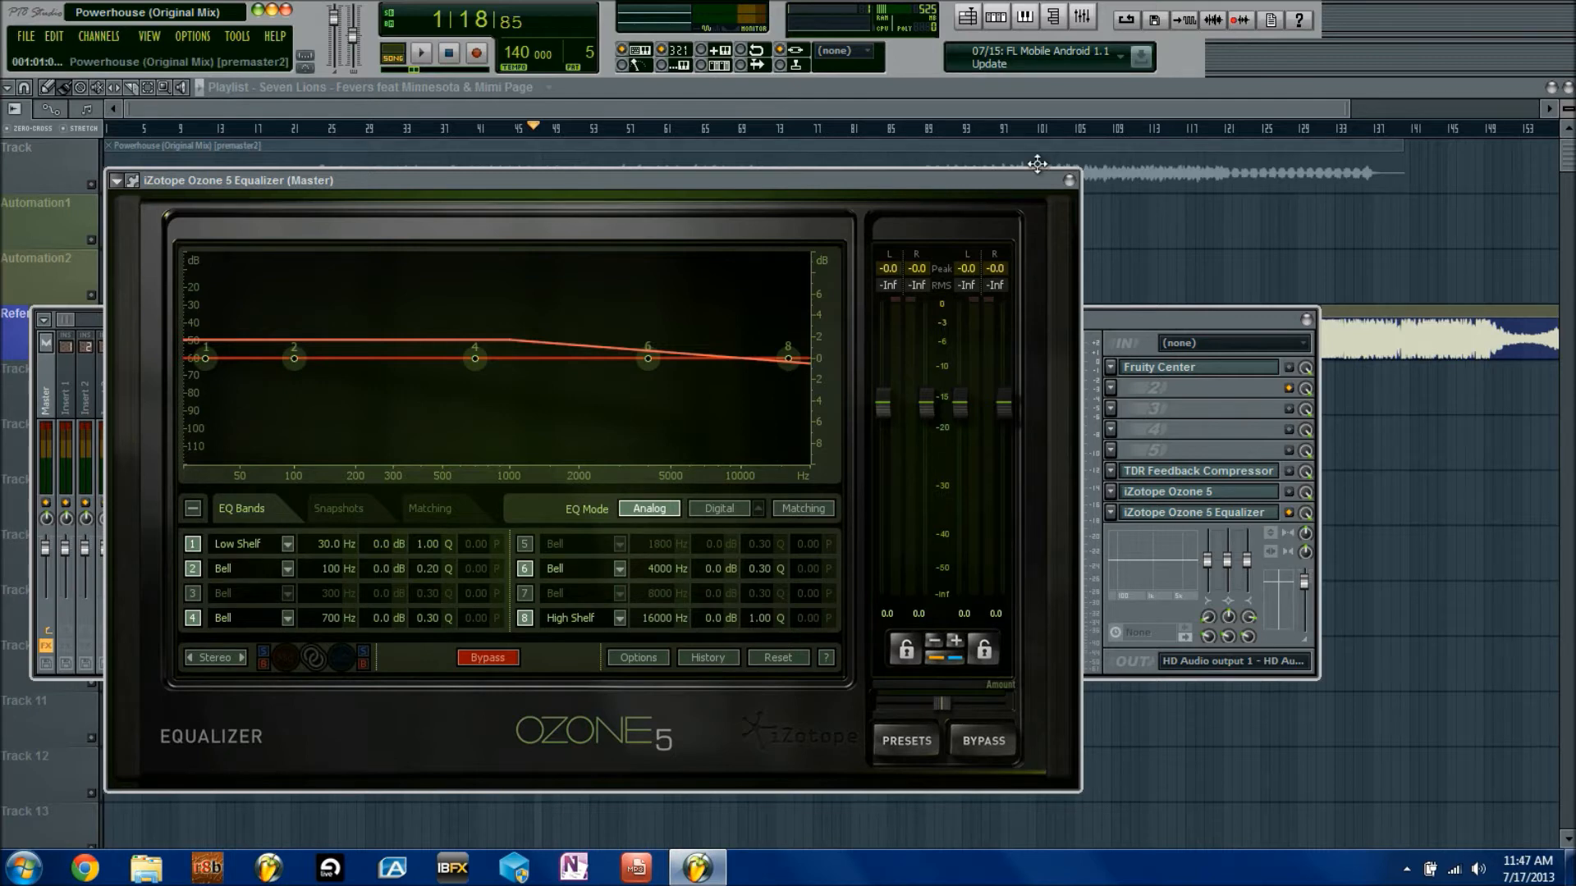
Step: Close the Ozone 5 Equalizer window and solo the Powerhouse premaster's playlist track
click(1068, 180)
right_click(100, 192)
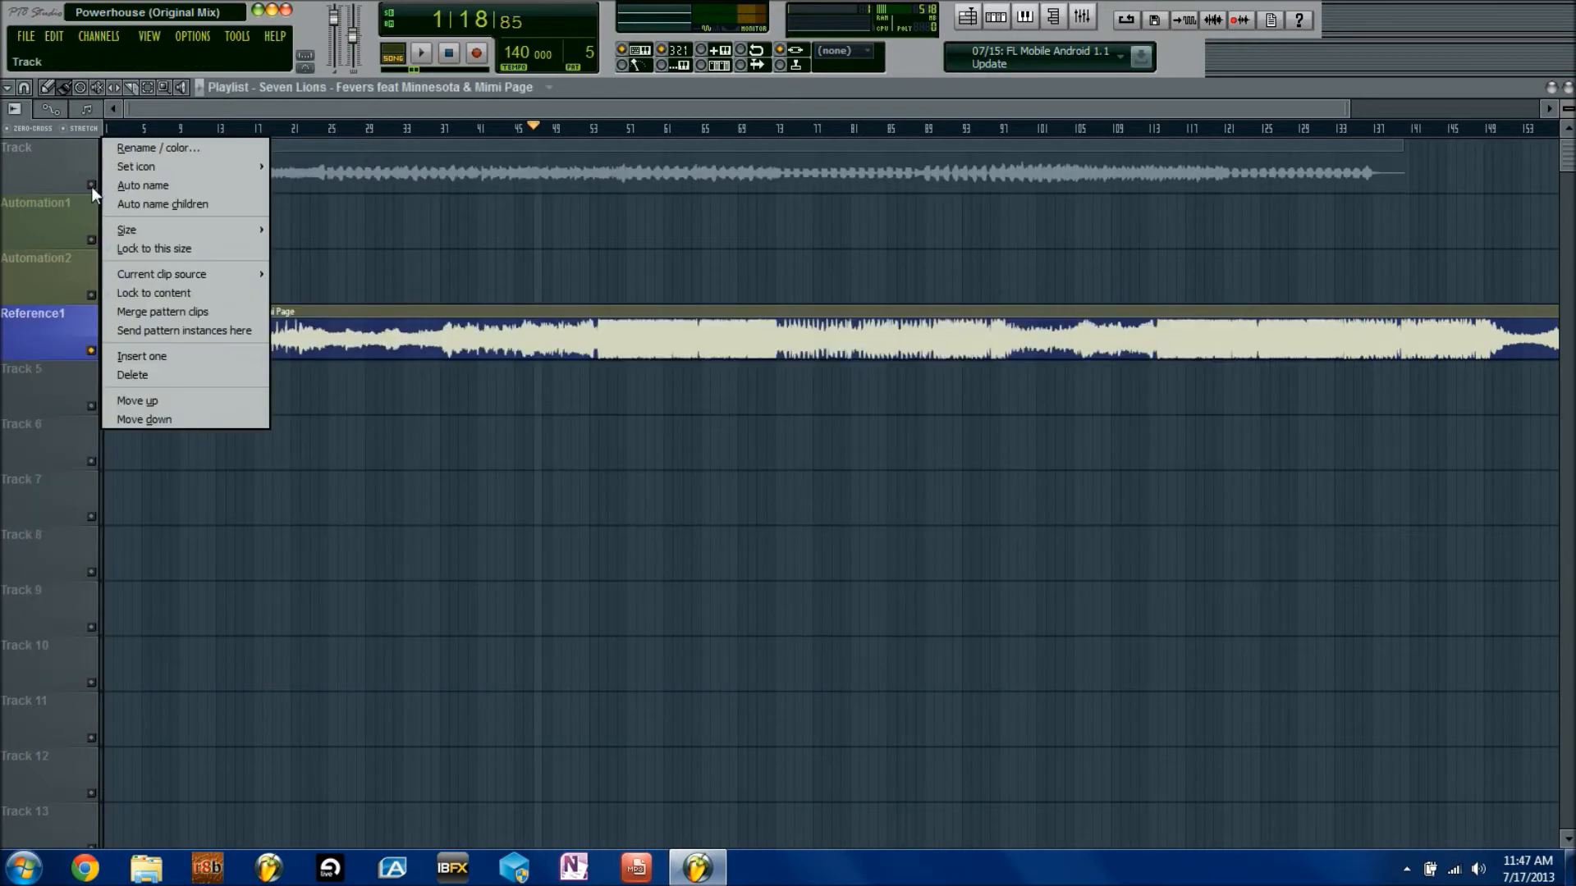
right_click(91, 185)
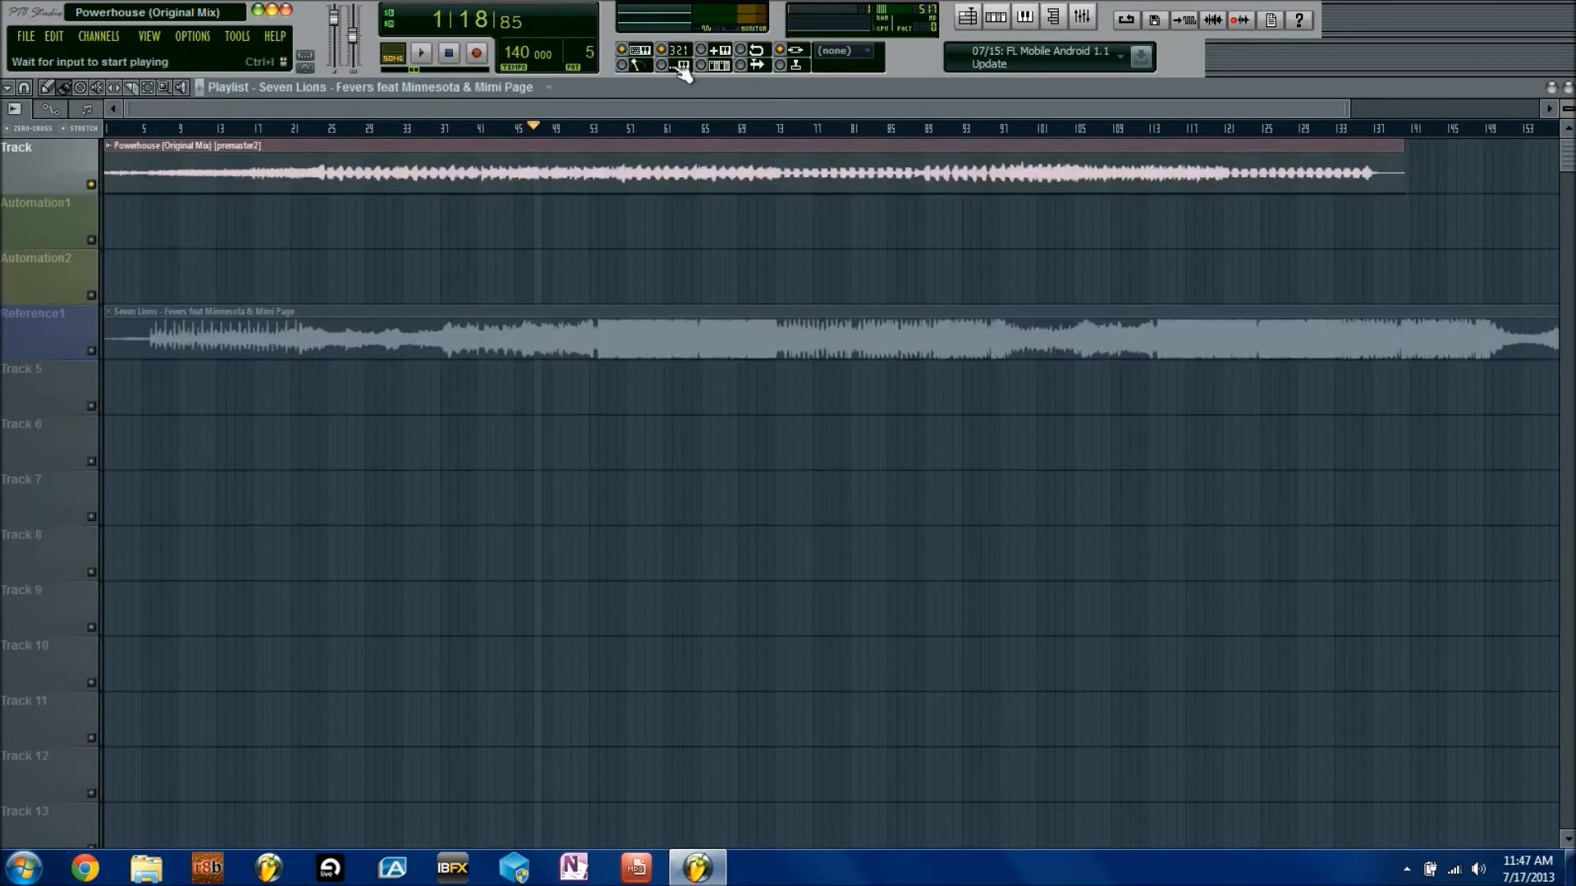
Step: Play the premaster from about bar 23 and examine its spectrum and levels in the Master channel's Ozone 5 Equalizer
click(1082, 17)
click(313, 129)
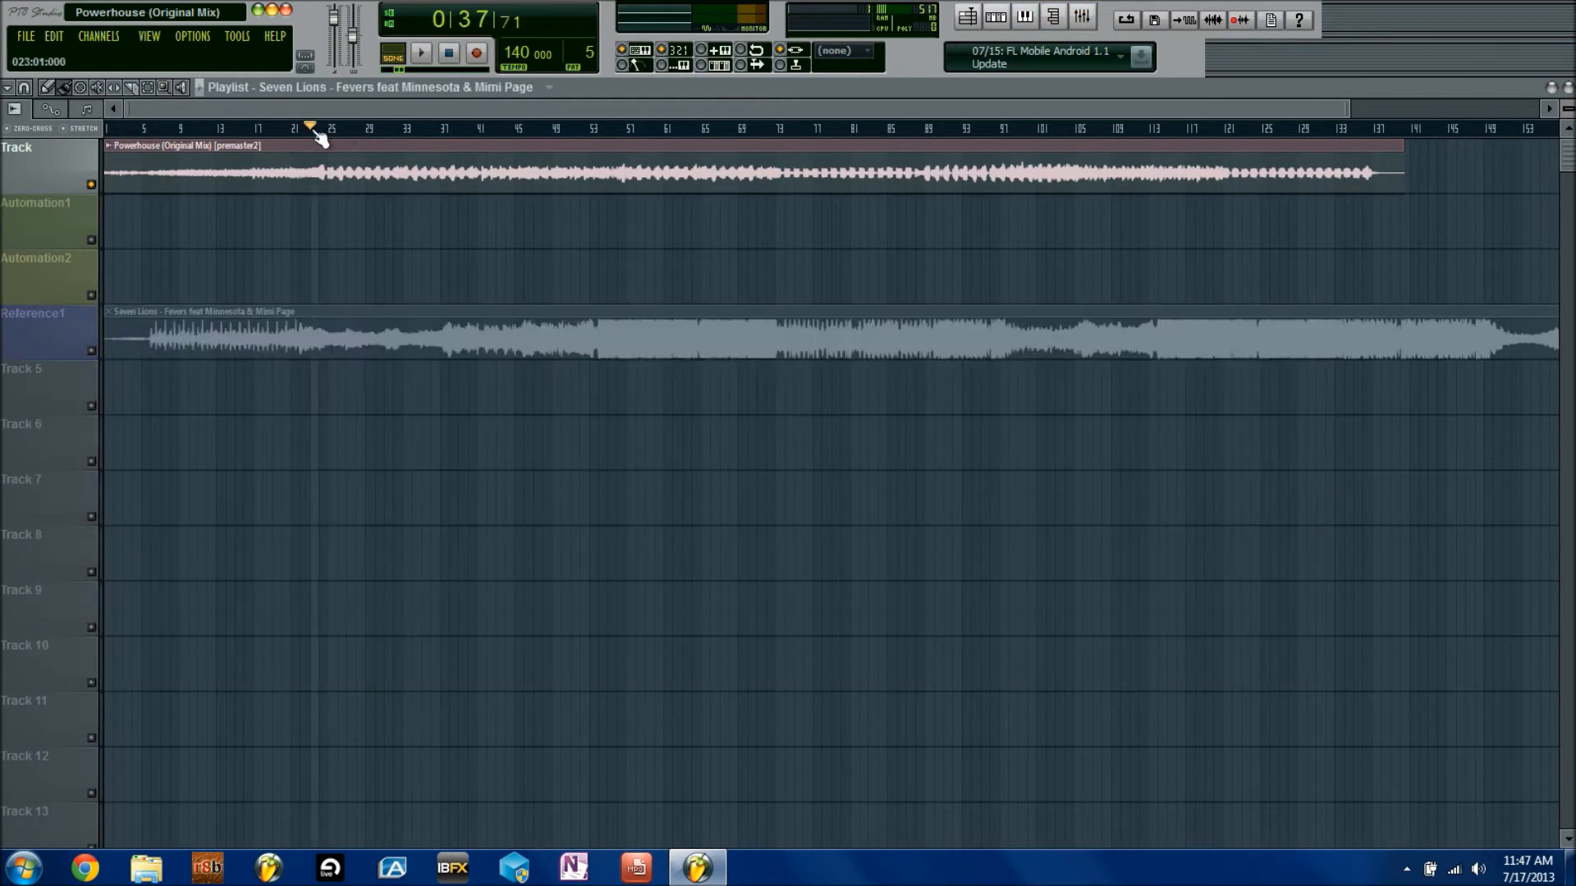
click(1083, 17)
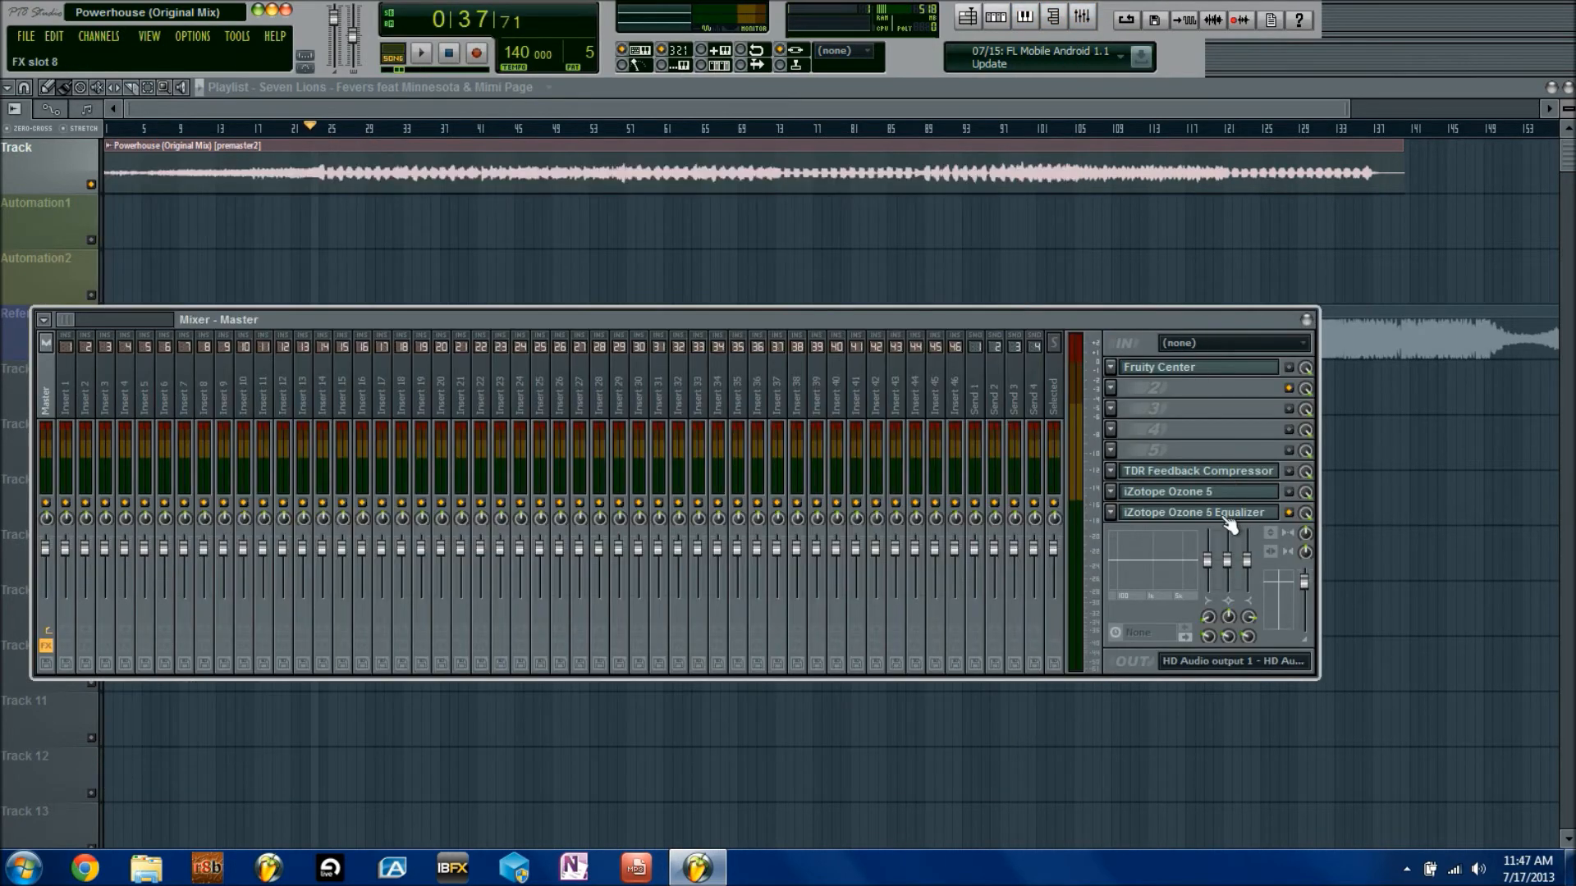
click(1231, 516)
click(421, 53)
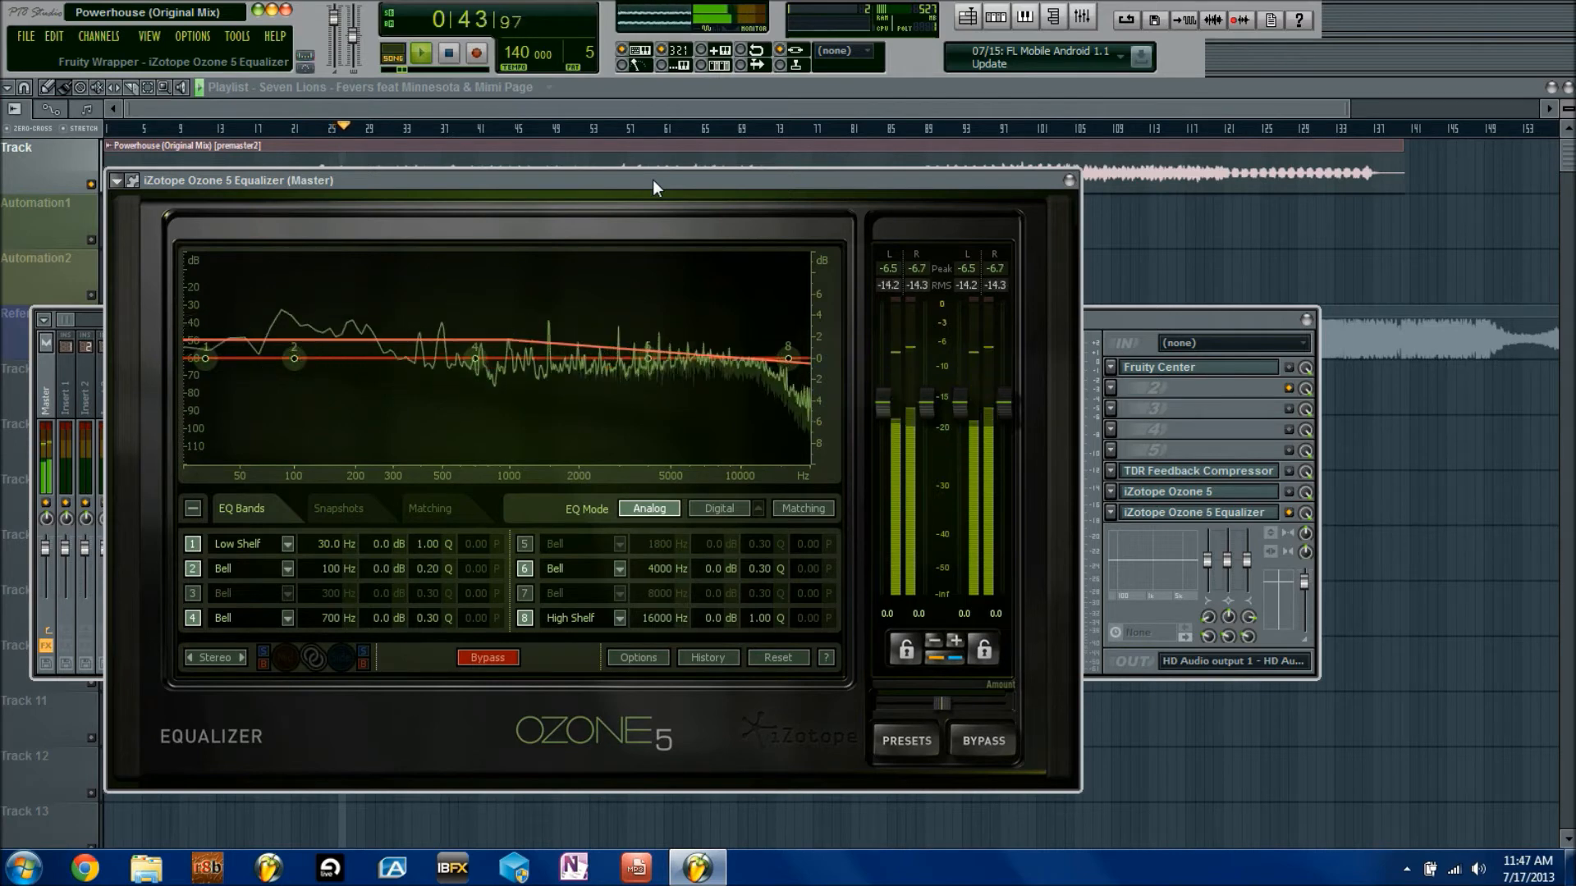
click(453, 54)
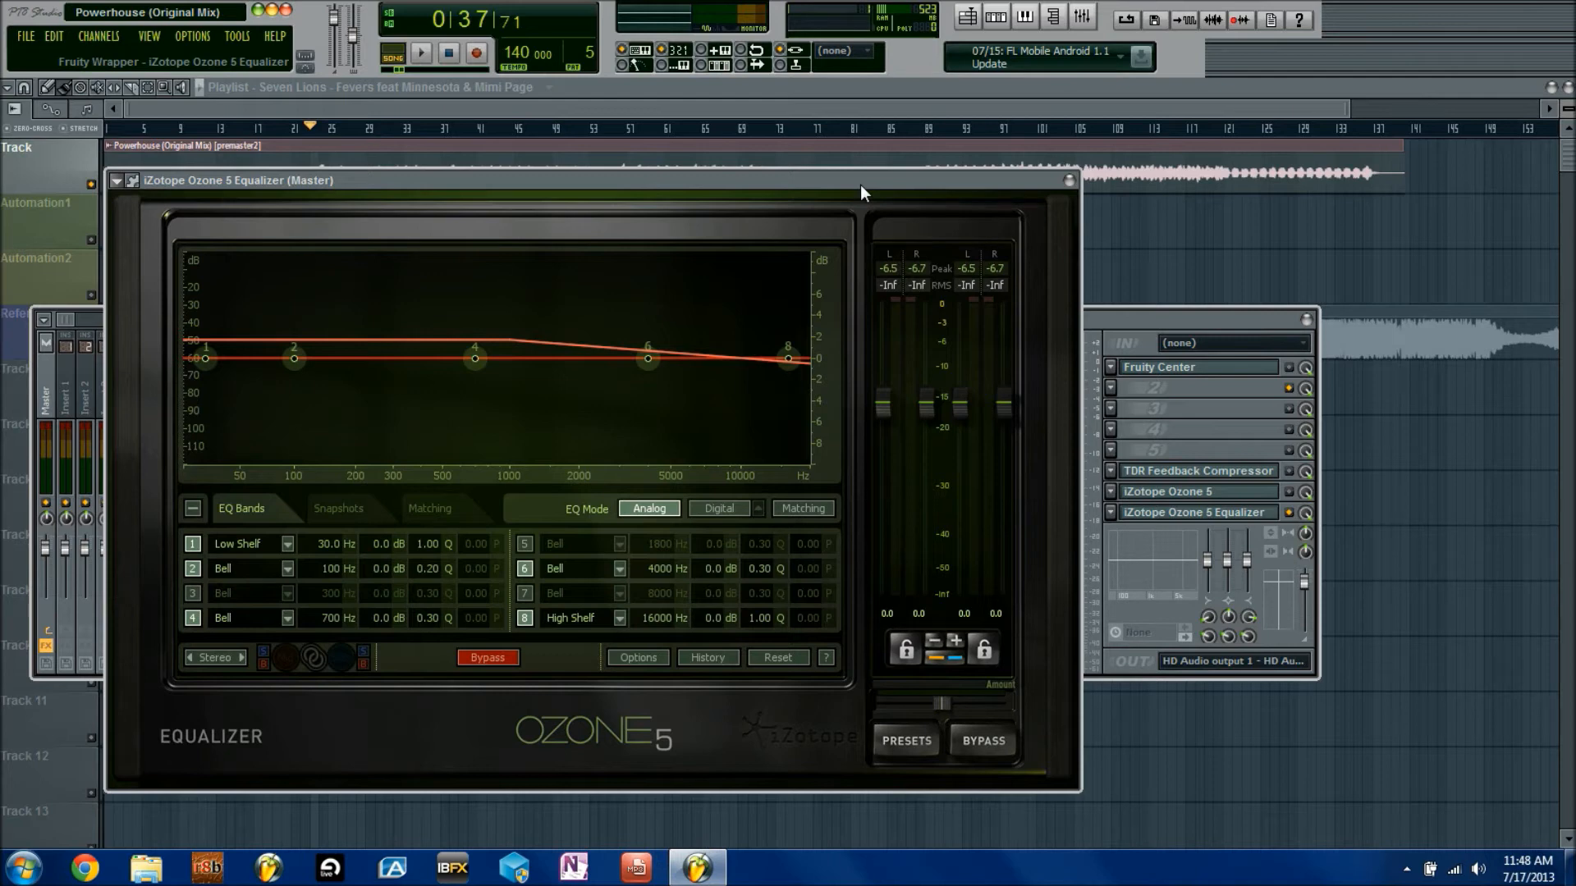
drag(860, 185, 660, 210)
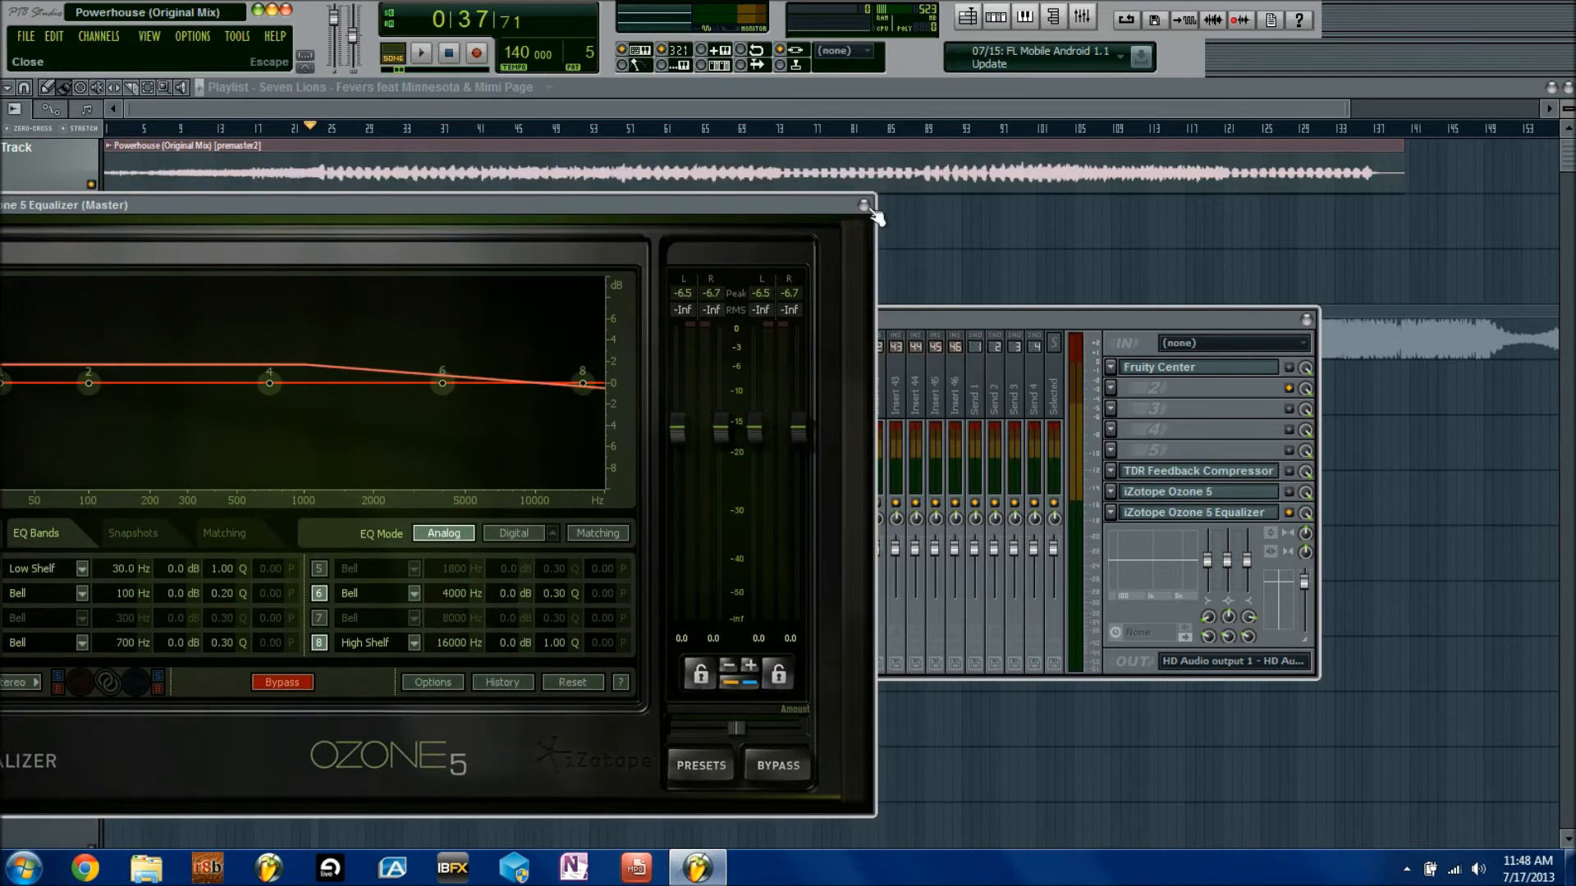
click(868, 205)
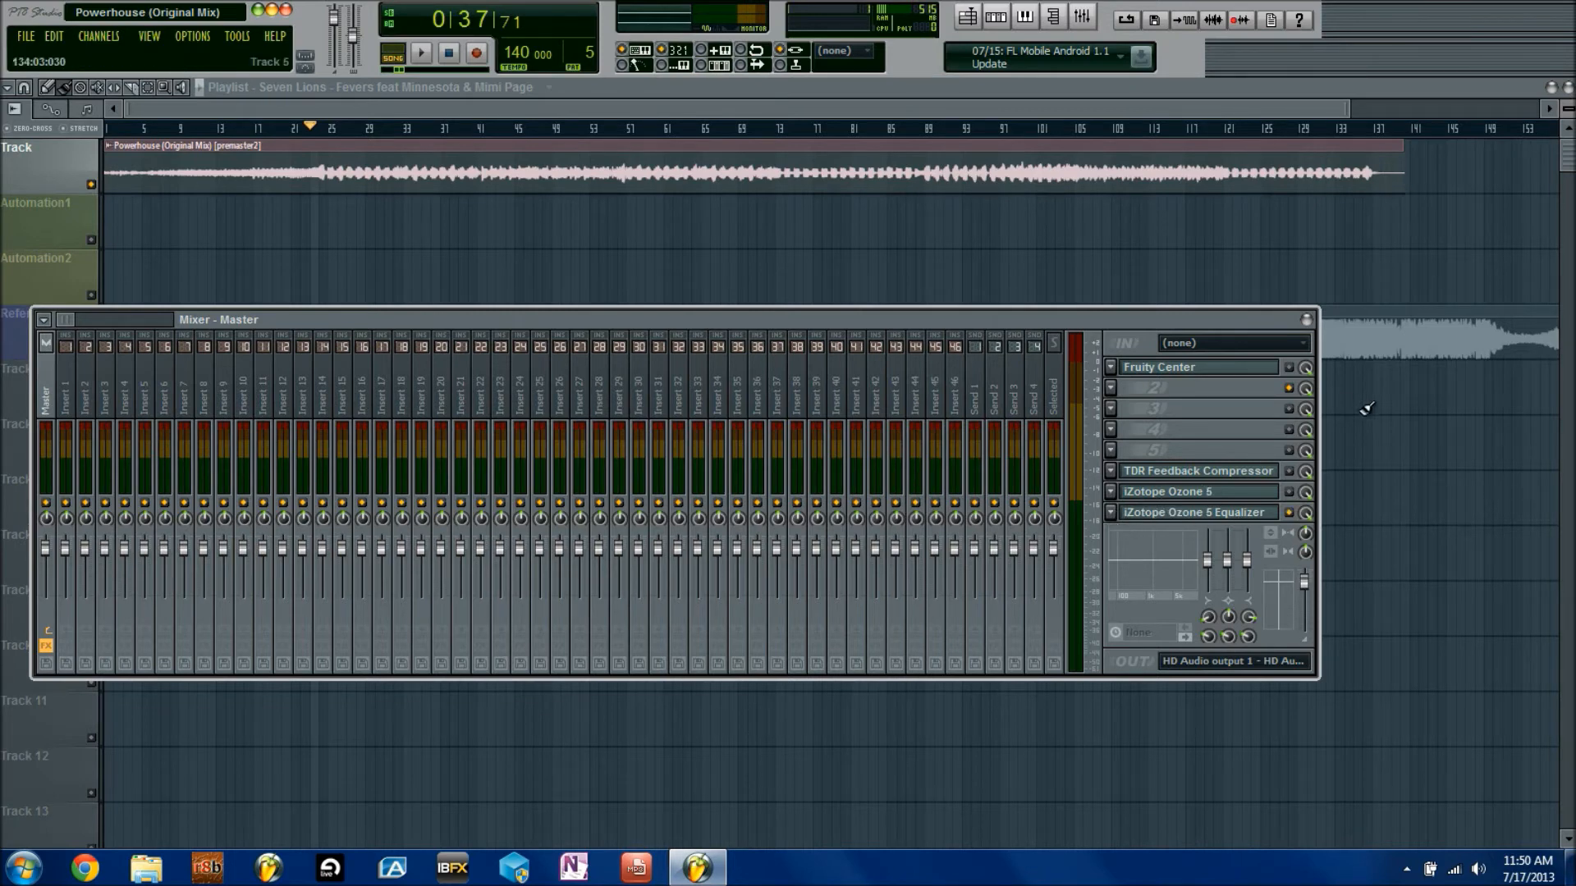
click(1290, 472)
click(1289, 492)
right_click(1291, 369)
click(1292, 369)
right_click(1292, 368)
click(1292, 369)
Step: Solo empty effect slot 3 on the Master channel and listen to the unprocessed premaster from about bar 21
click(294, 128)
click(1059, 17)
click(1059, 17)
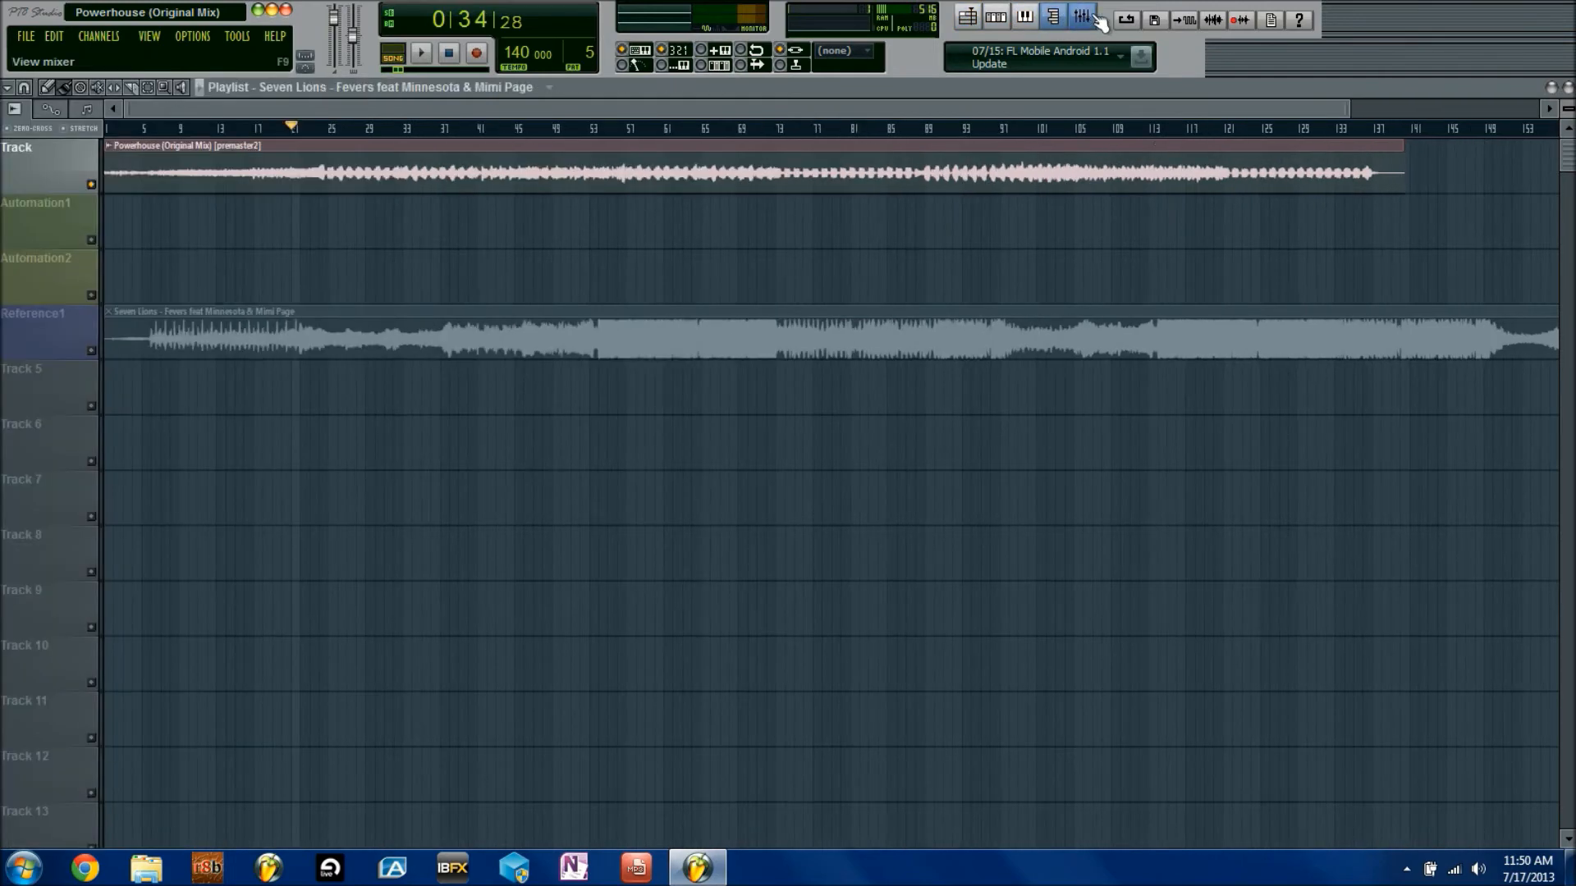
click(1087, 16)
right_click(1289, 410)
click(1311, 423)
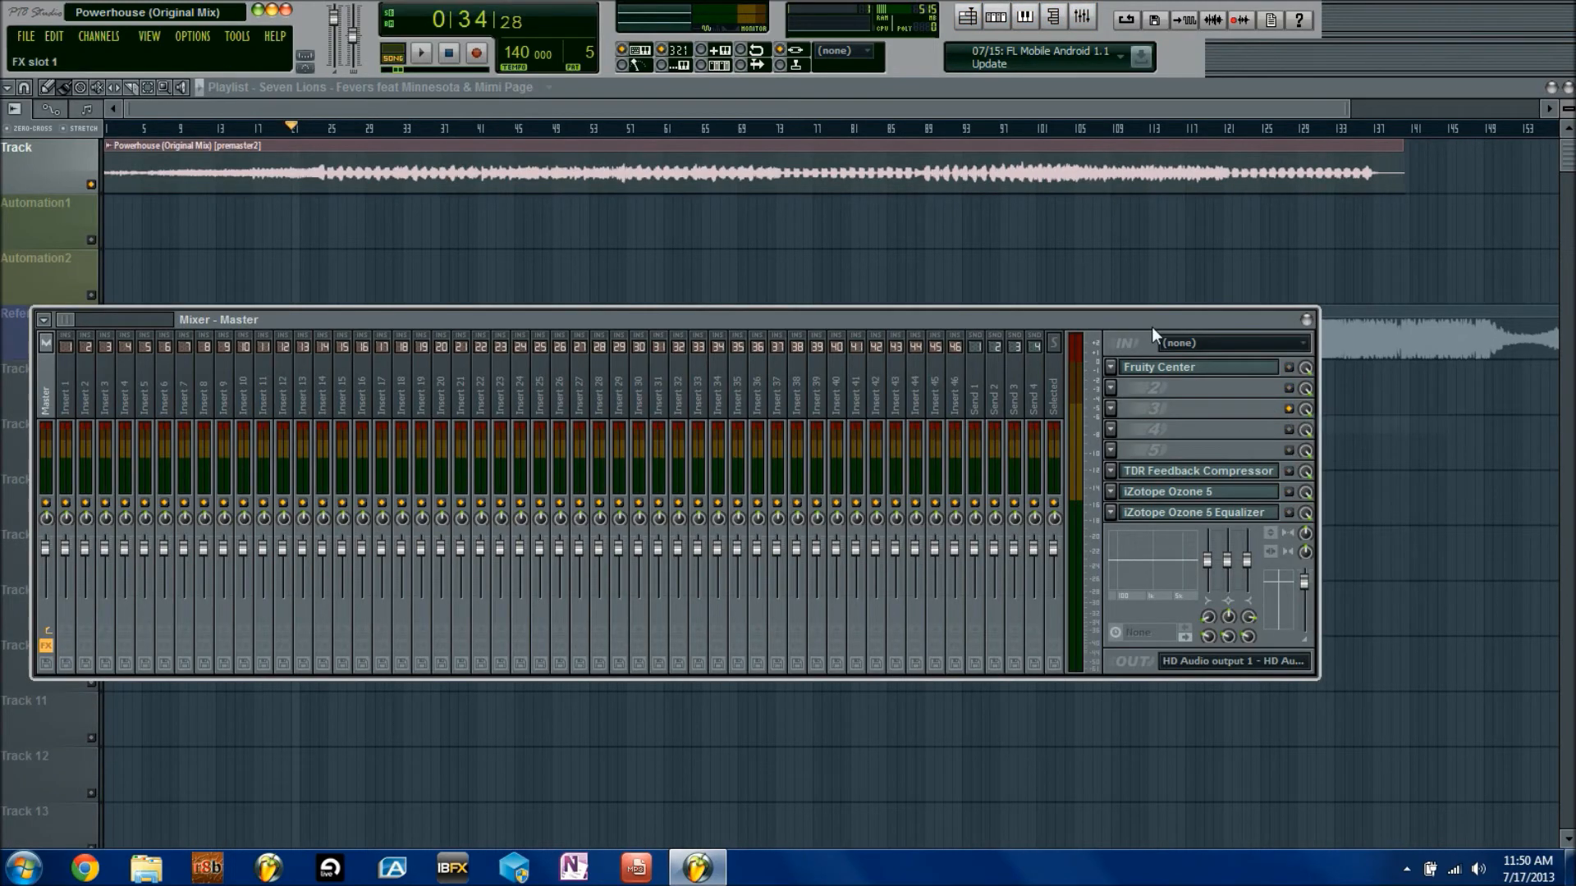
click(422, 54)
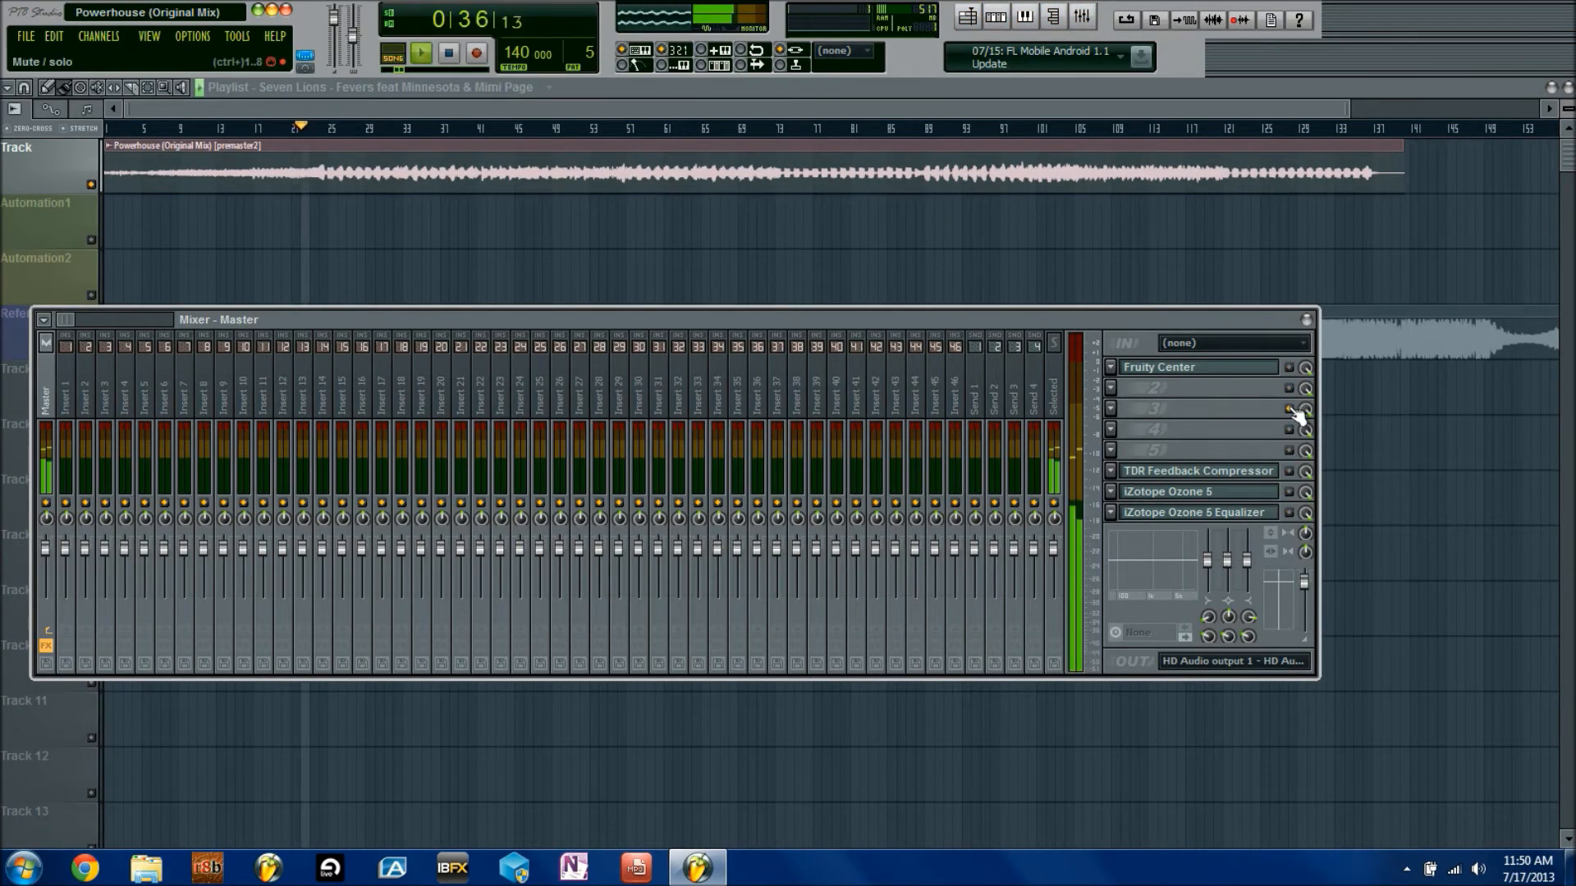
click(450, 53)
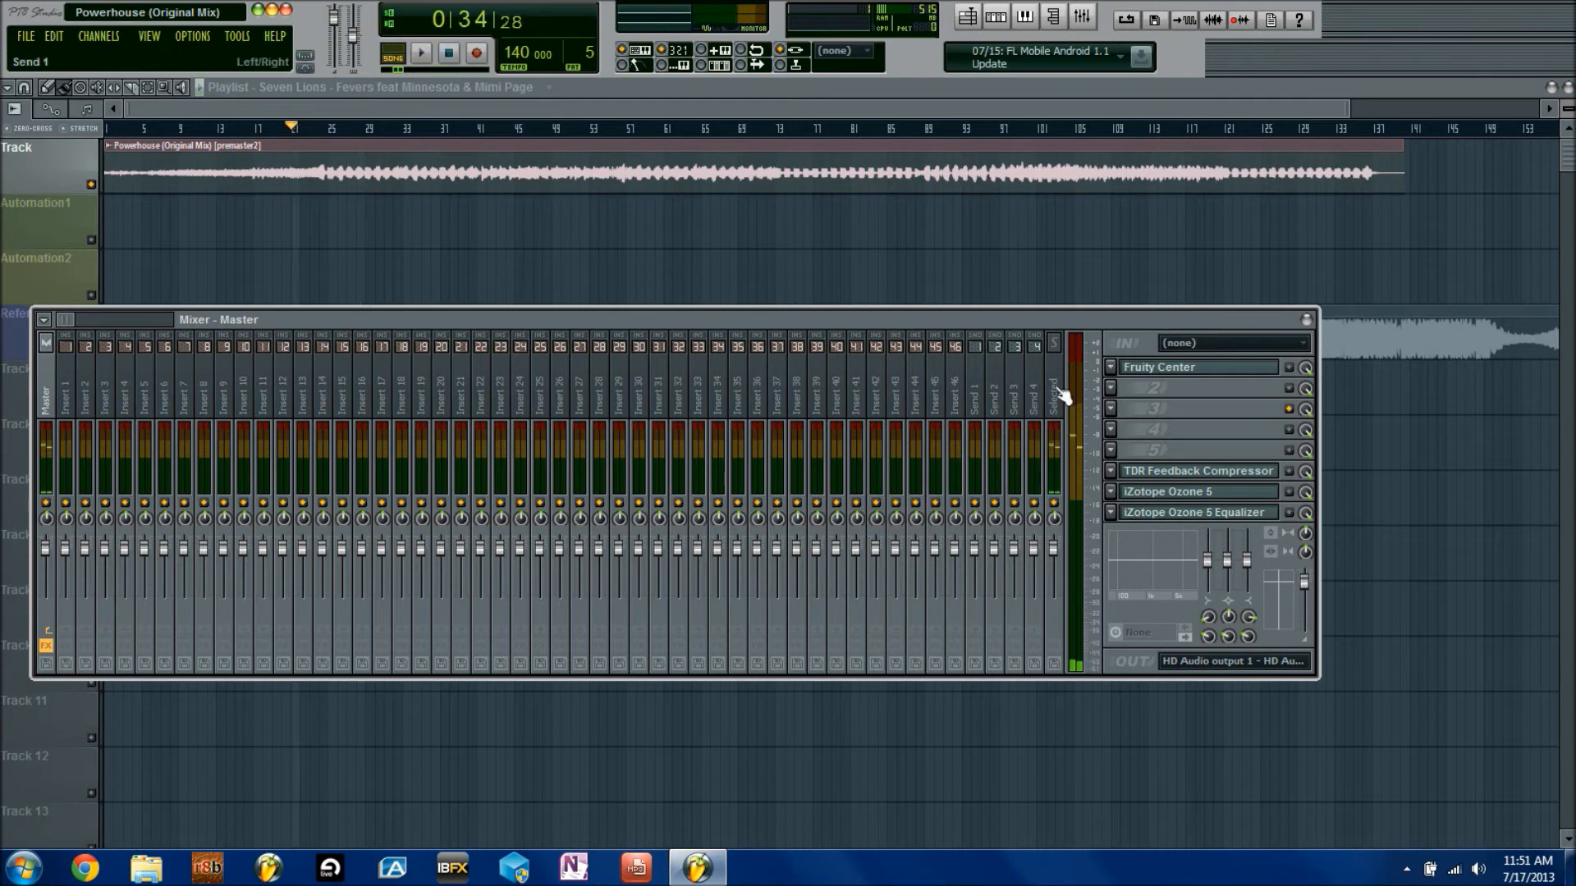
Step: Re-enable all effect slots on the Master channel and play the processed premaster from about bar 21
right_click(1290, 409)
click(1288, 409)
ctrl+click(1290, 410)
key(space)
key(space)
key(space)
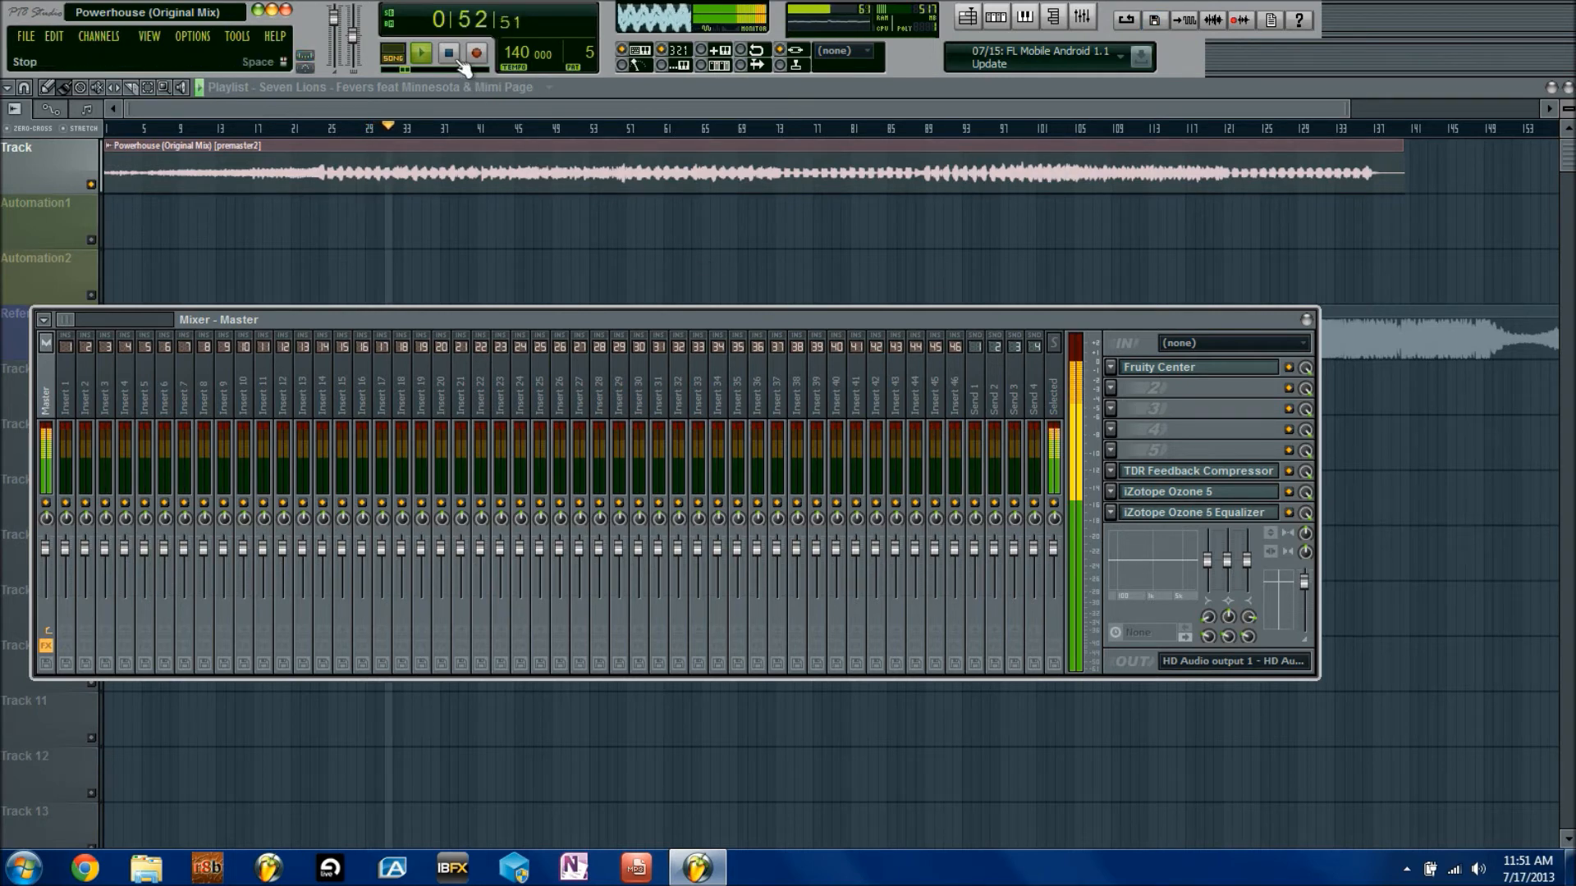
Step: Open the Maximizer module of iZotope Ozone 5 on the Master channel, stop playback and position its window fully in view
click(1251, 502)
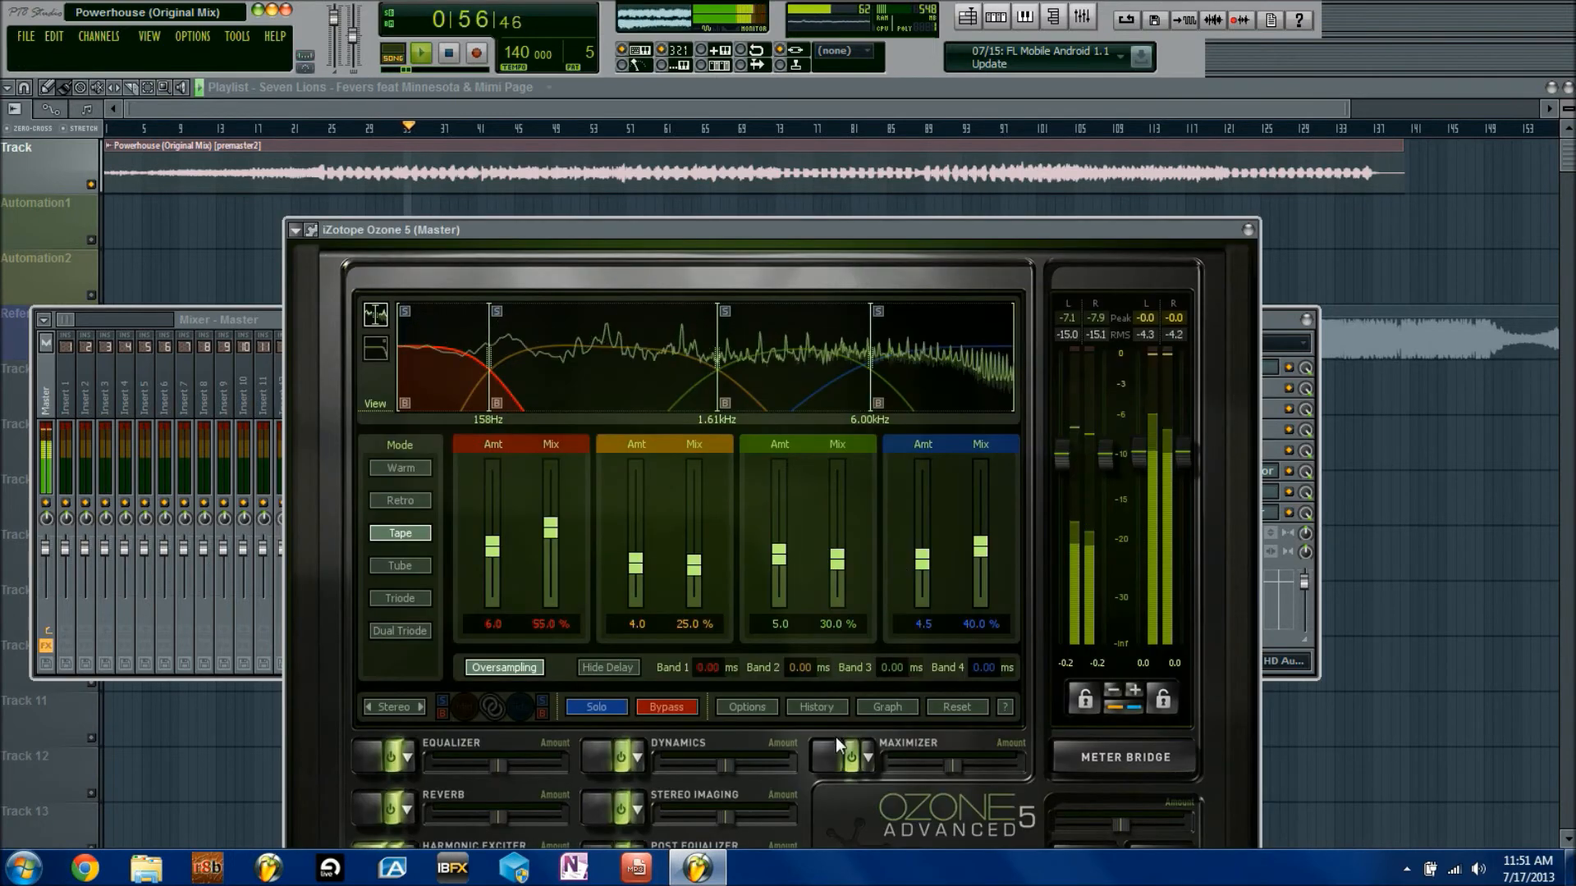
click(826, 754)
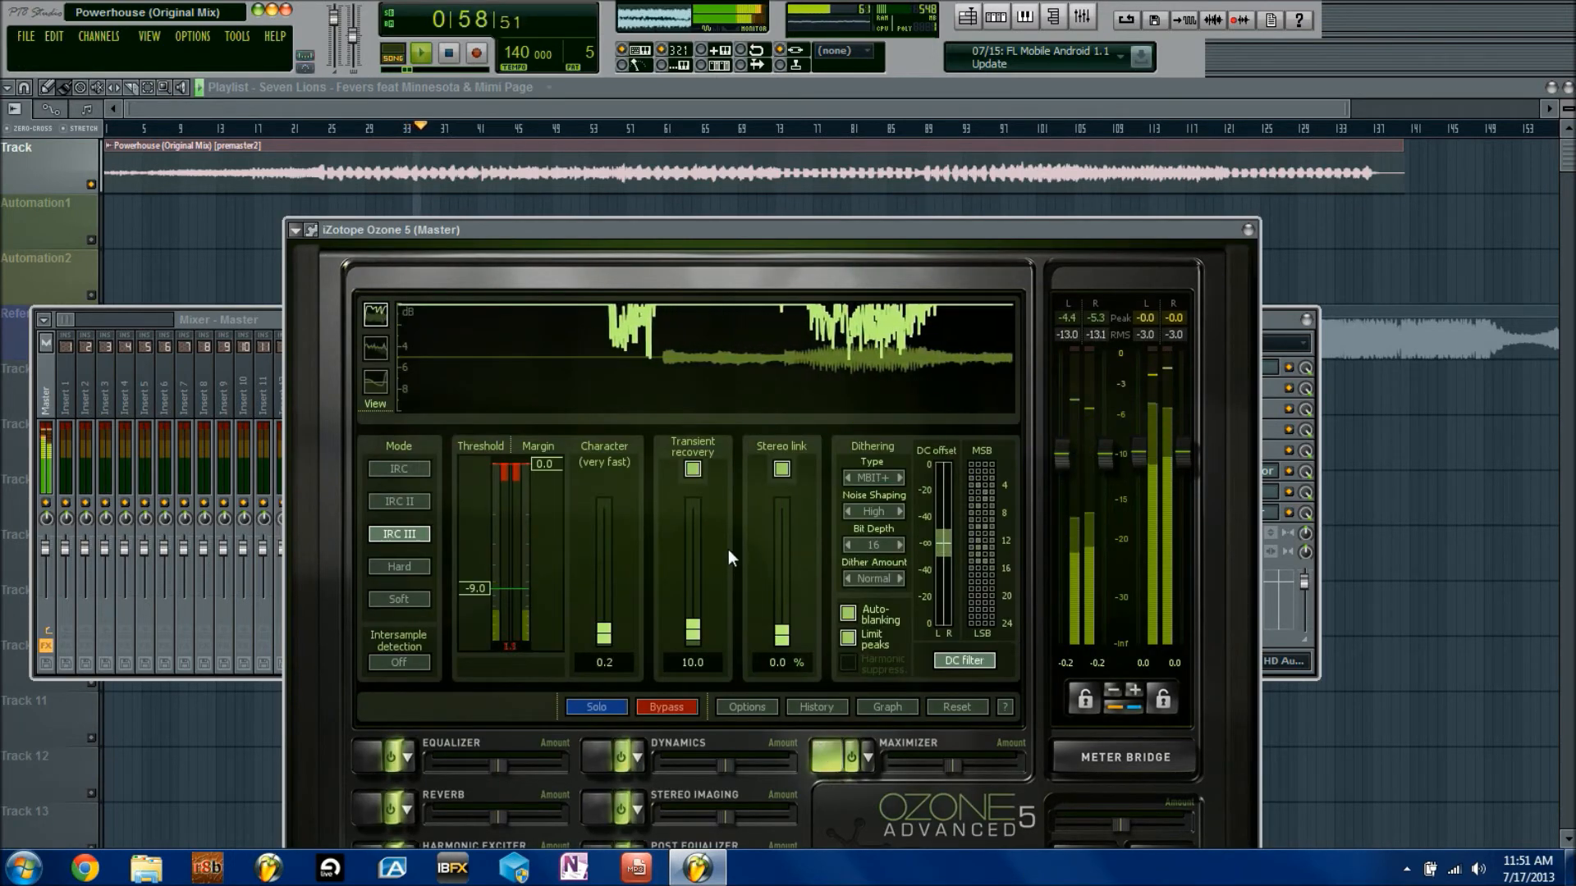
click(452, 54)
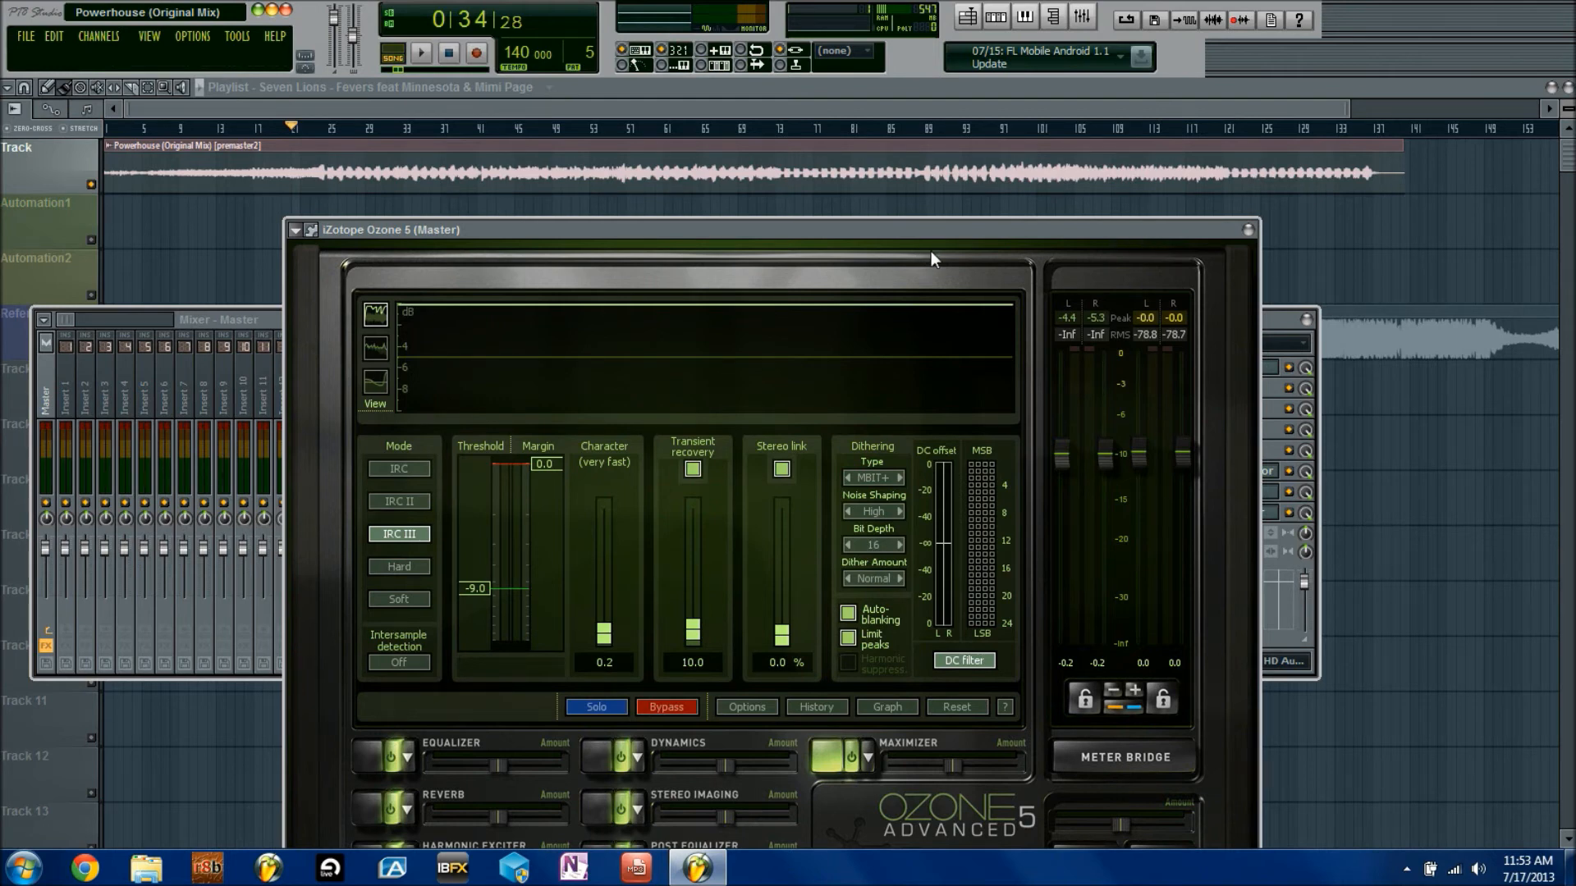
drag(865, 231, 783, 153)
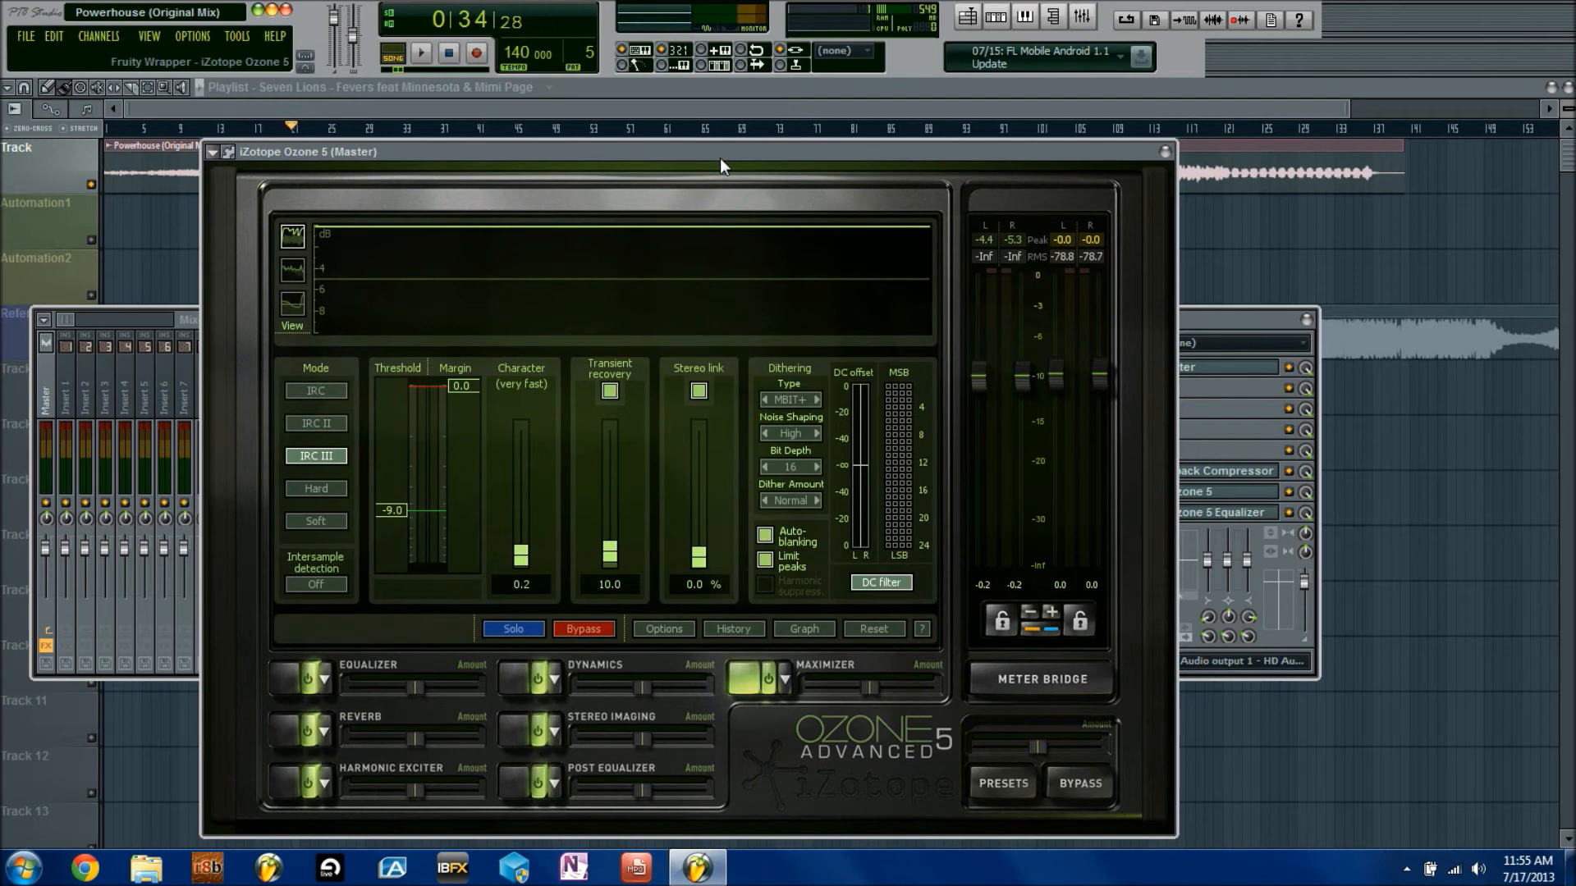
Step: Try the Maximizer's Intersample detection on and off, and shift the Character before resetting it to 0.2
click(316, 584)
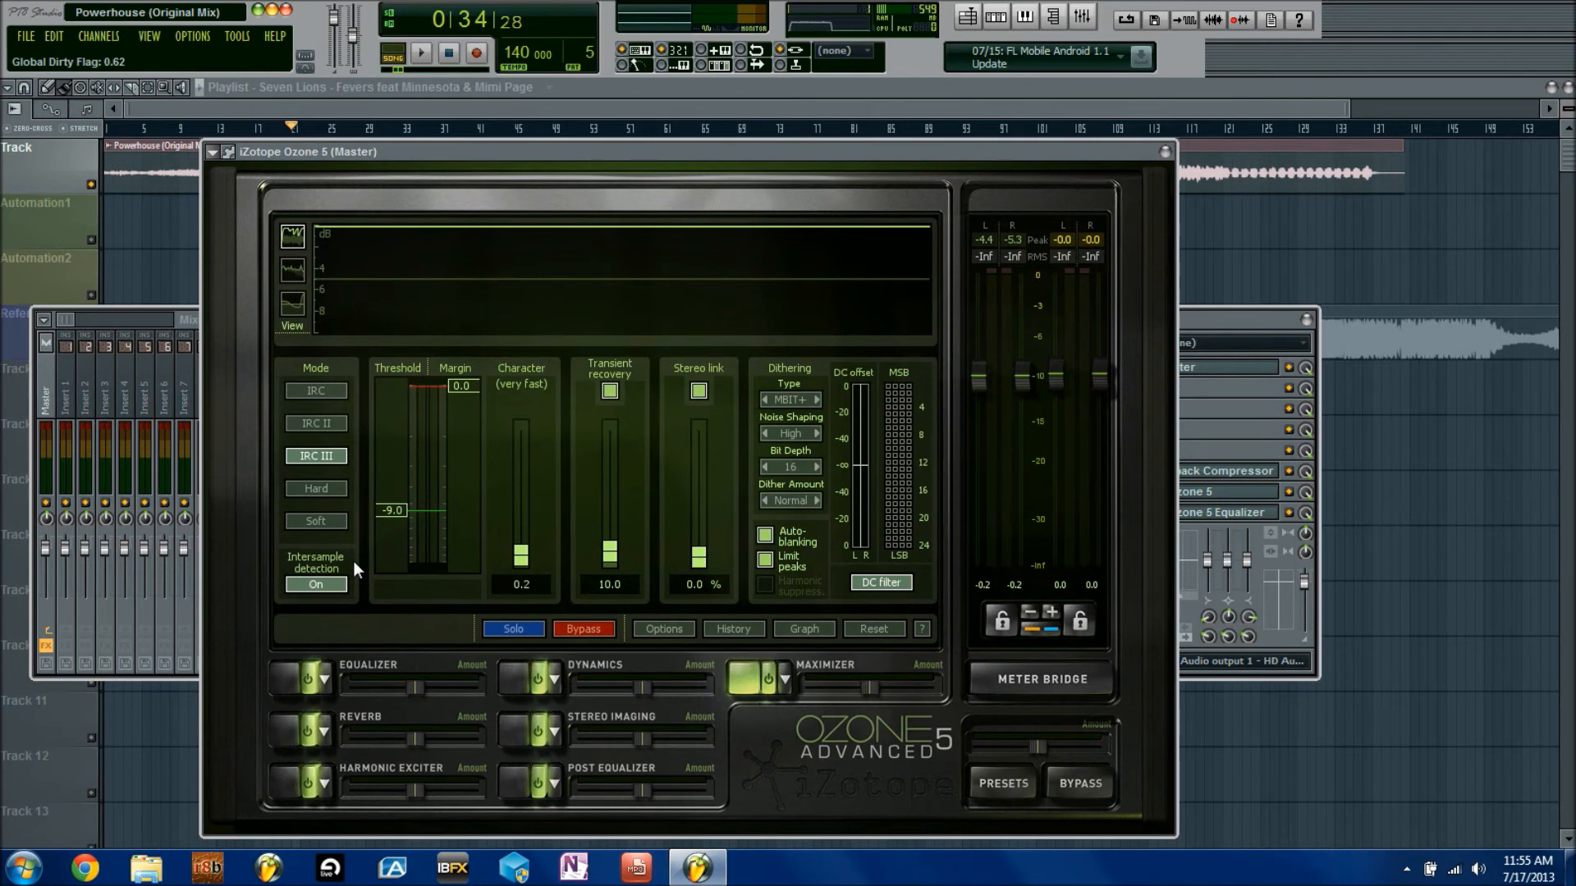
click(316, 585)
mouse_move(520, 558)
mouse_down()
mouse_move(504, 446)
mouse_move(531, 478)
mouse_move(519, 505)
mouse_move(520, 460)
mouse_move(517, 574)
mouse_up()
text(0.2)
key(Return)
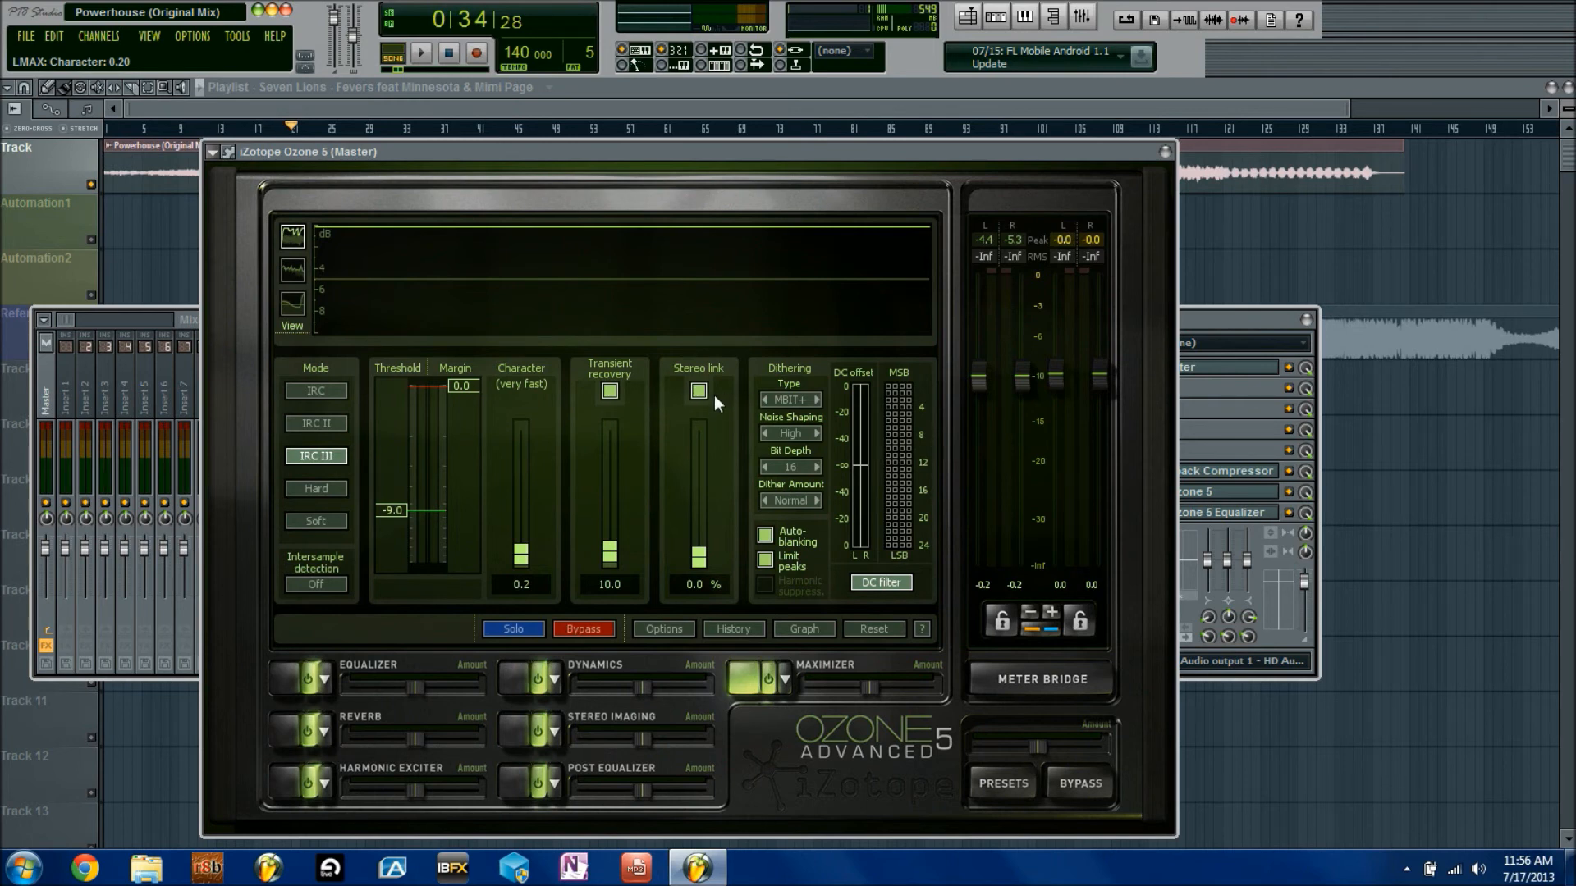
Step: Try the Maximizer's Stereo Link at 100% and back at 0%, and test the Margin handle before closing Ozone 5
drag(698, 559, 700, 417)
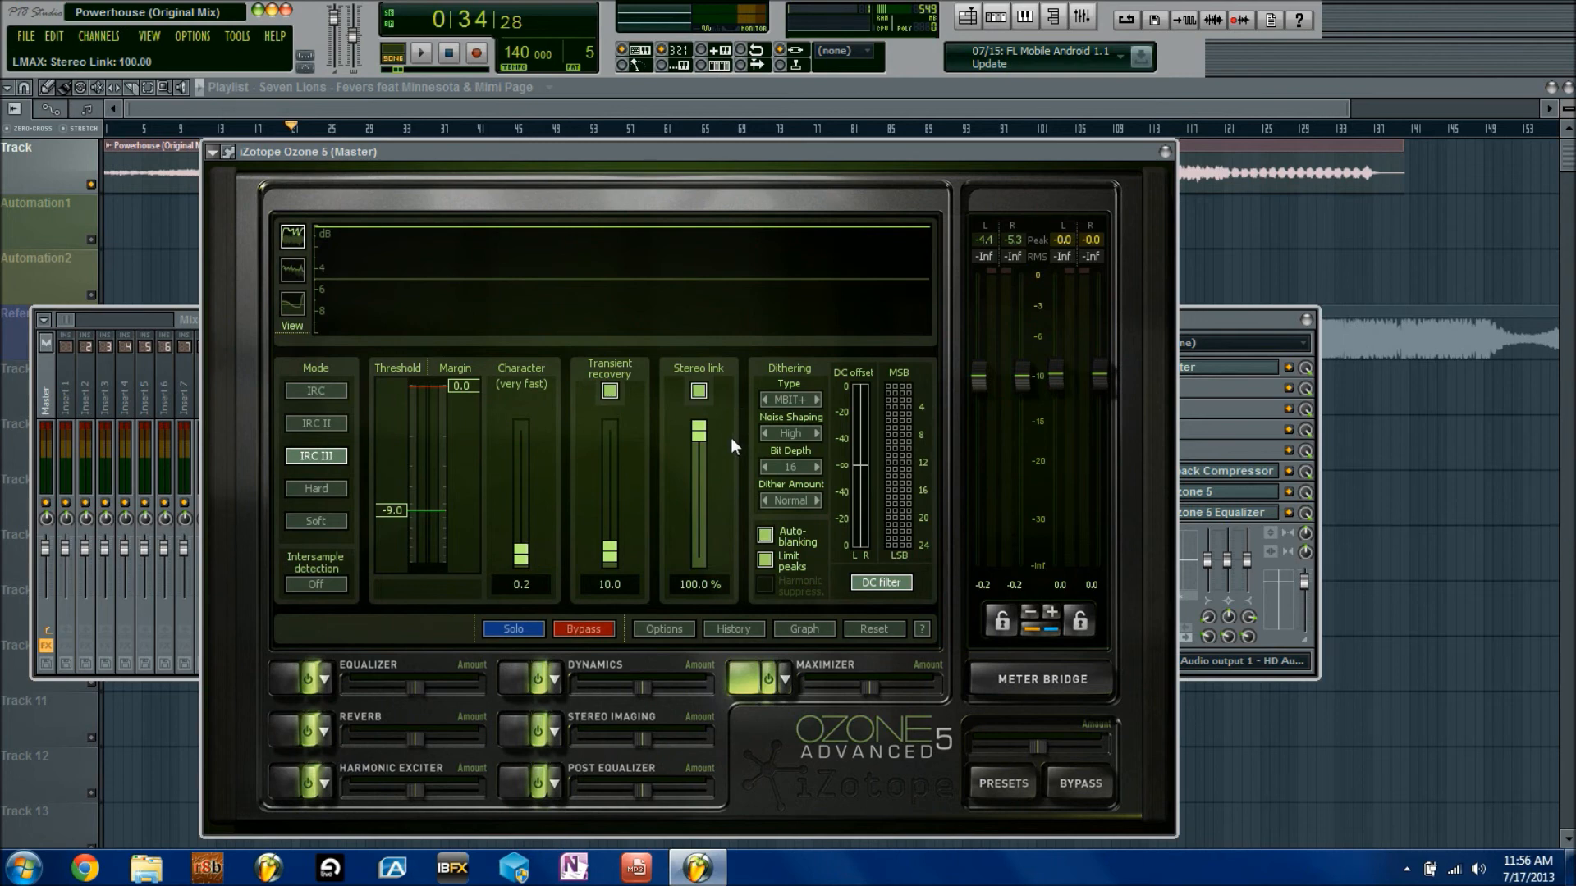
drag(706, 428, 726, 596)
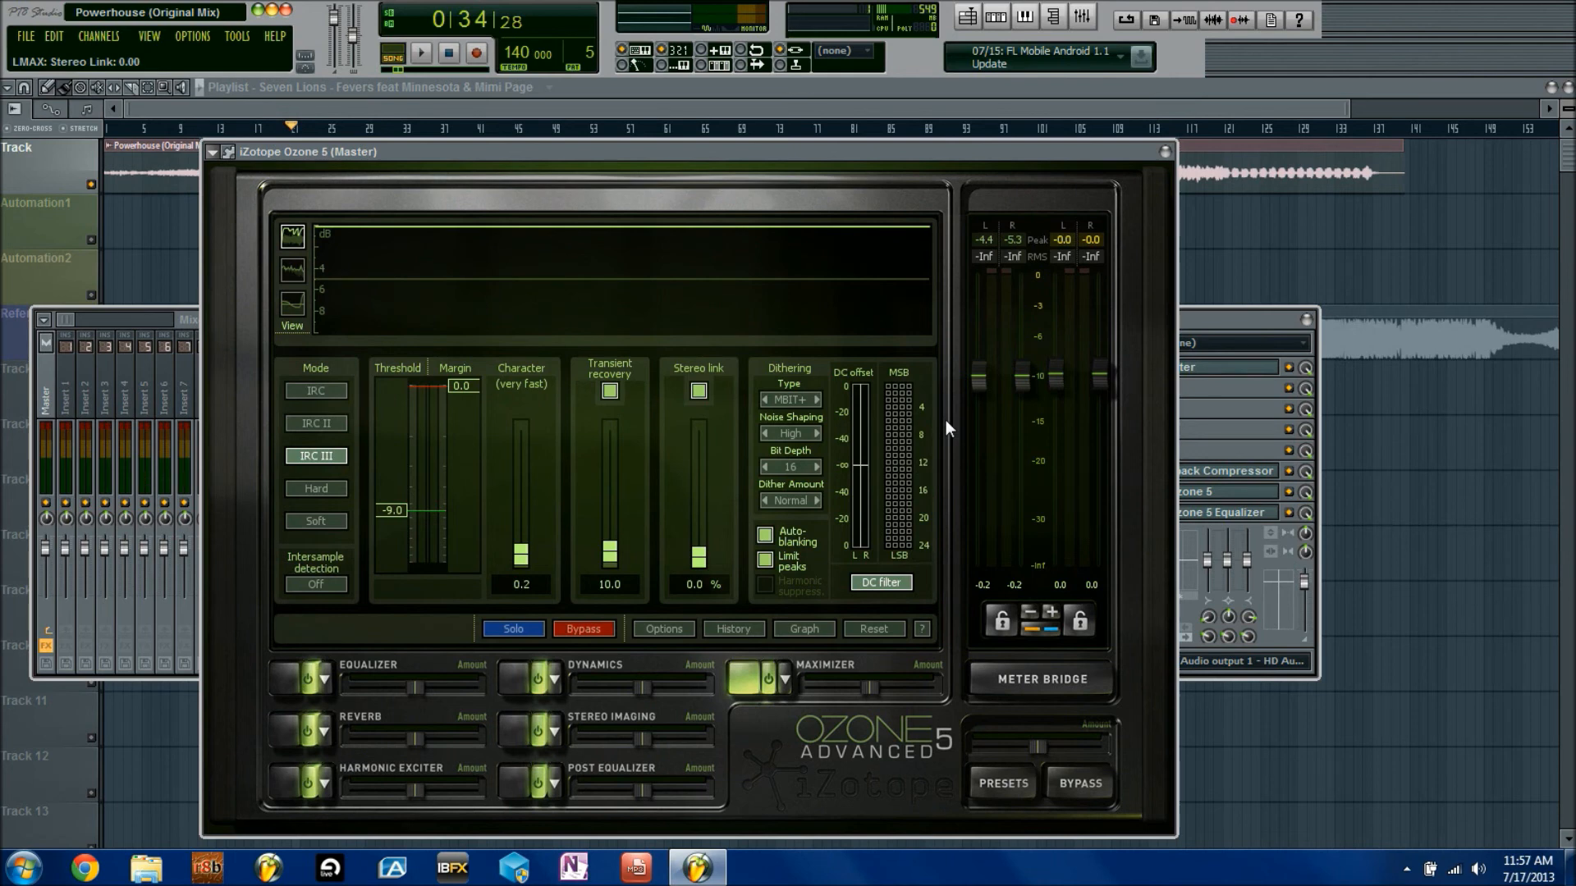
mouse_move(463, 386)
mouse_down()
mouse_move(460, 416)
mouse_move(470, 387)
mouse_up()
drag(468, 384, 468, 393)
click(1165, 153)
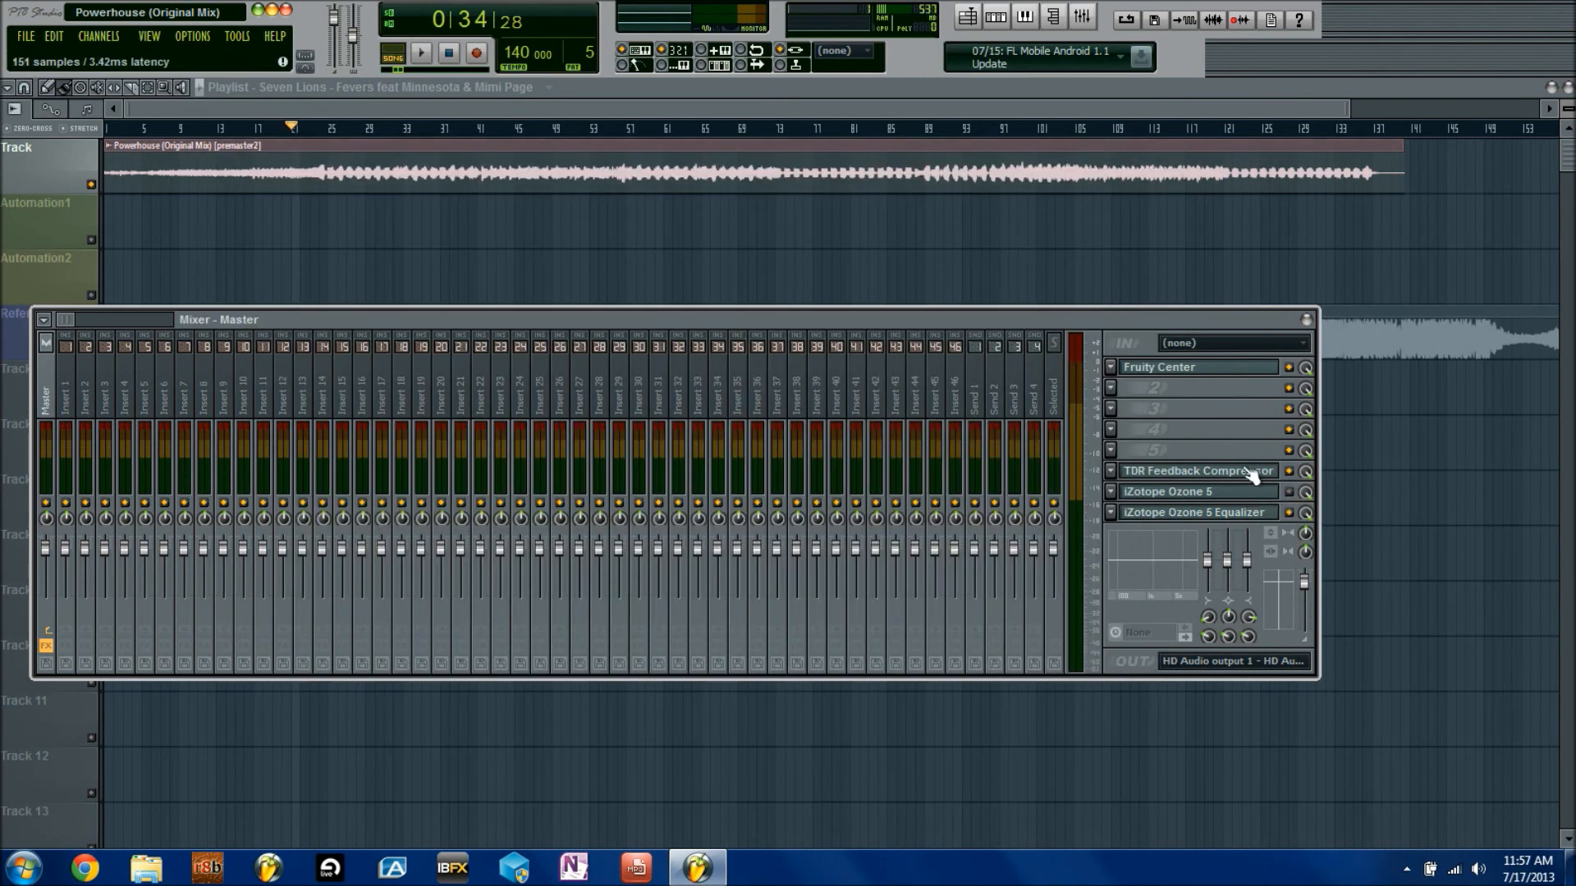
Step: Move TDR Feedback Compressor and iZotope Ozone 5 up one slot on the Master channel and load Fruity Limiter into slot 7
scroll(1246, 472, up, 1)
scroll(1258, 490, up, 1)
click(1112, 491)
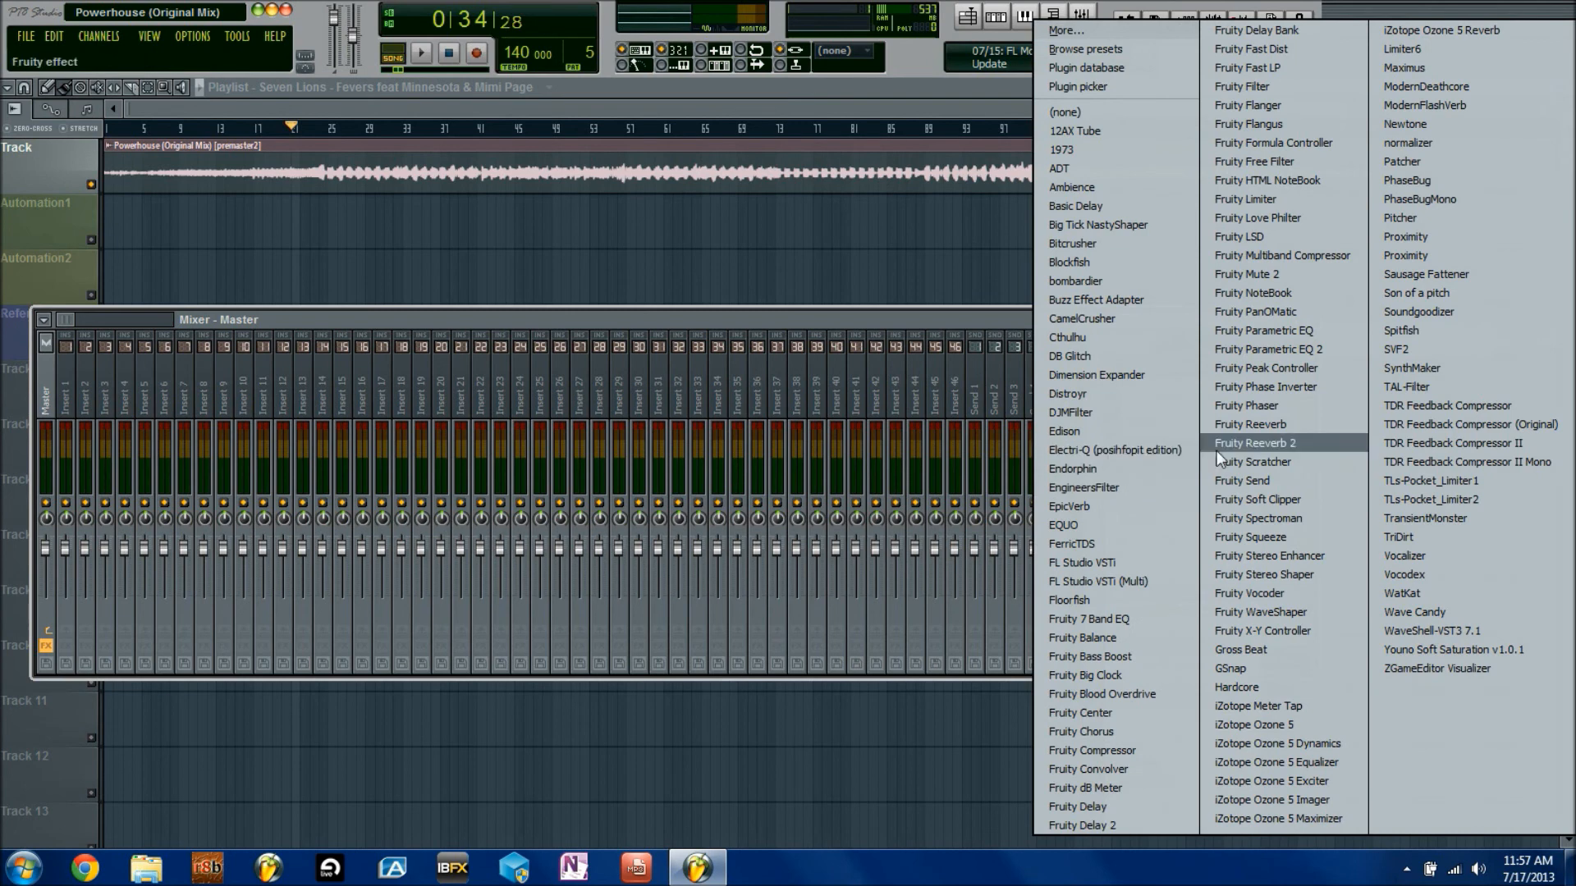
click(1319, 200)
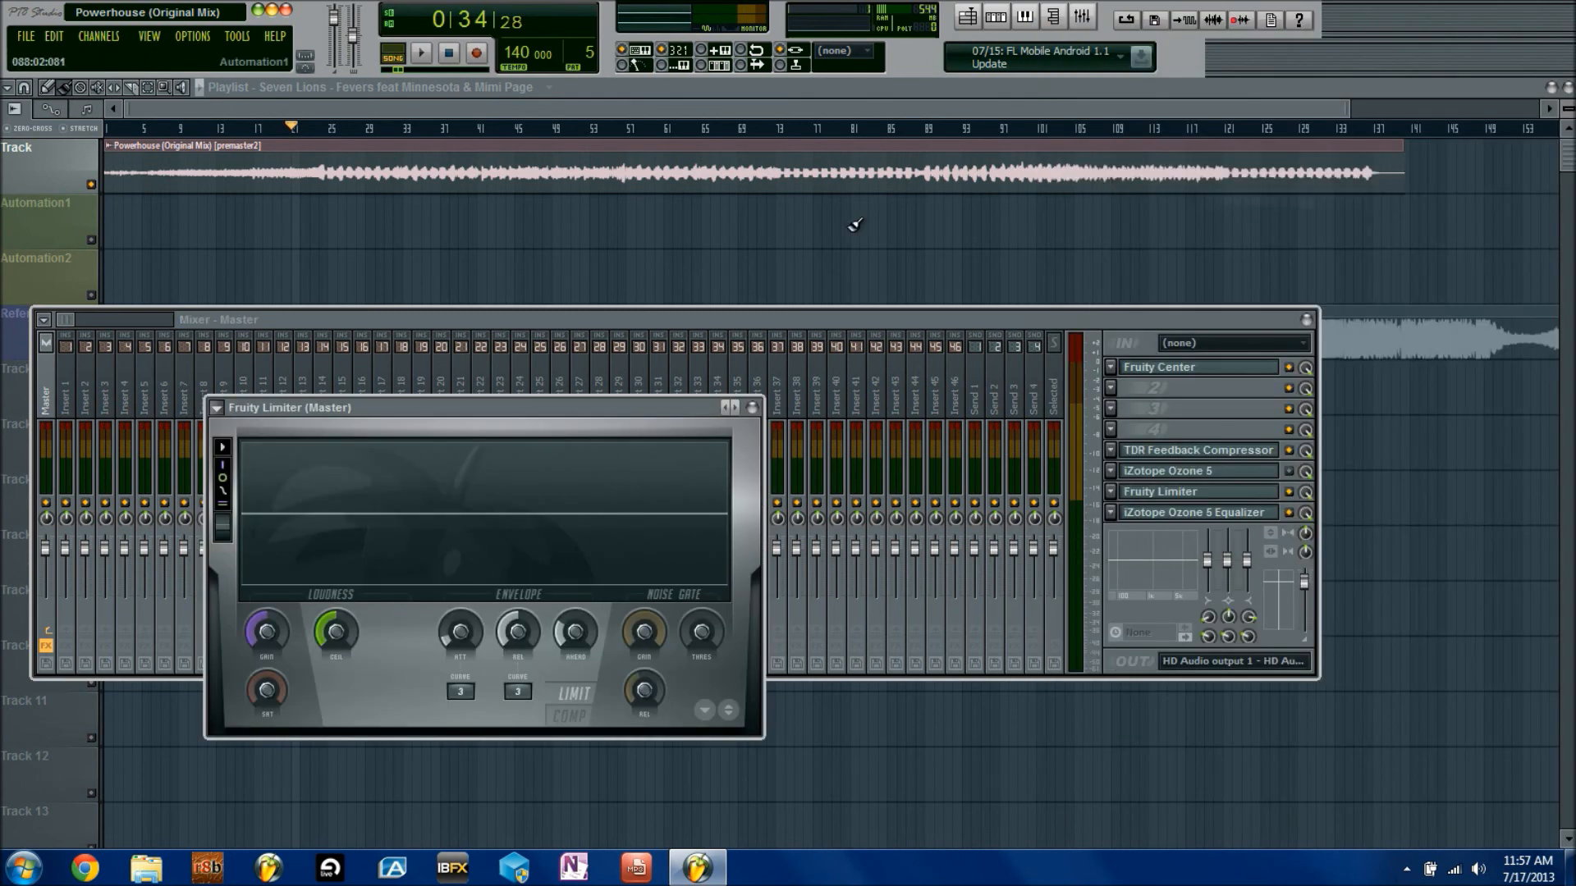
Step: Raise the Fruity Limiter's gain to about 8.7 dB and play the premaster from about bar 21
drag(336, 628, 337, 628)
right_click(337, 629)
click(366, 632)
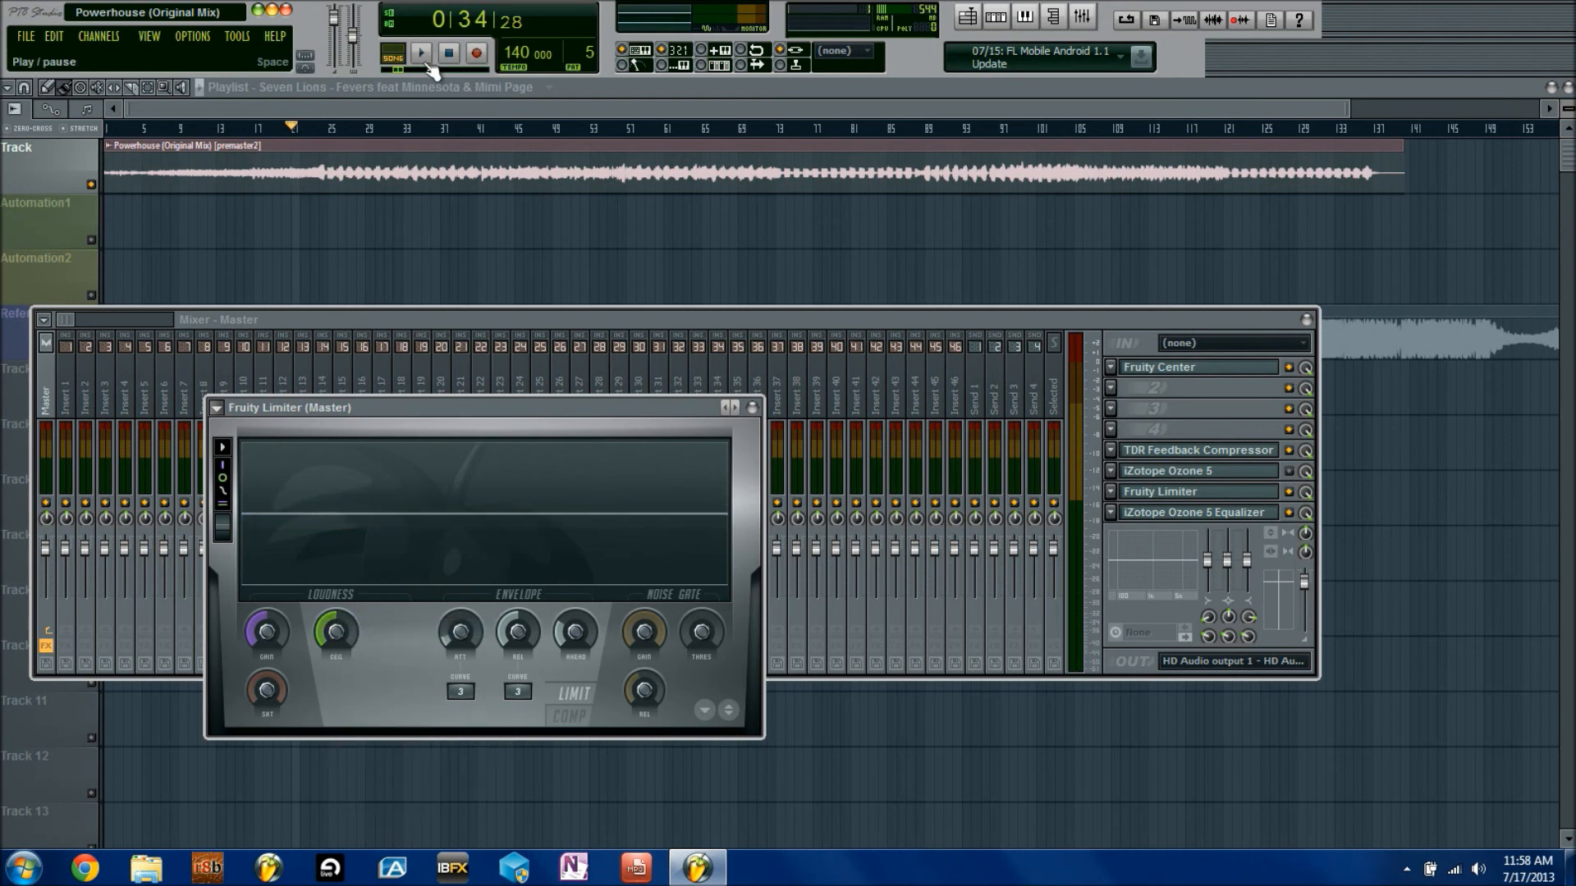
drag(267, 631, 266, 594)
key(space)
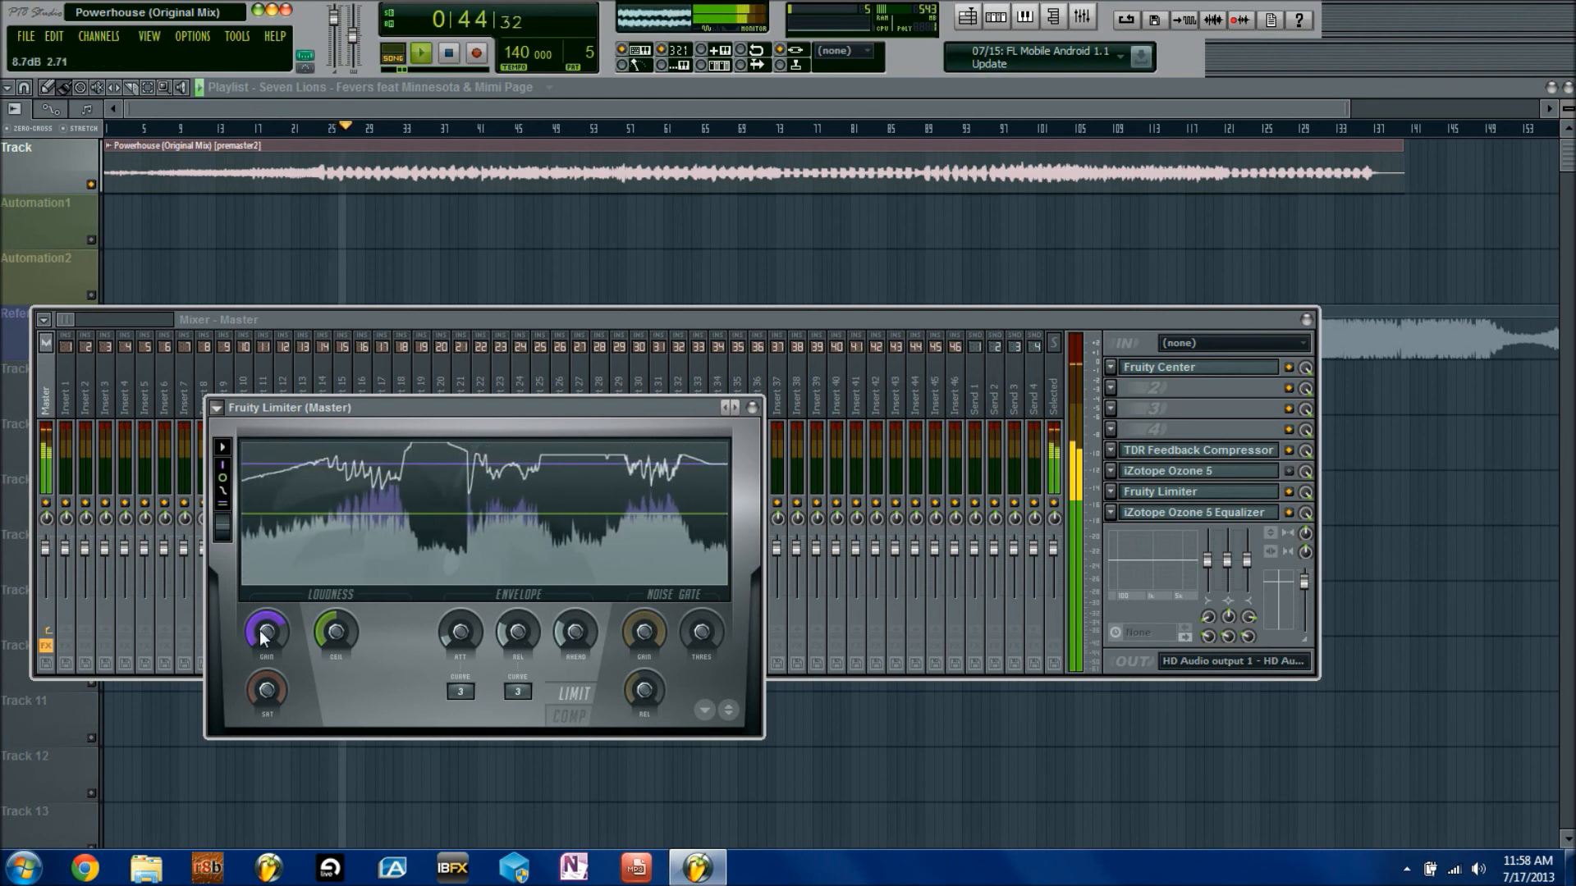
Step: Check the limited premaster's peak and RMS levels on the Ozone 5 Equalizer meters during playback
click(1231, 512)
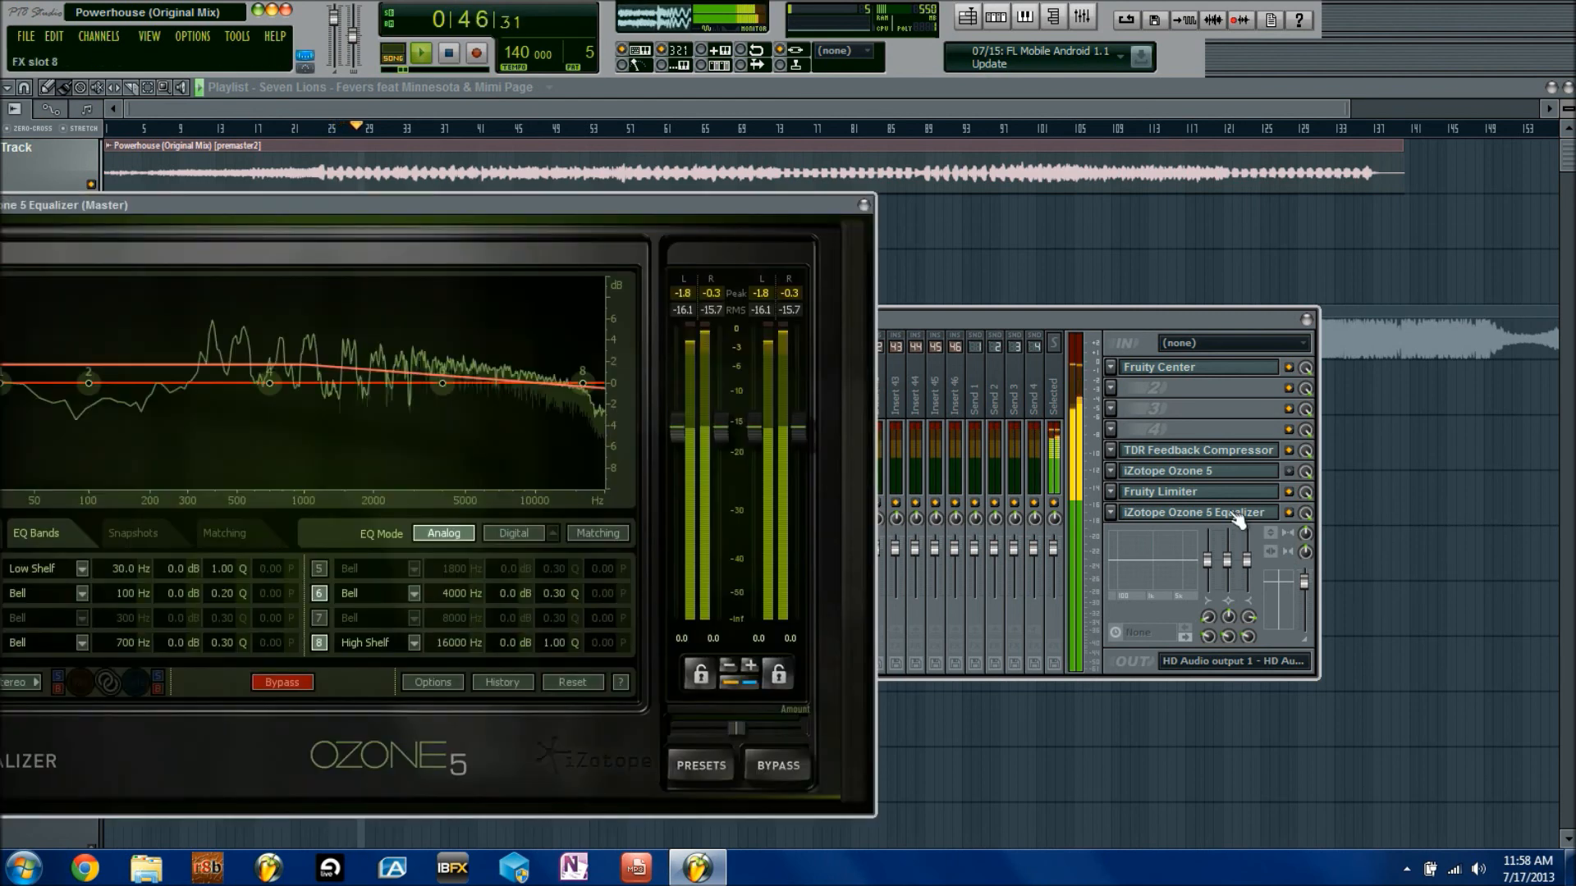
click(858, 205)
click(332, 693)
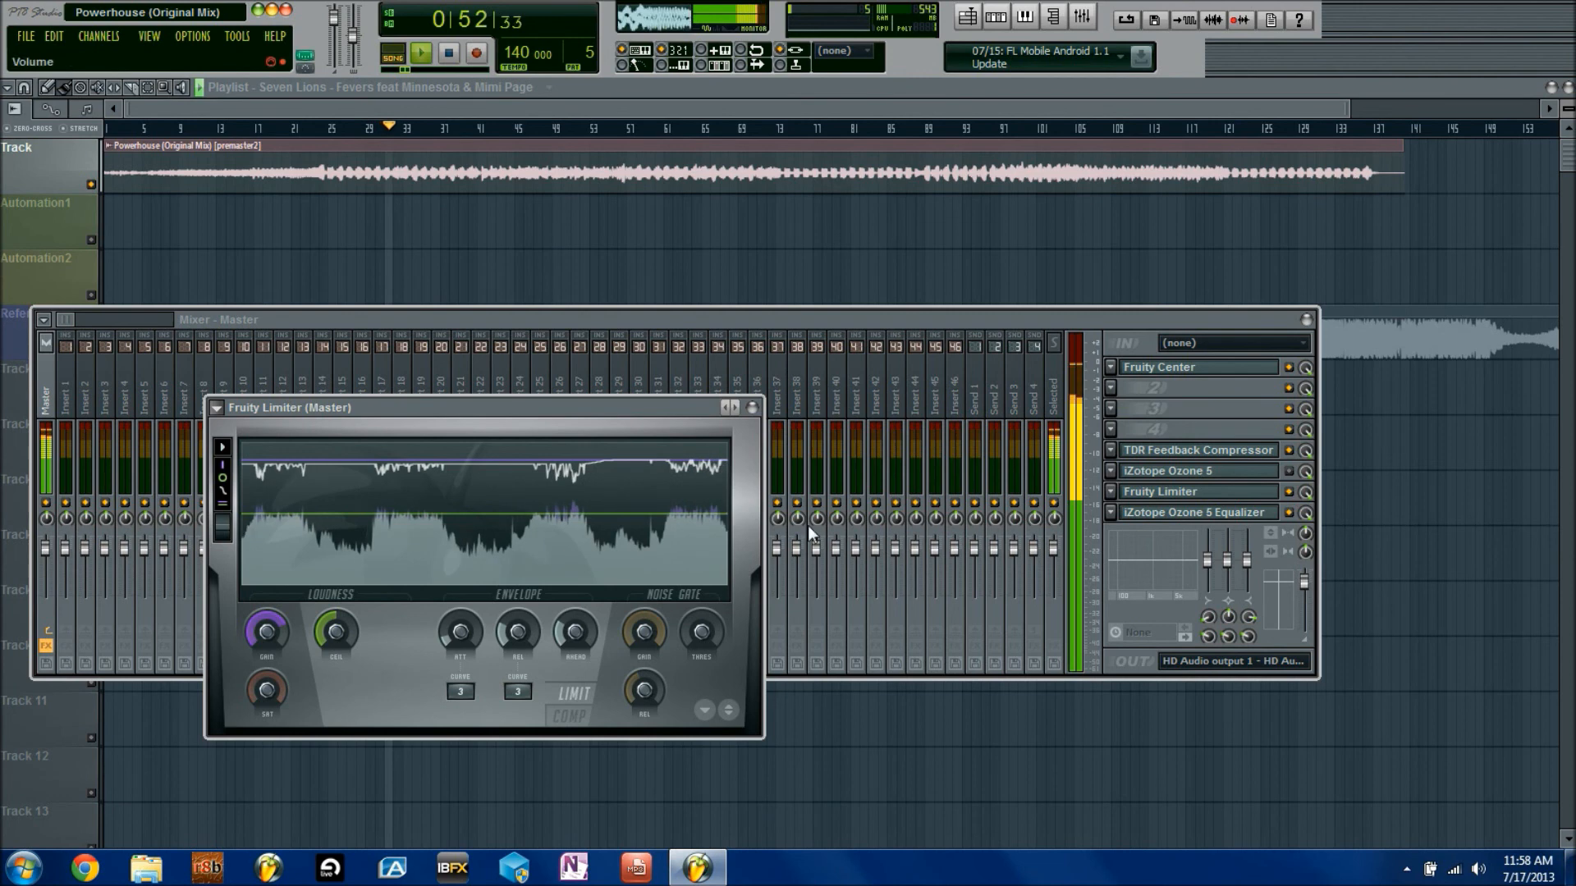
click(1179, 513)
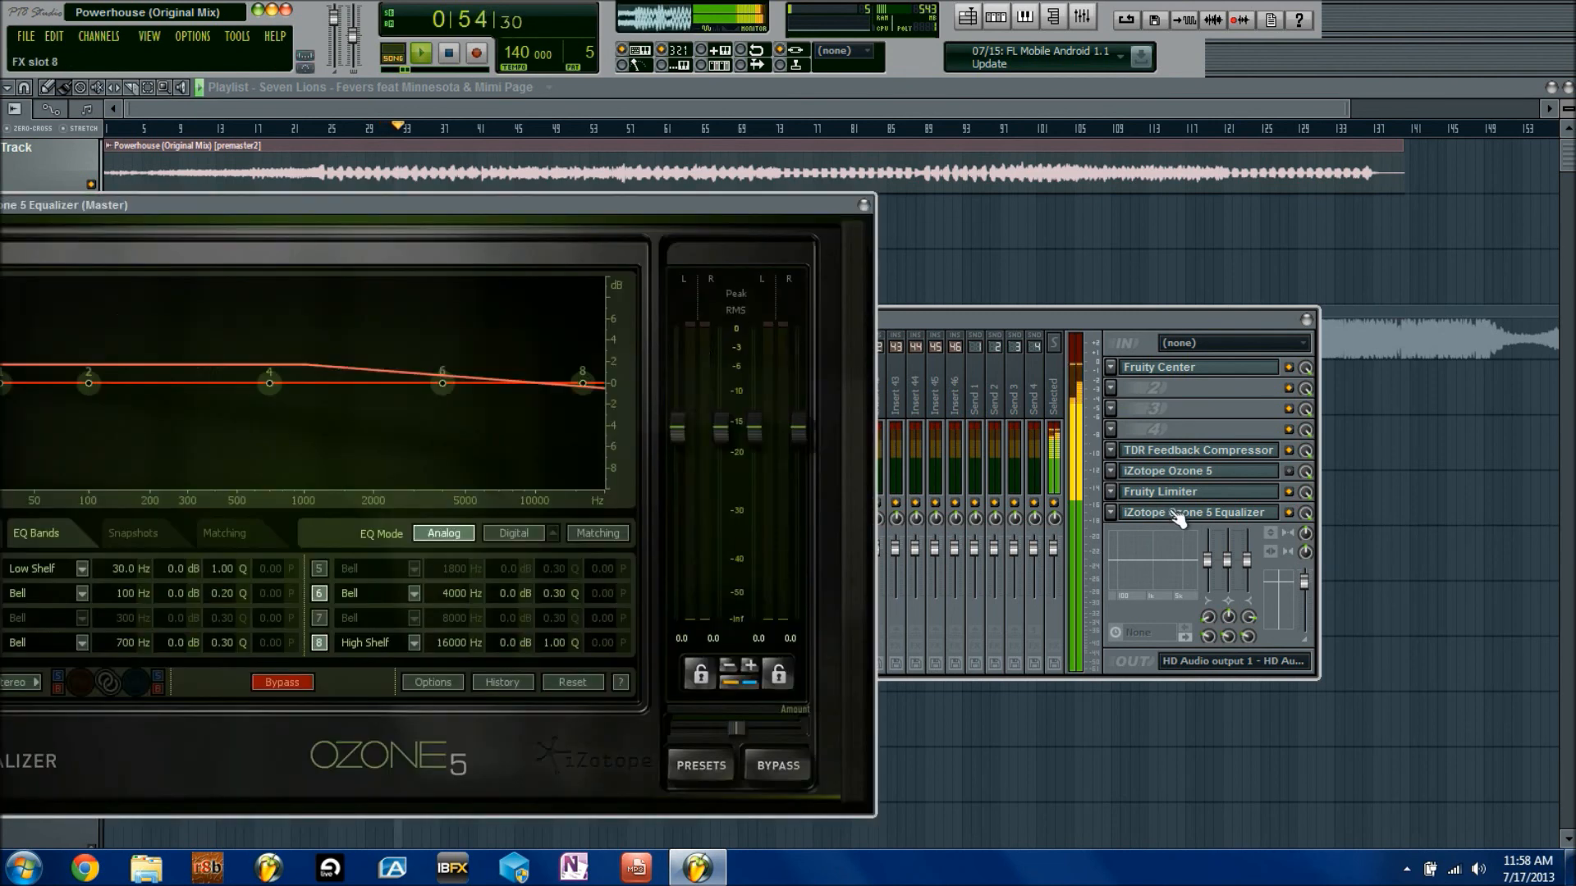
click(870, 205)
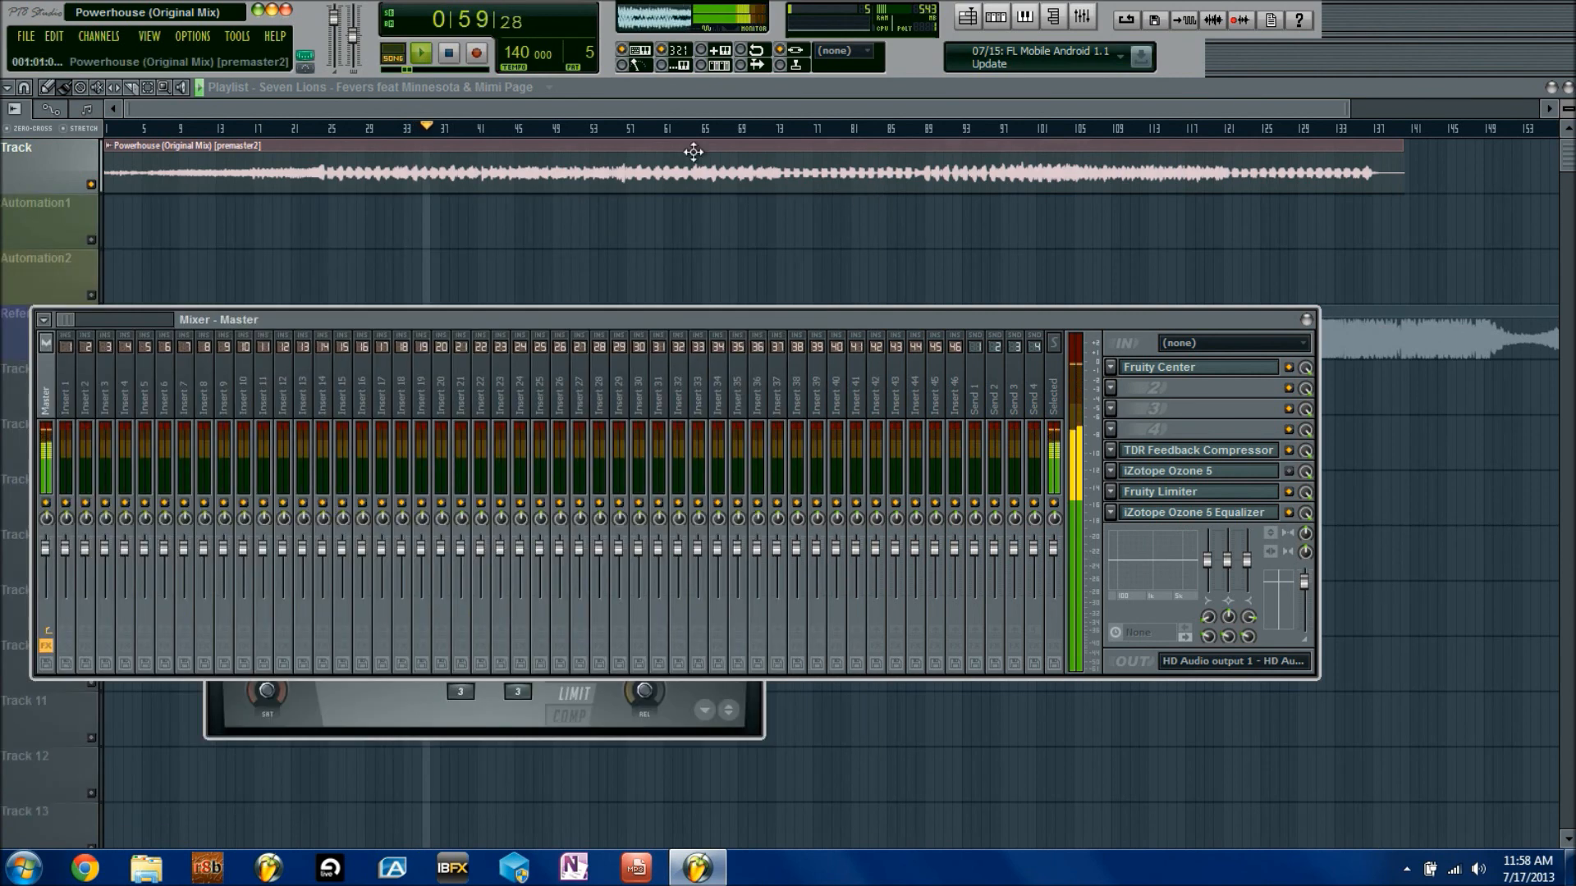
Step: Return to the Fruity Limiter on the Master channel, stop playback, and try its saturation knob
click(526, 718)
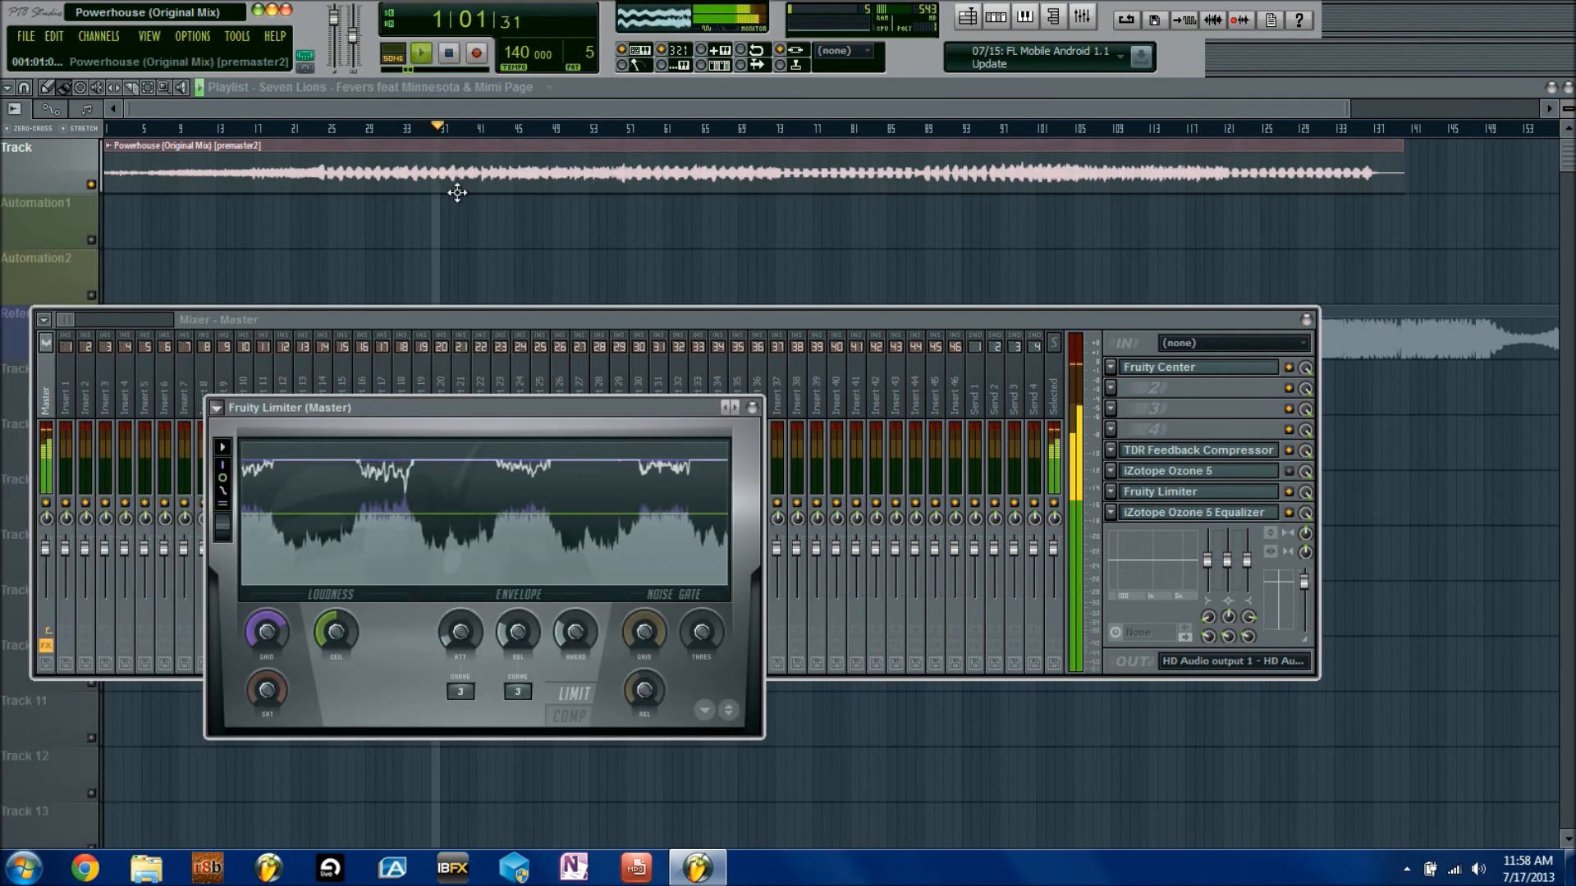
click(456, 60)
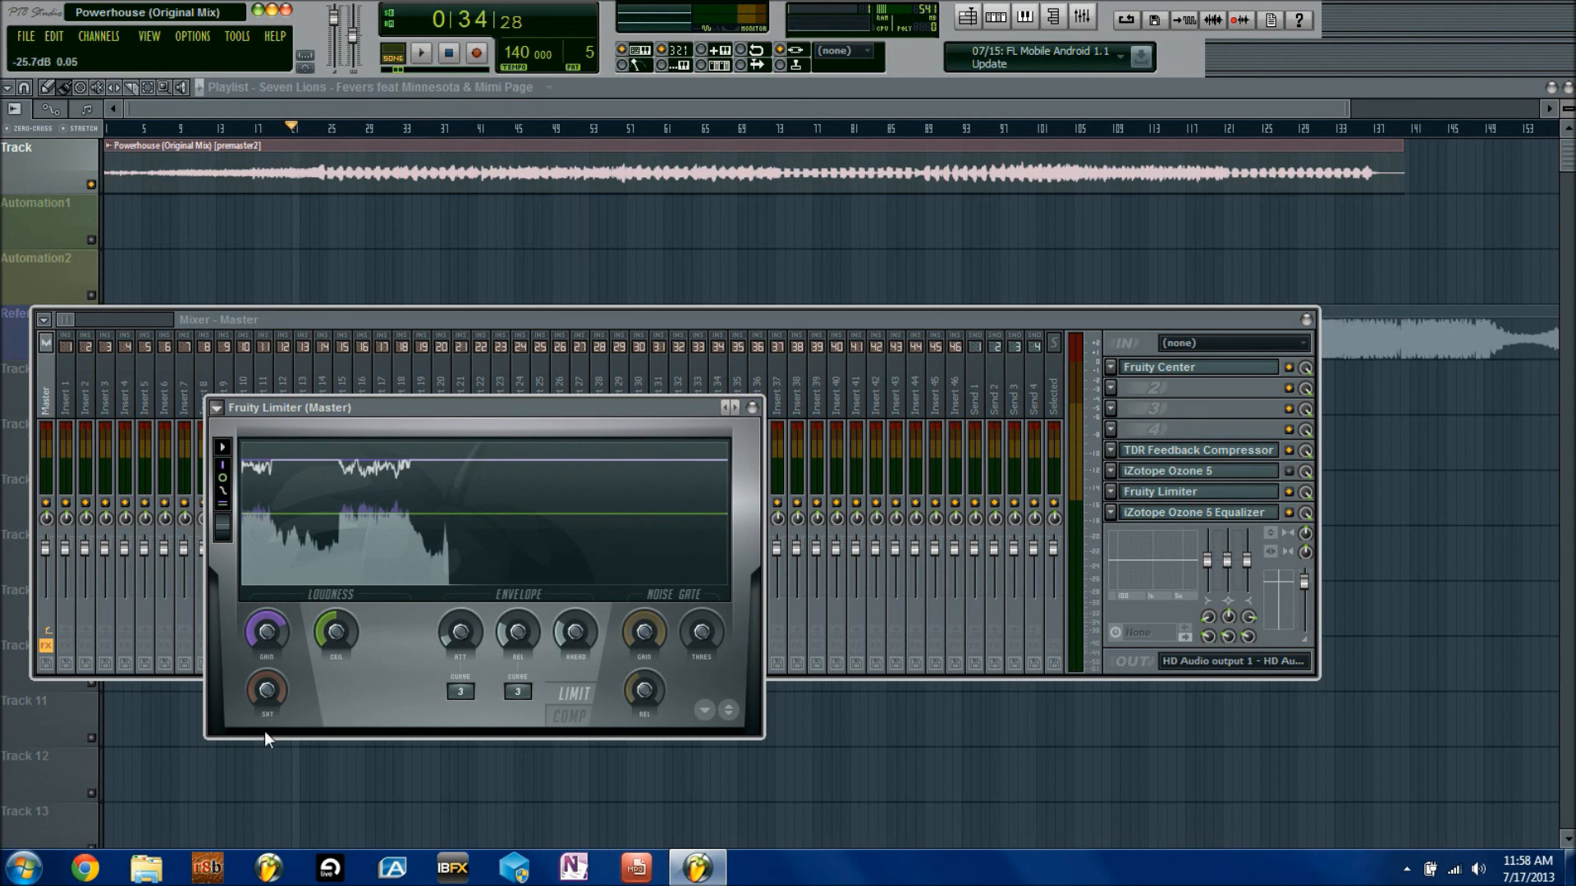
drag(267, 691, 267, 669)
right_click(337, 637)
click(404, 627)
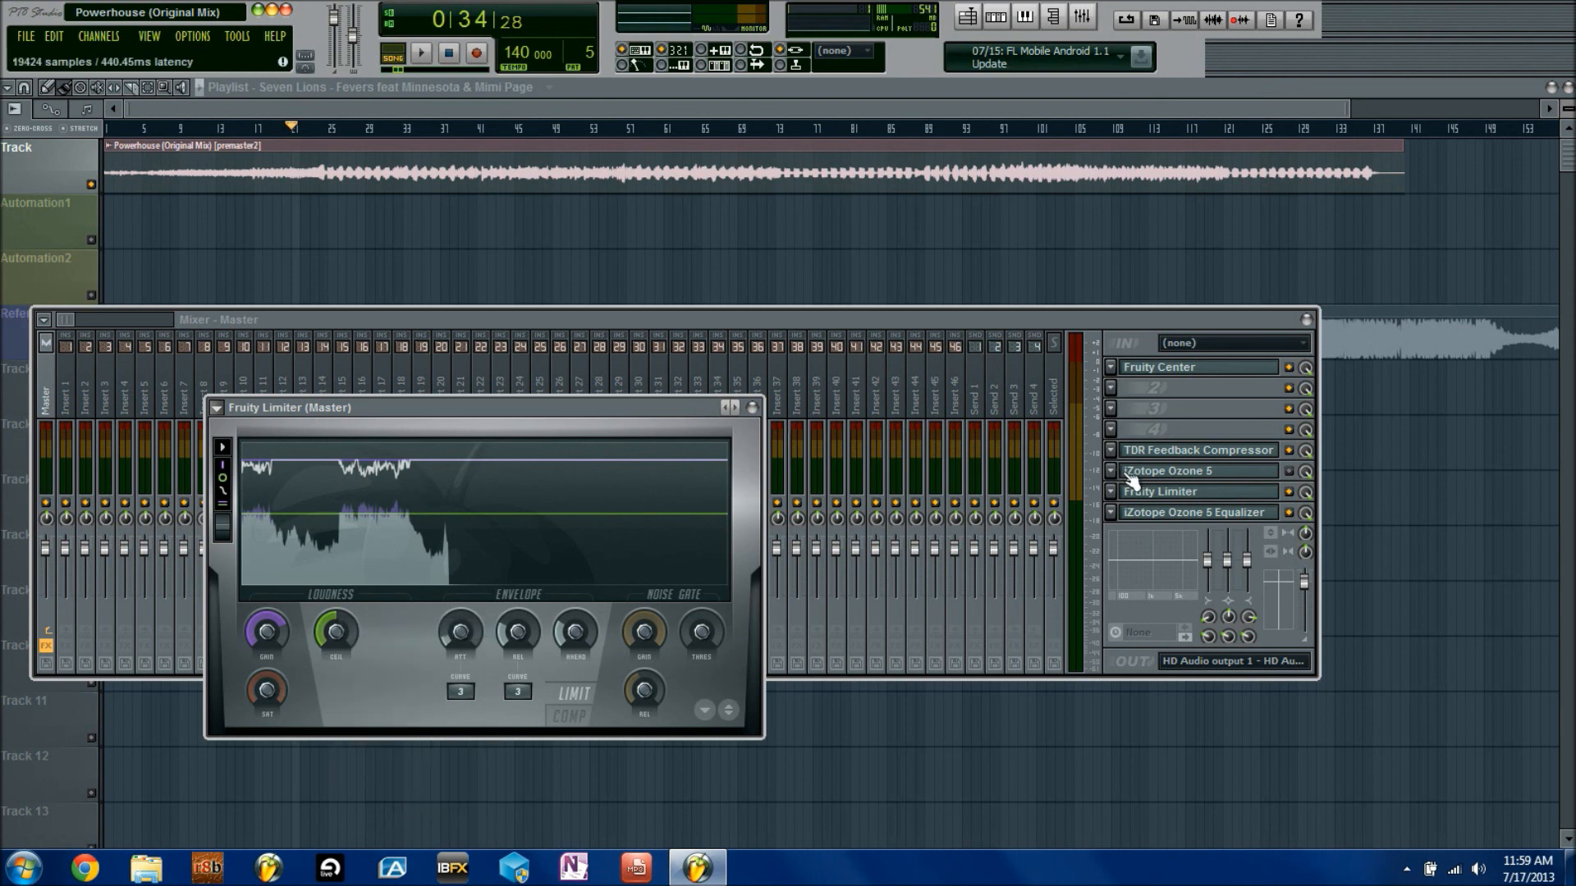
Step: Remove Fruity Limiter from the Master channel's slot 7, and move iZotope Ozone 5 and TDR Feedback Compressor down one slot each
click(1111, 492)
mouse_move(1132, 458)
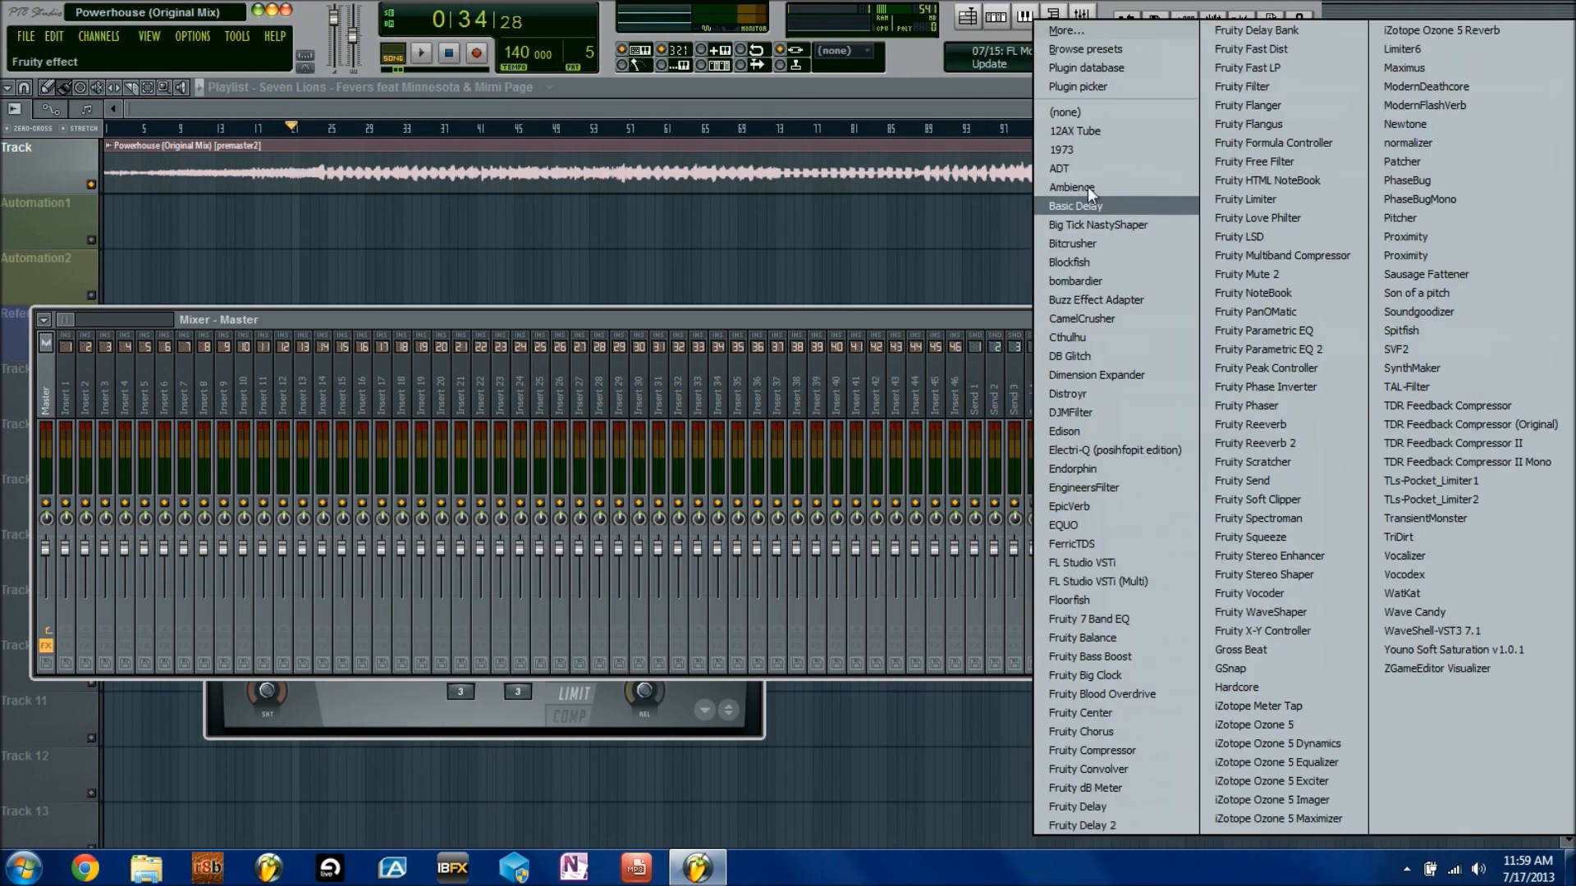
click(1067, 112)
scroll(1245, 478, down, 1)
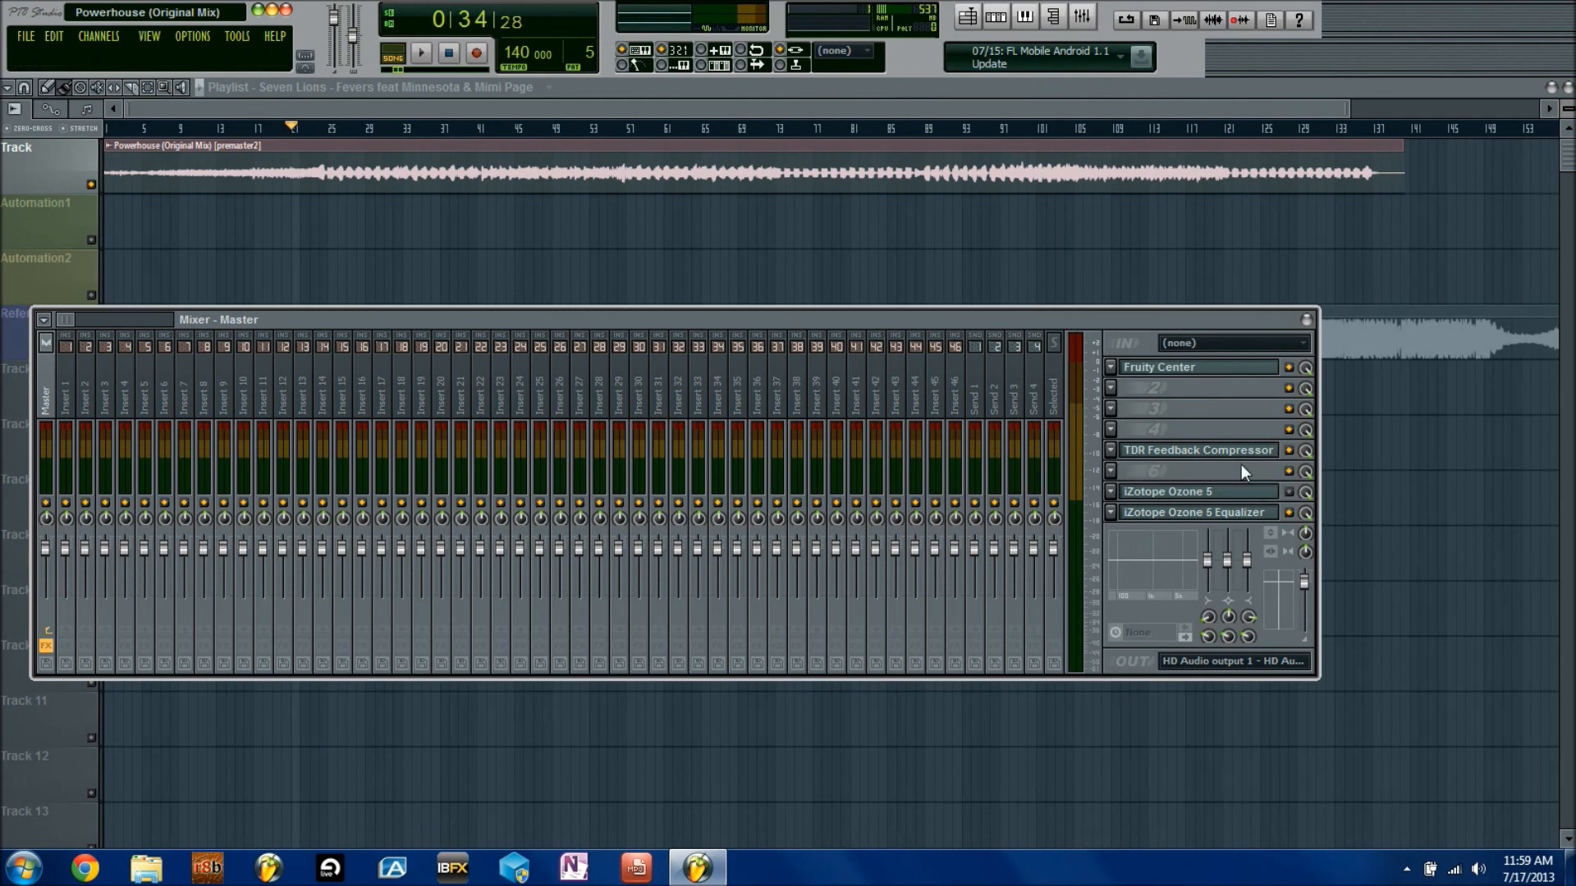
scroll(1237, 454, down, 1)
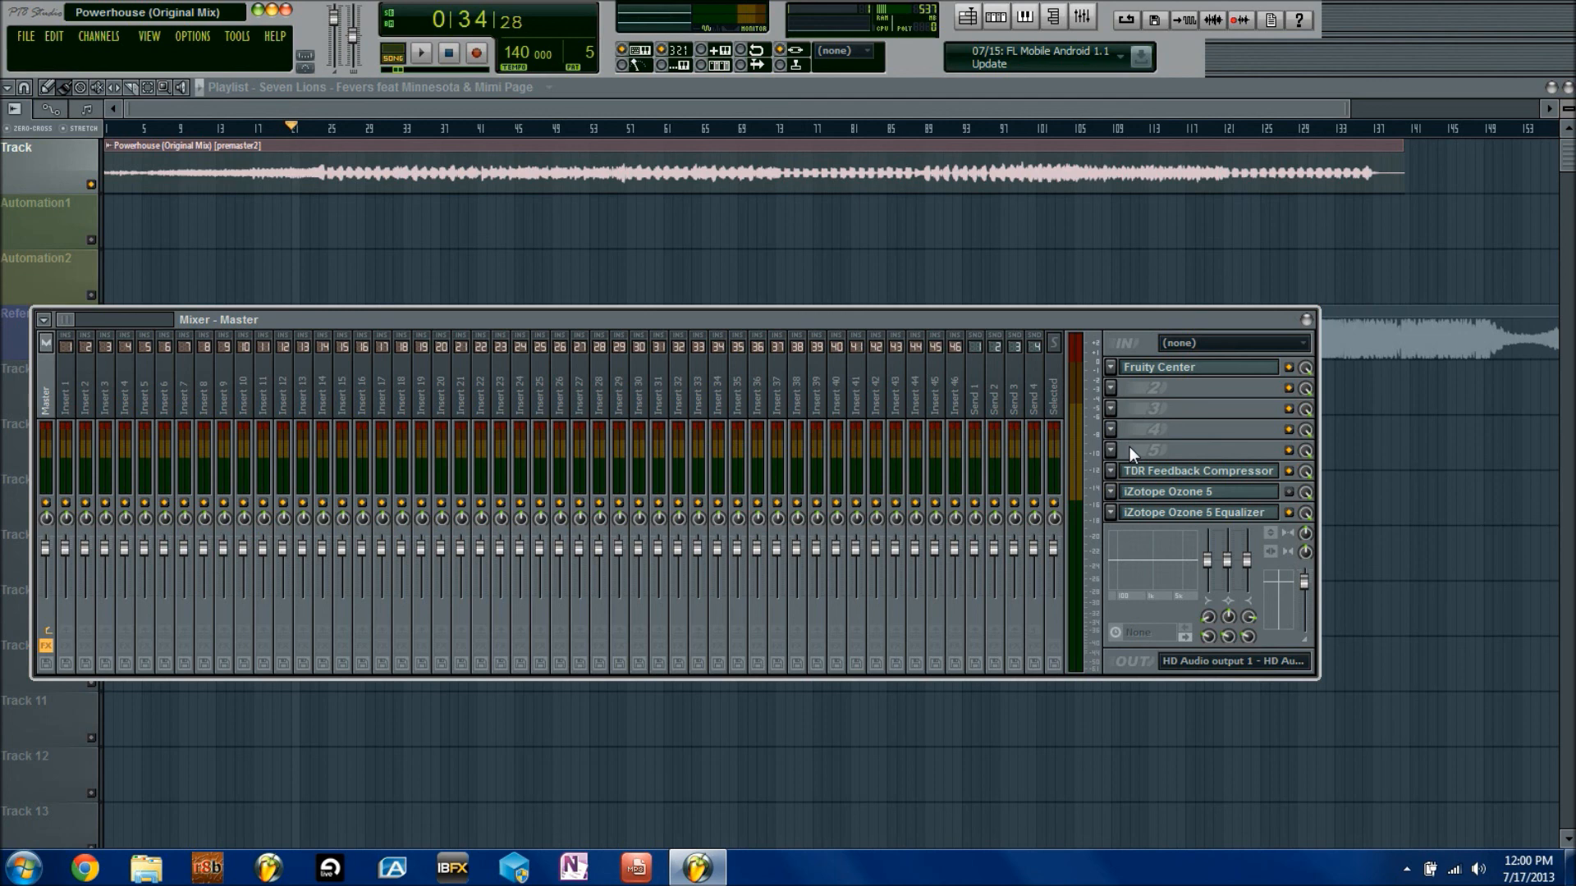
click(1407, 869)
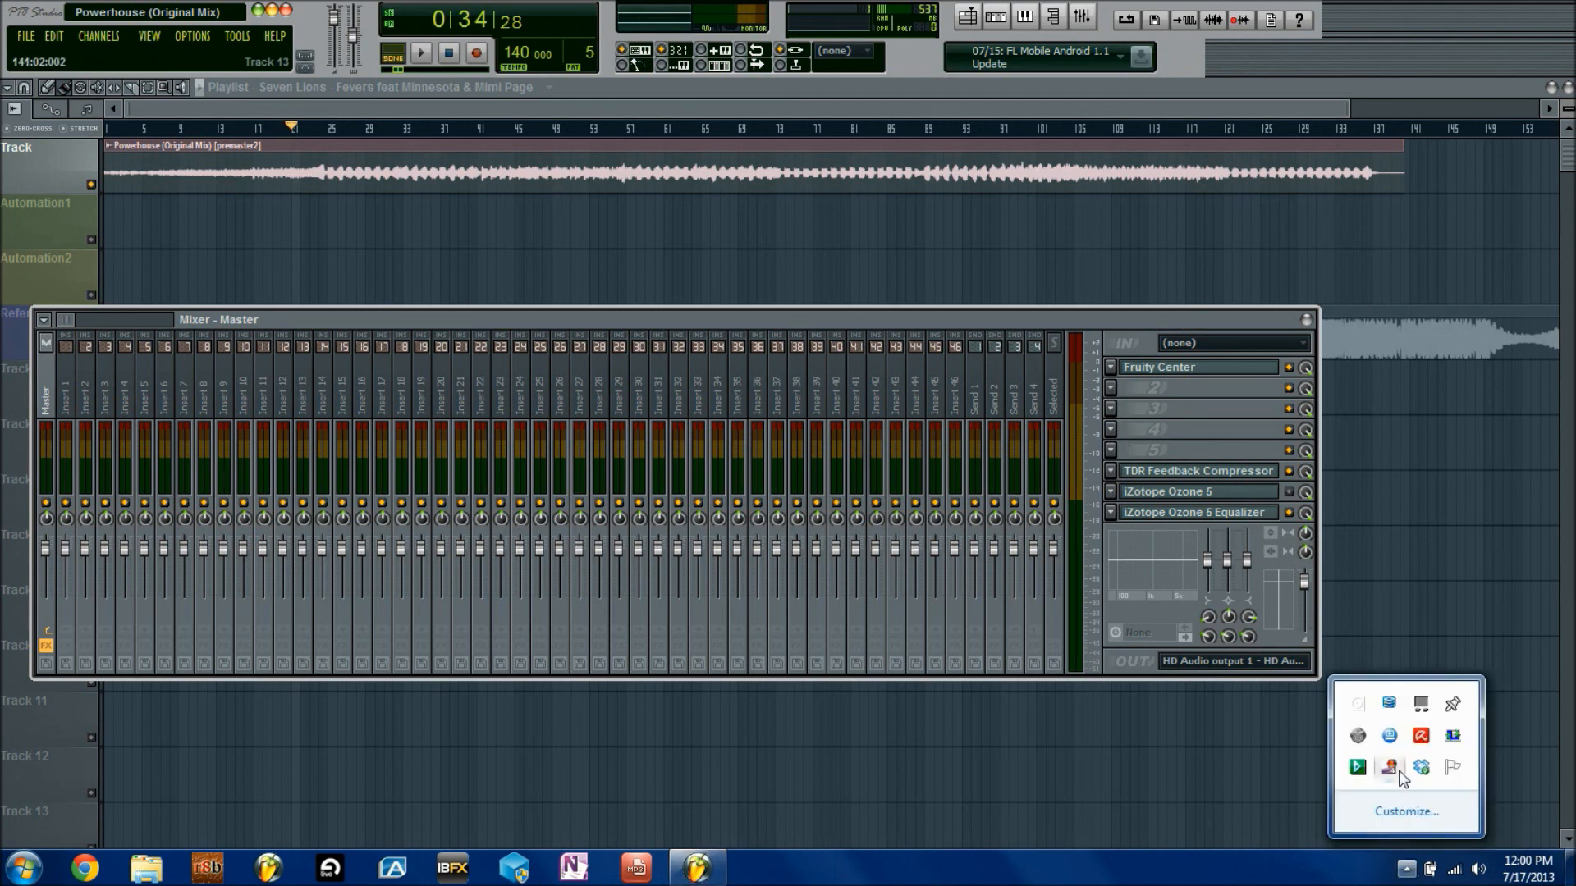